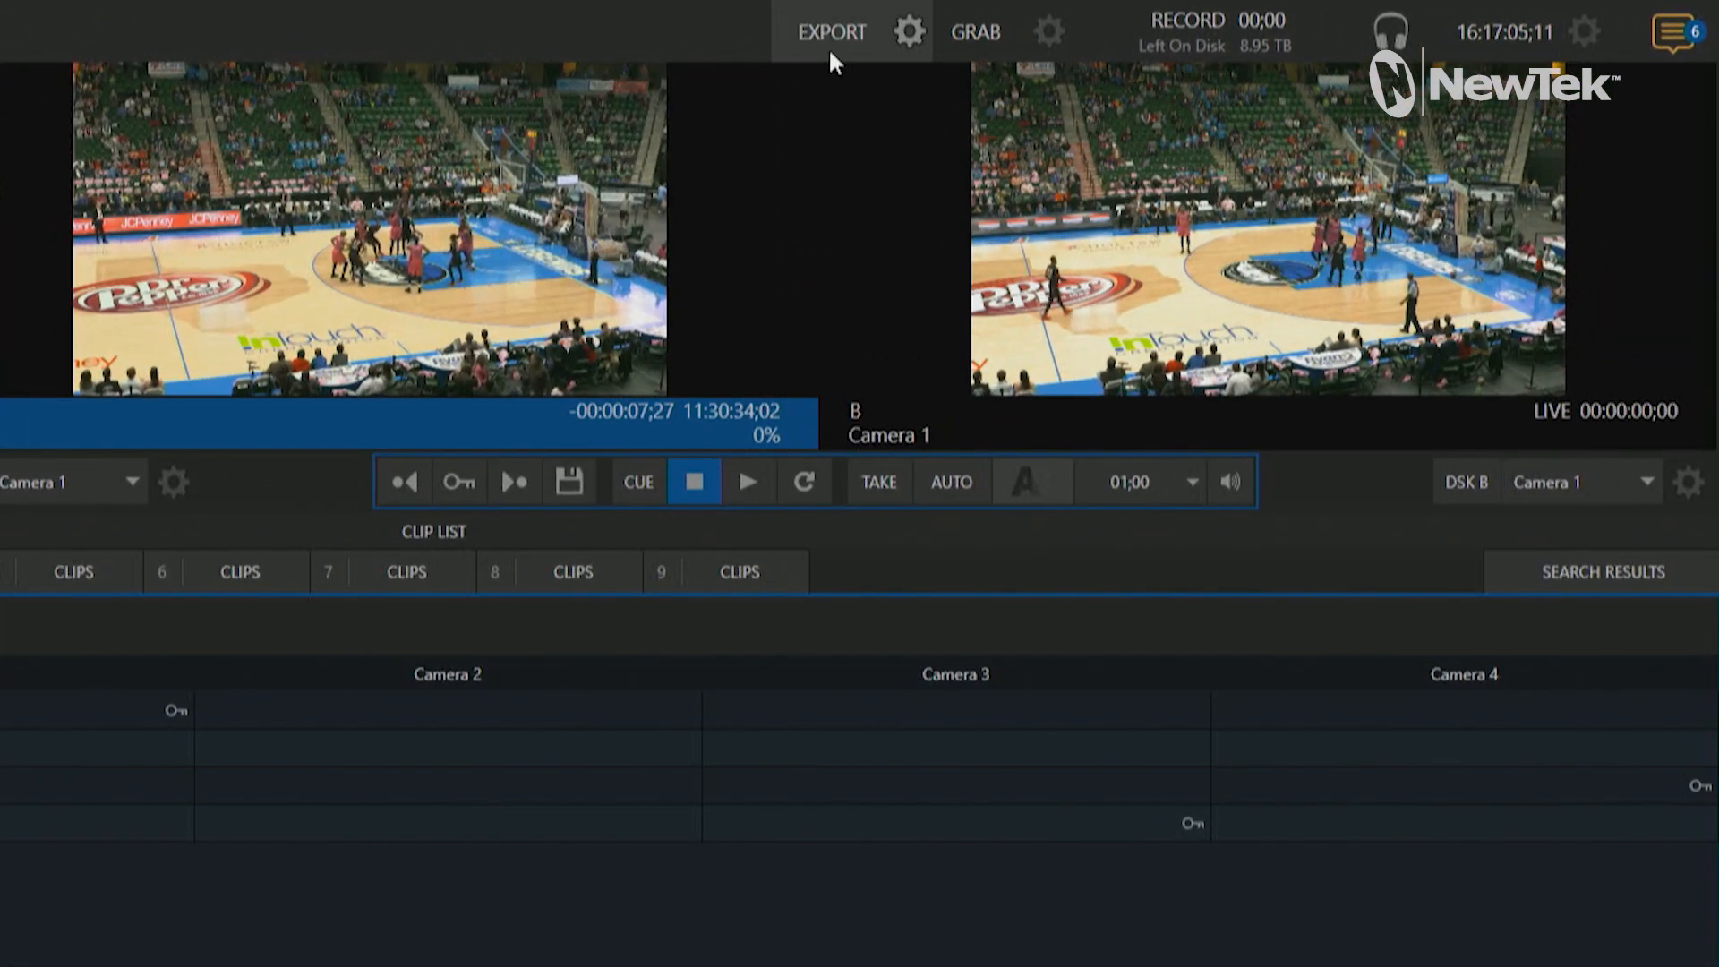
Step: Enable the Export Media File preset in the export settings
left_click(909, 34)
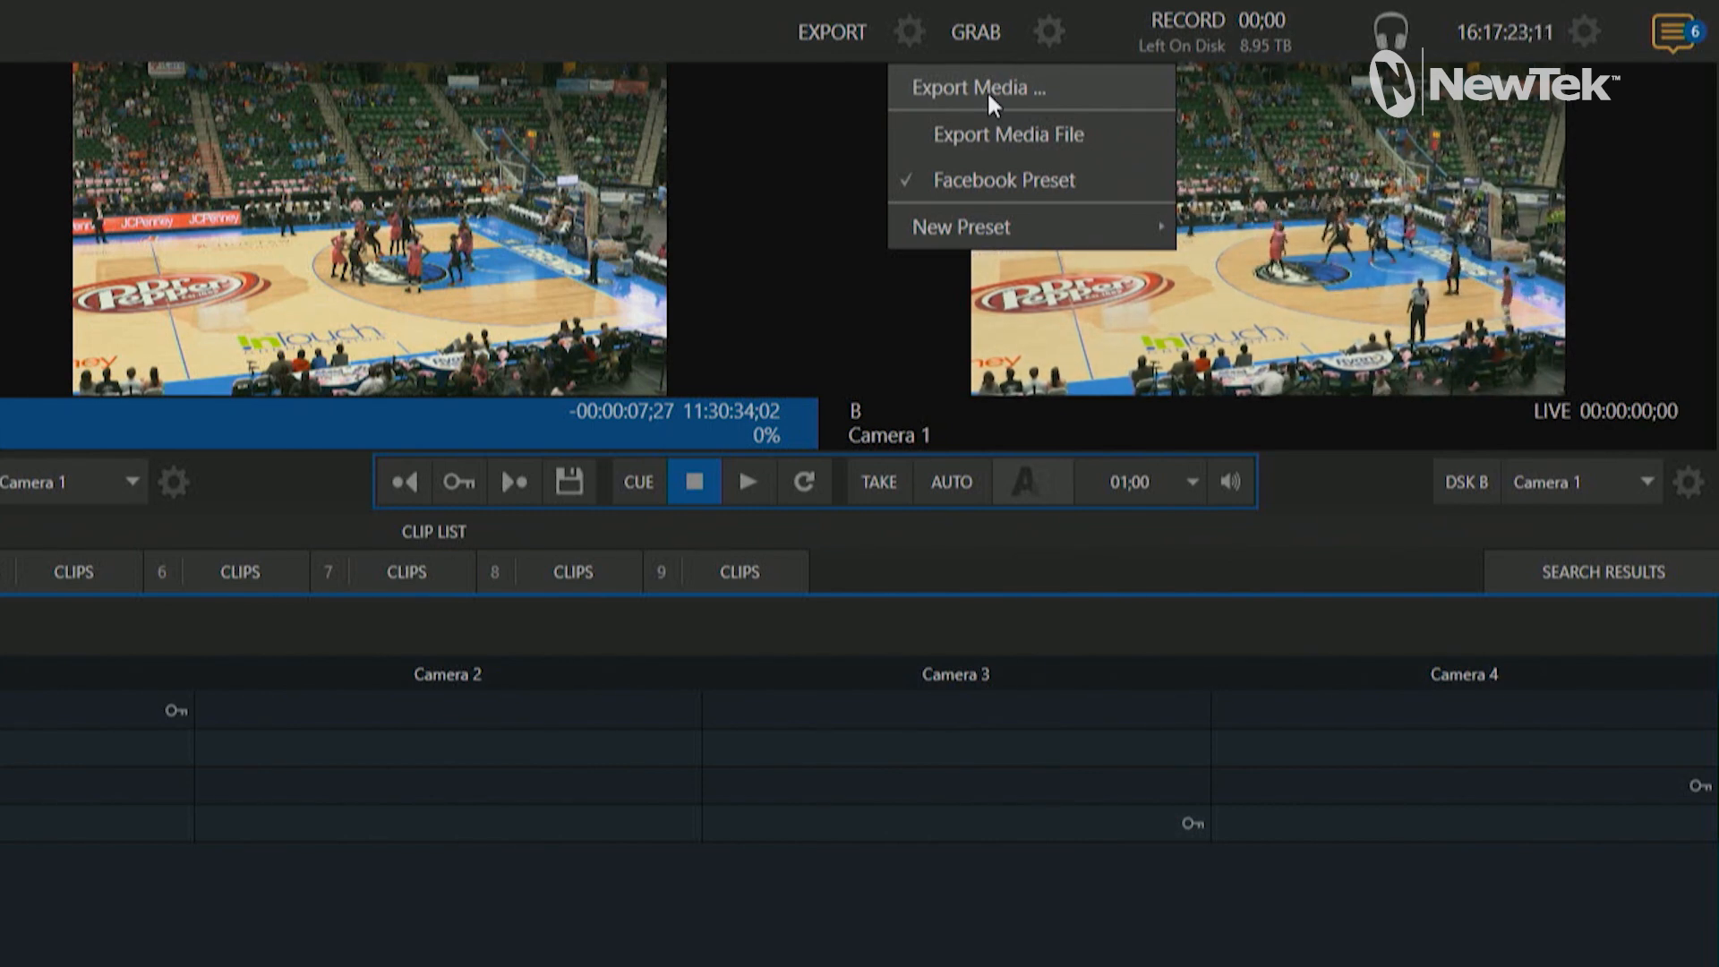
mouse_move(1006, 201)
mouse_move(1000, 141)
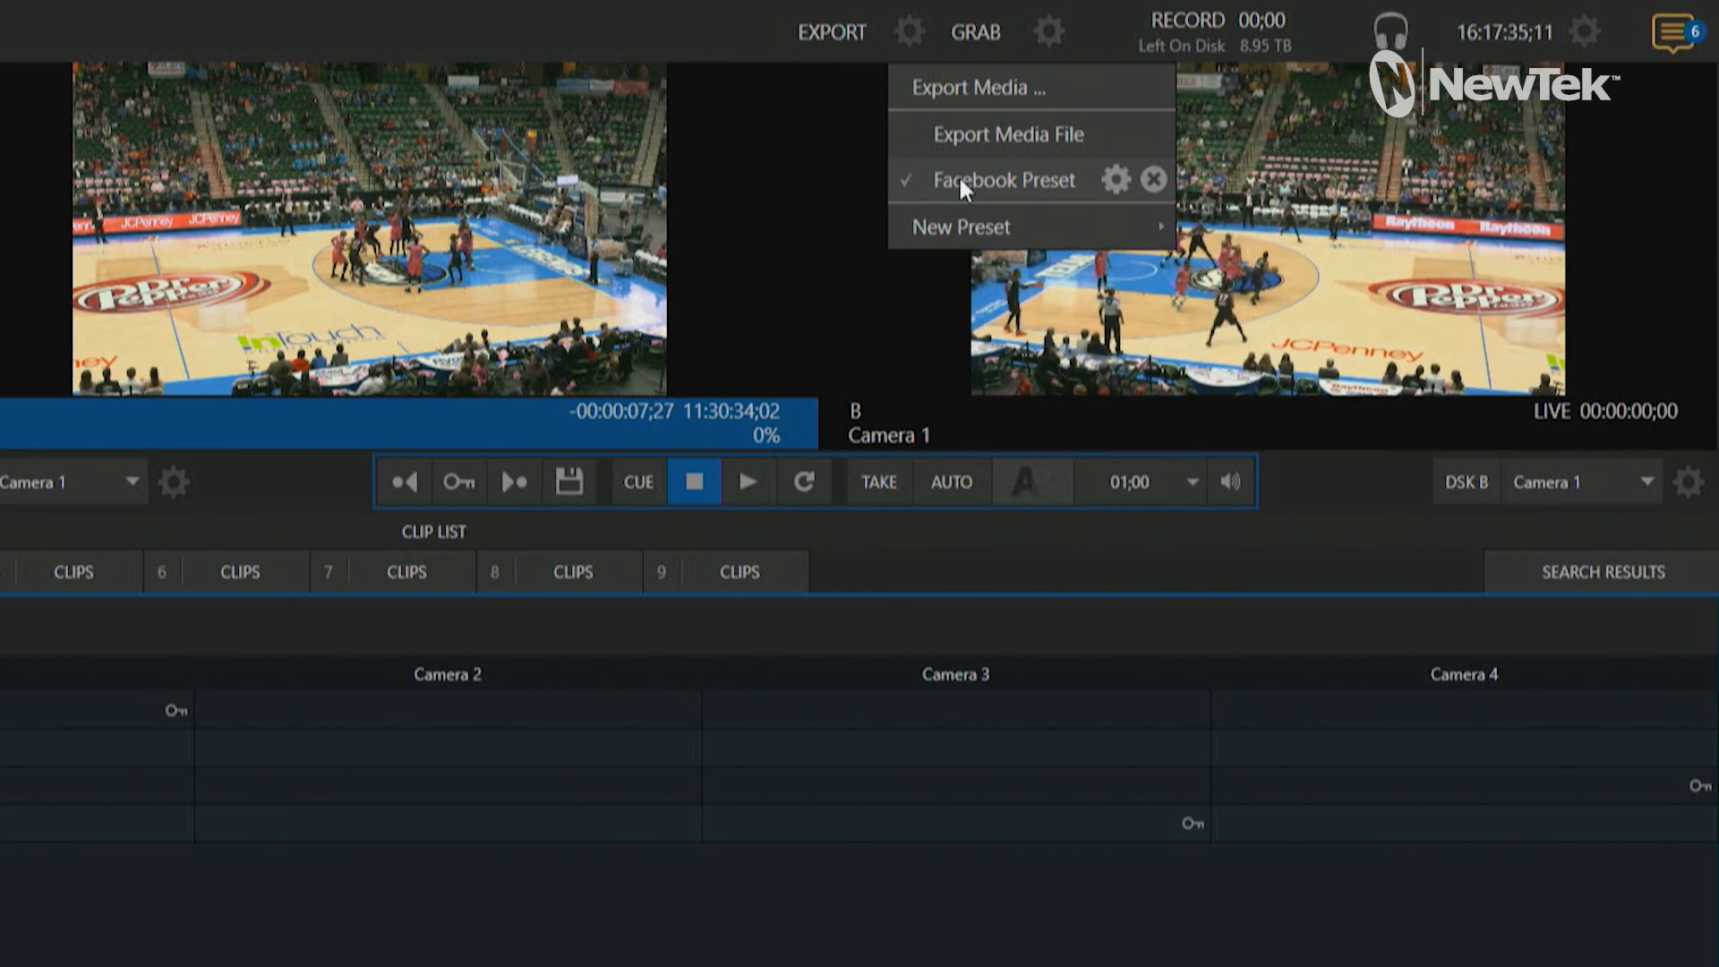
left_click(910, 135)
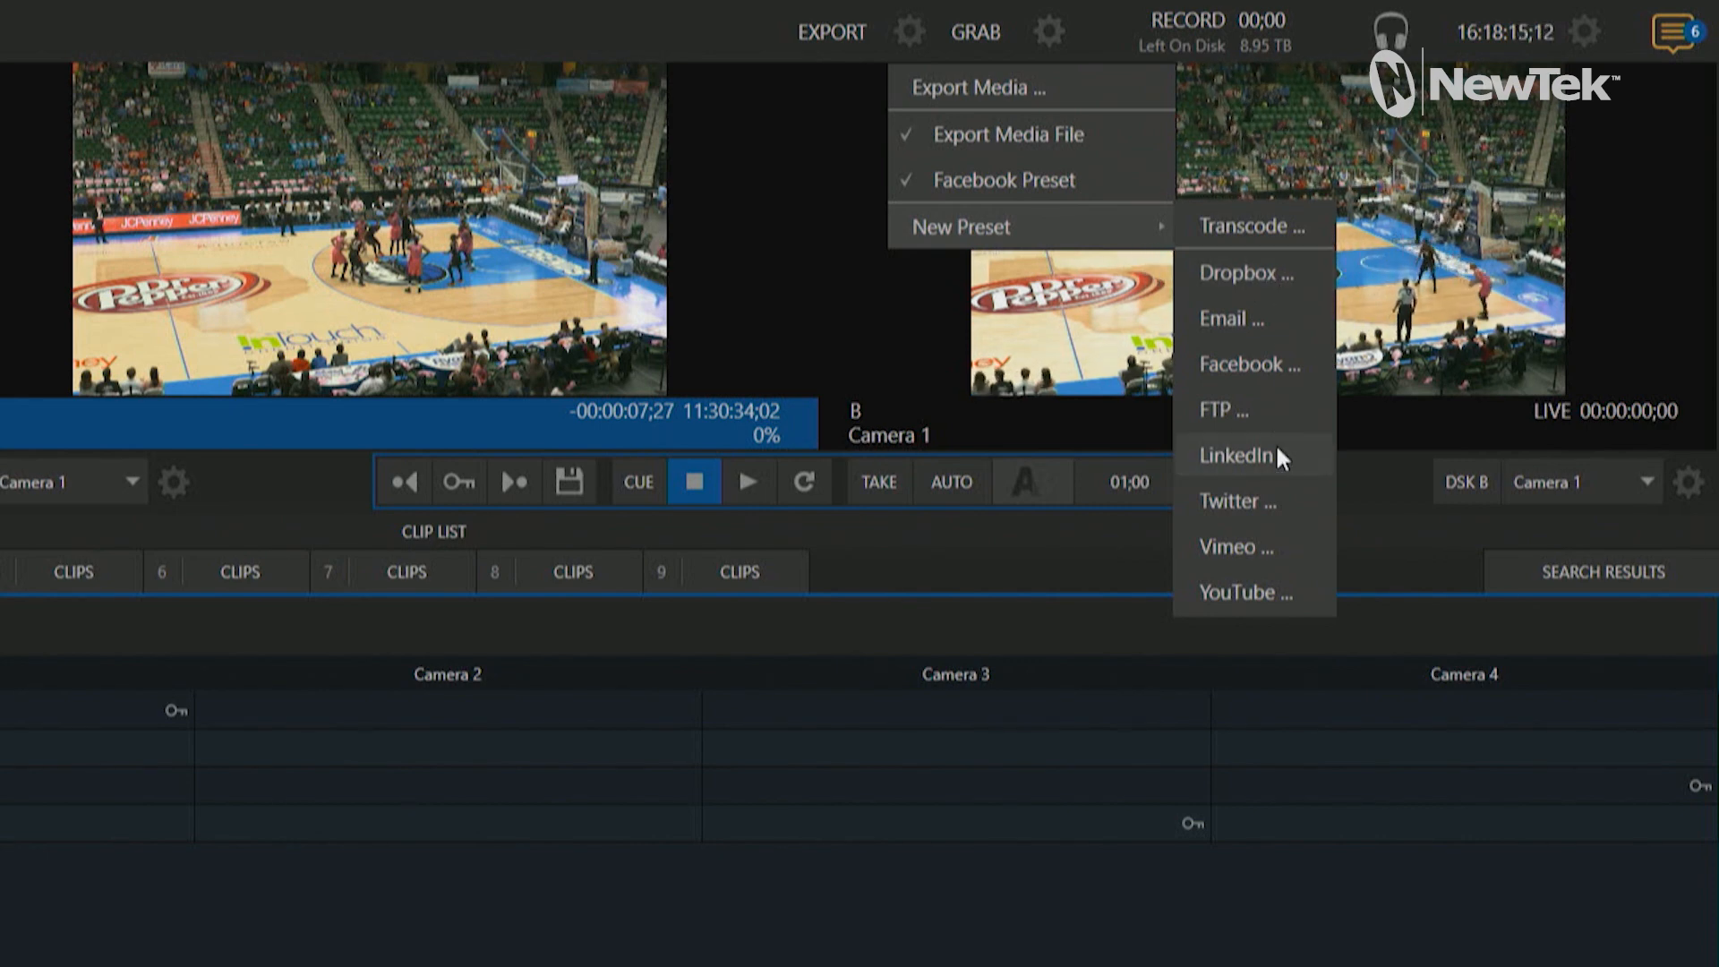
Step: Examine the configuration options for new YouTube and FTP export presets without saving either one
left_click(1256, 589)
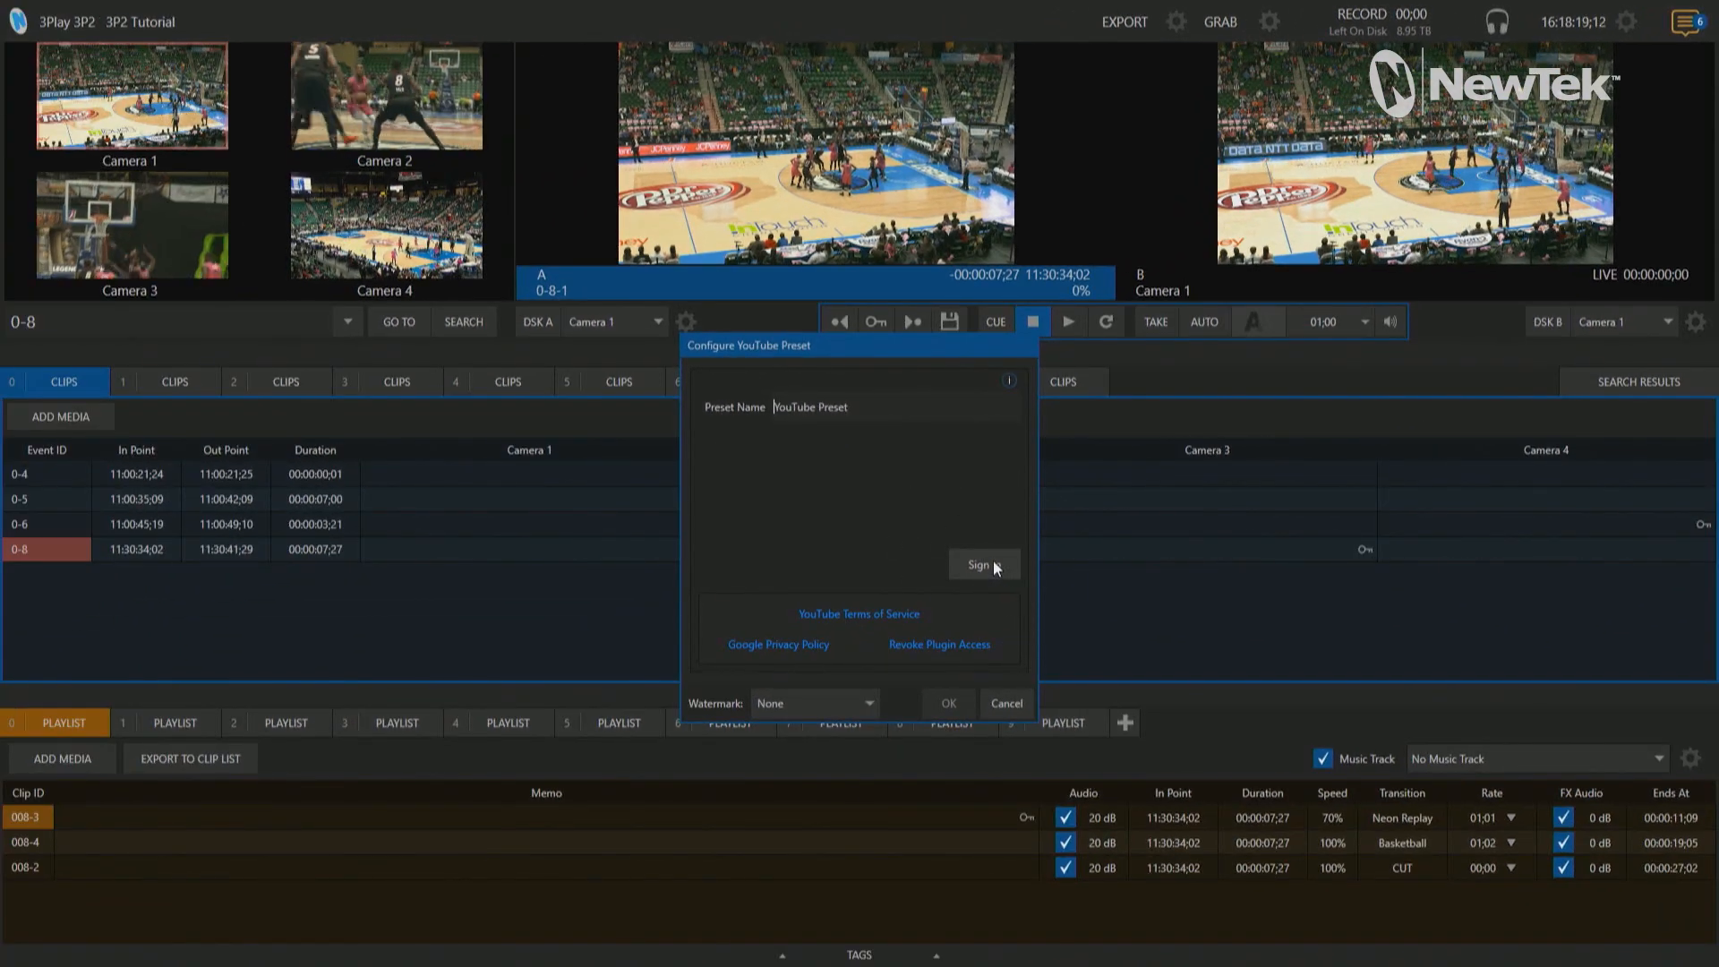
left_click(1003, 704)
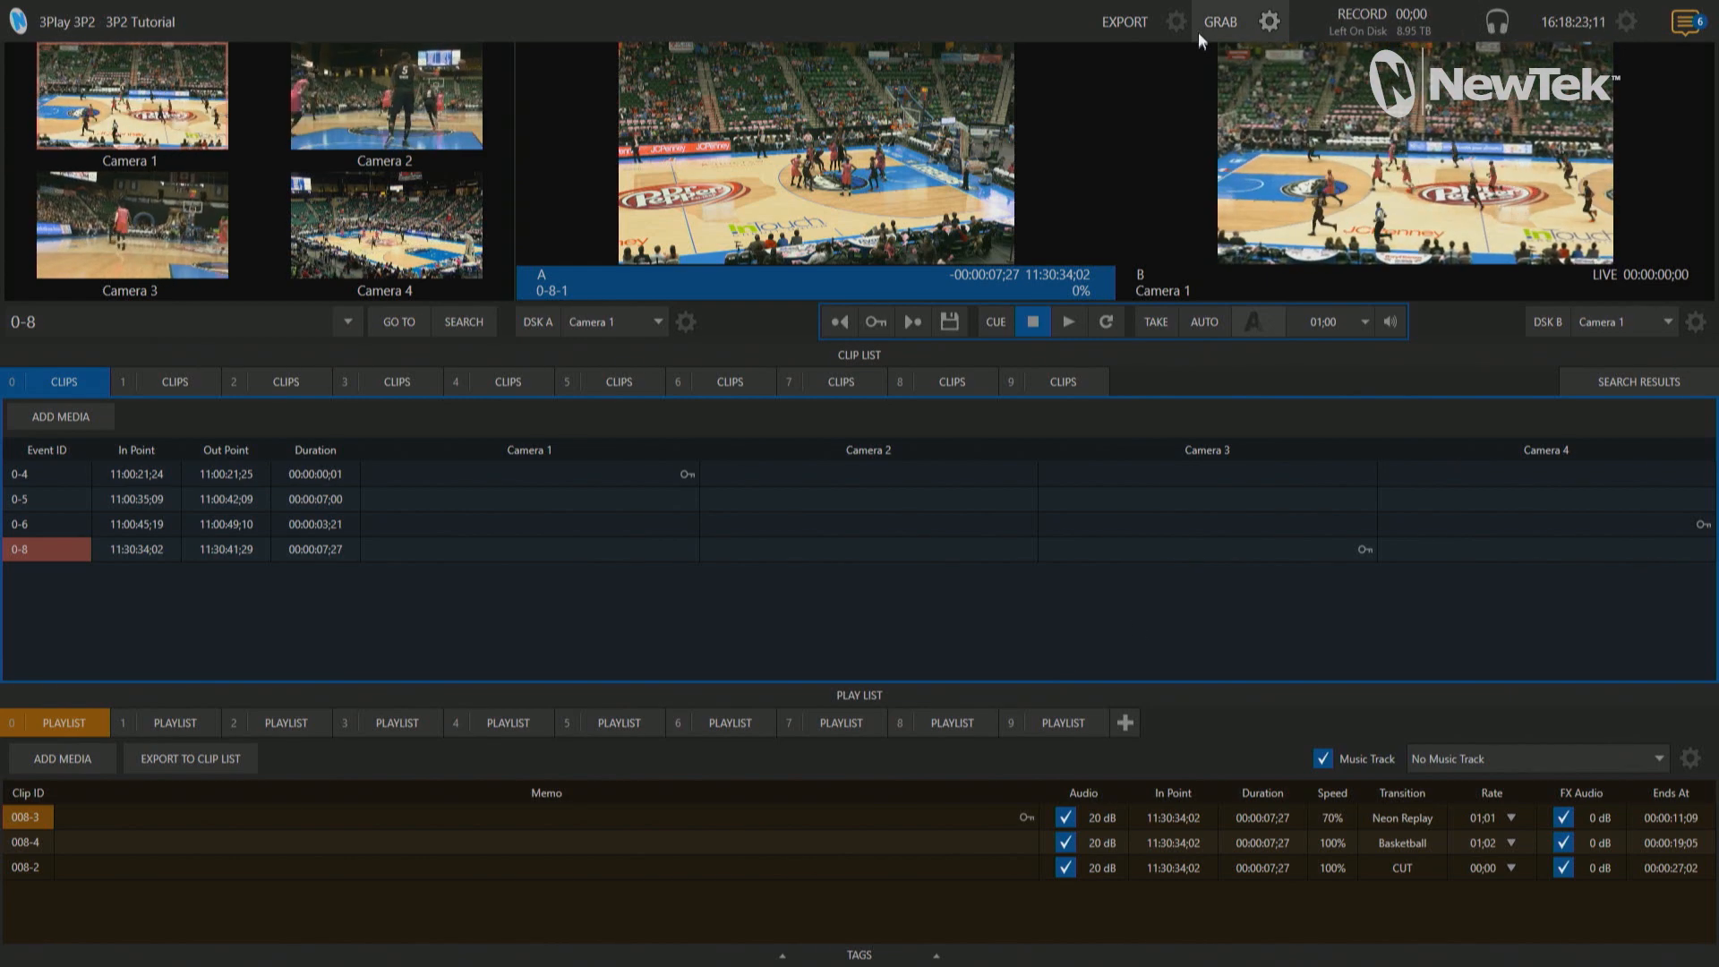
left_click(1176, 22)
mouse_move(1313, 161)
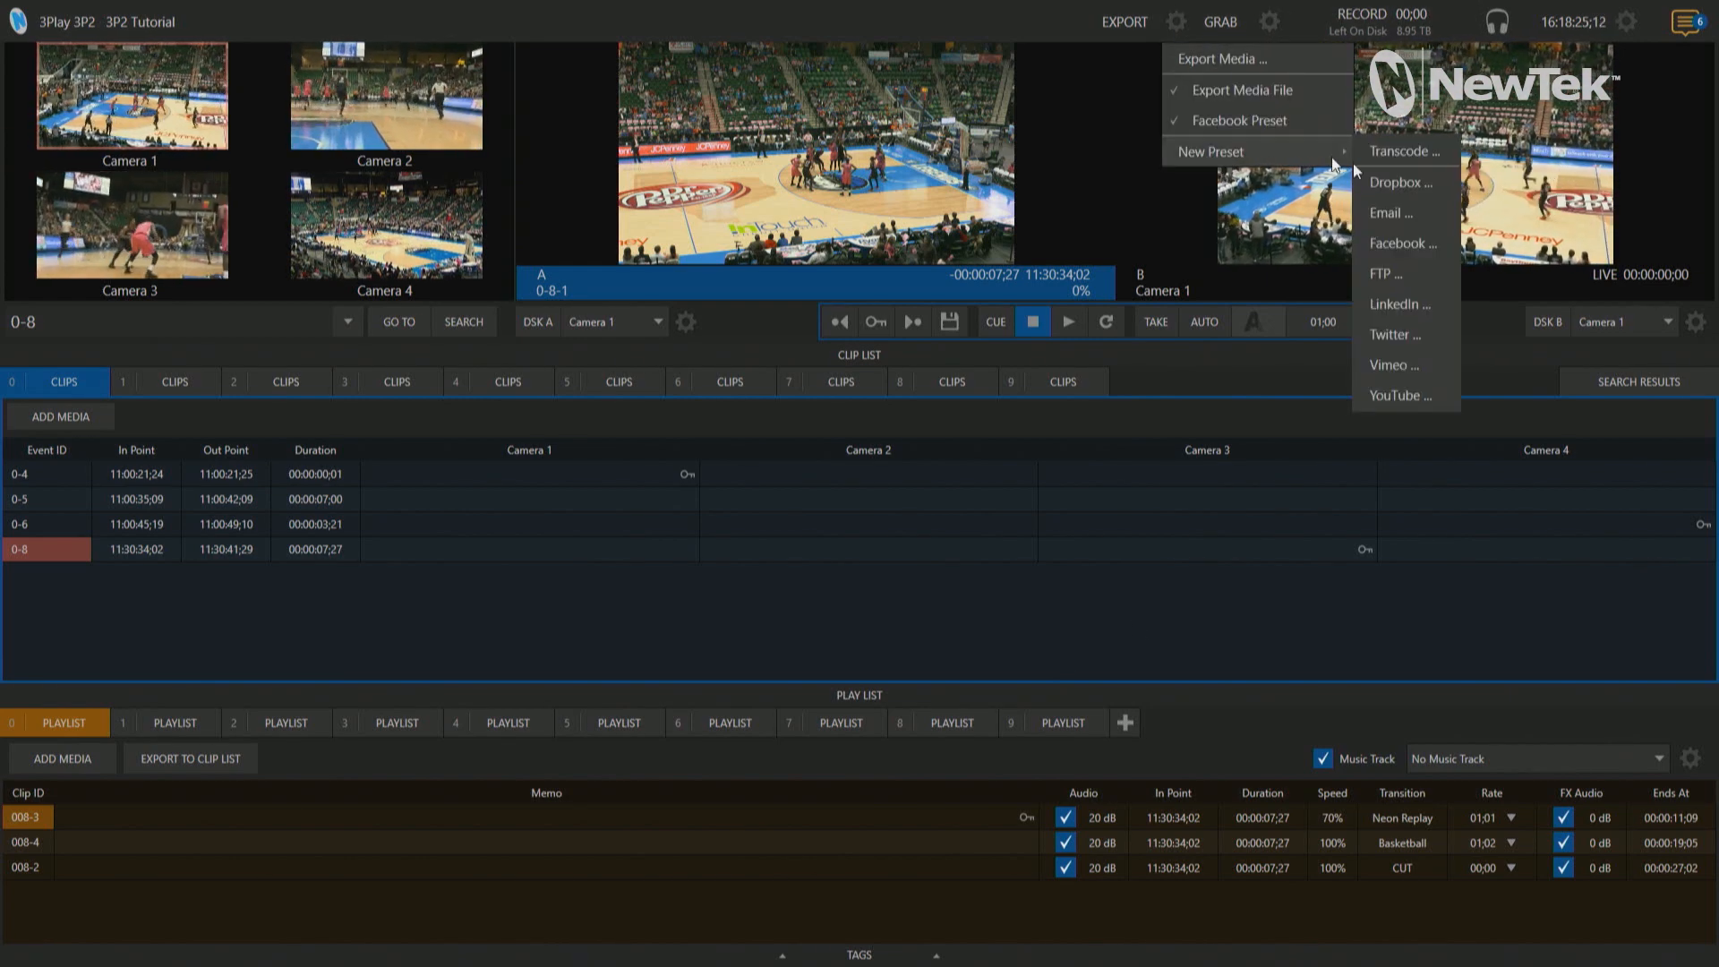
left_click(1409, 276)
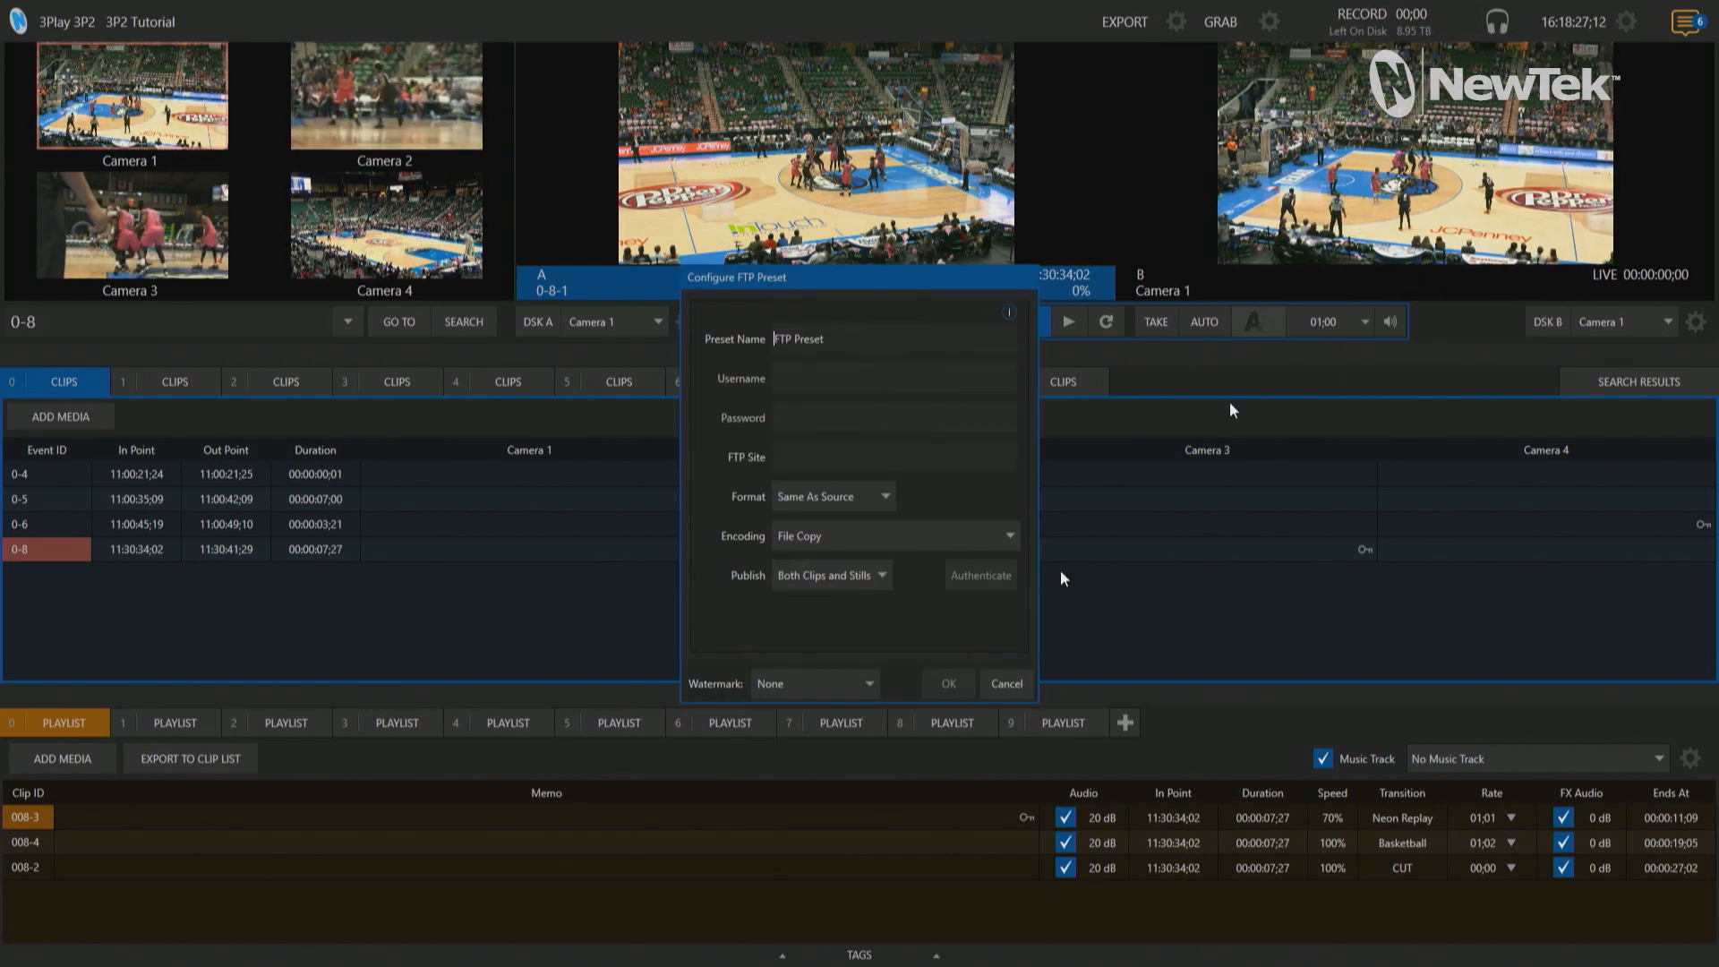
left_click(810, 381)
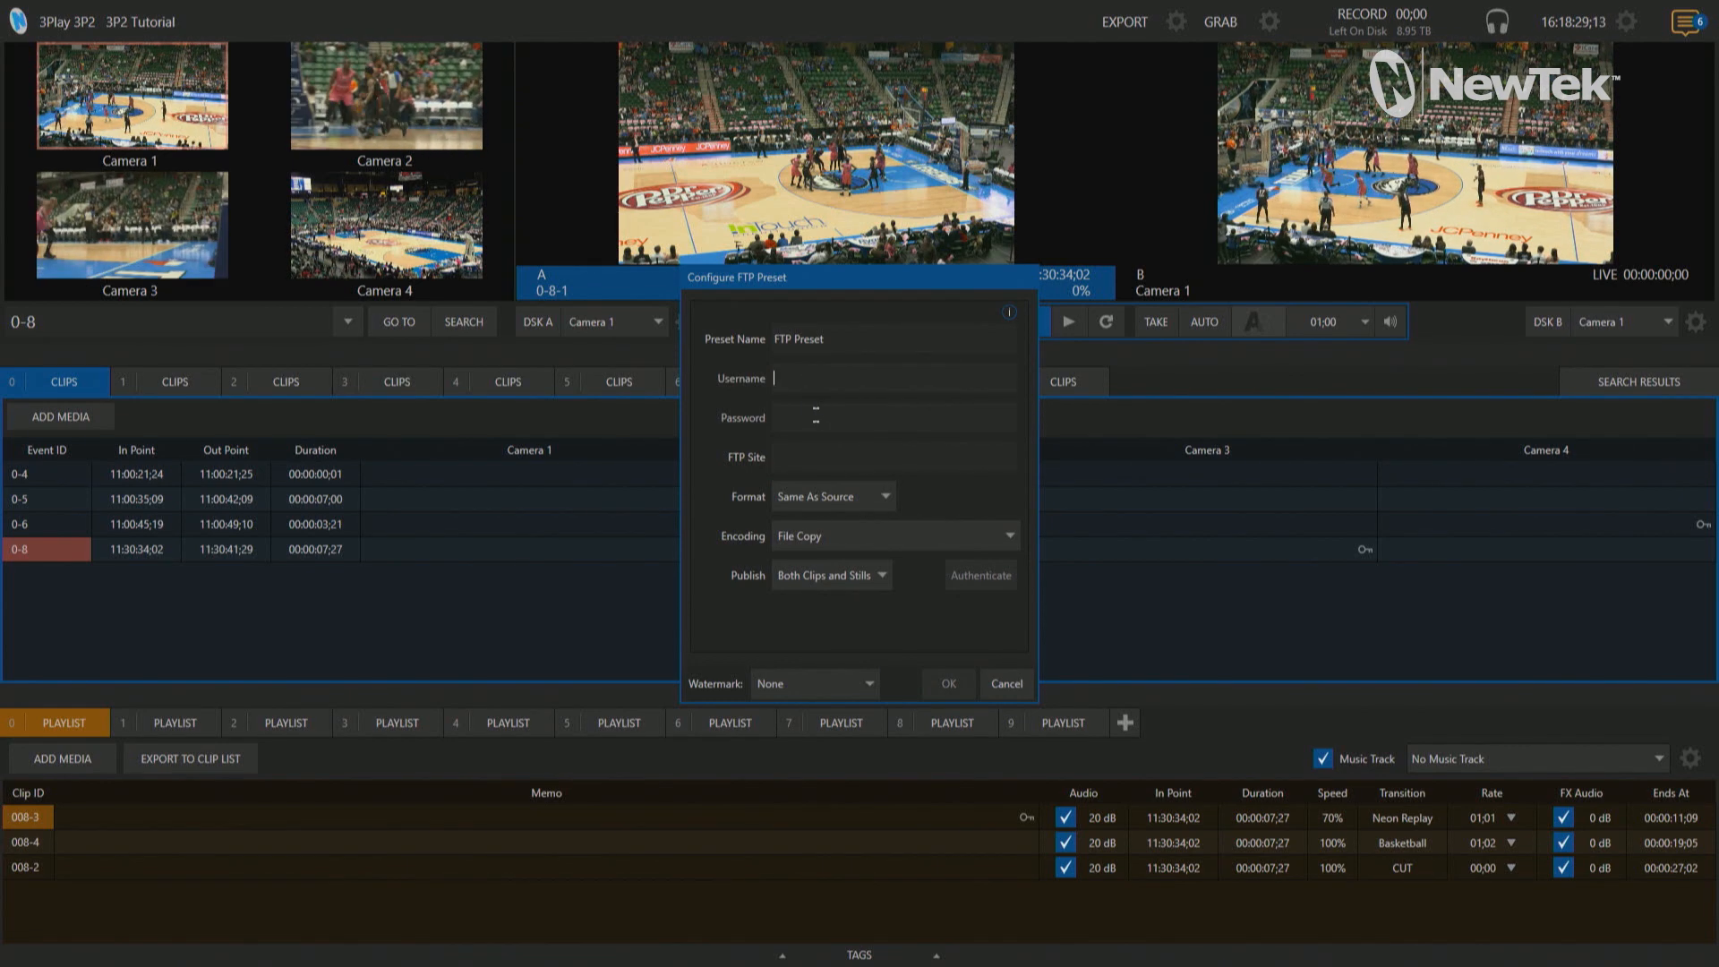
left_click(806, 460)
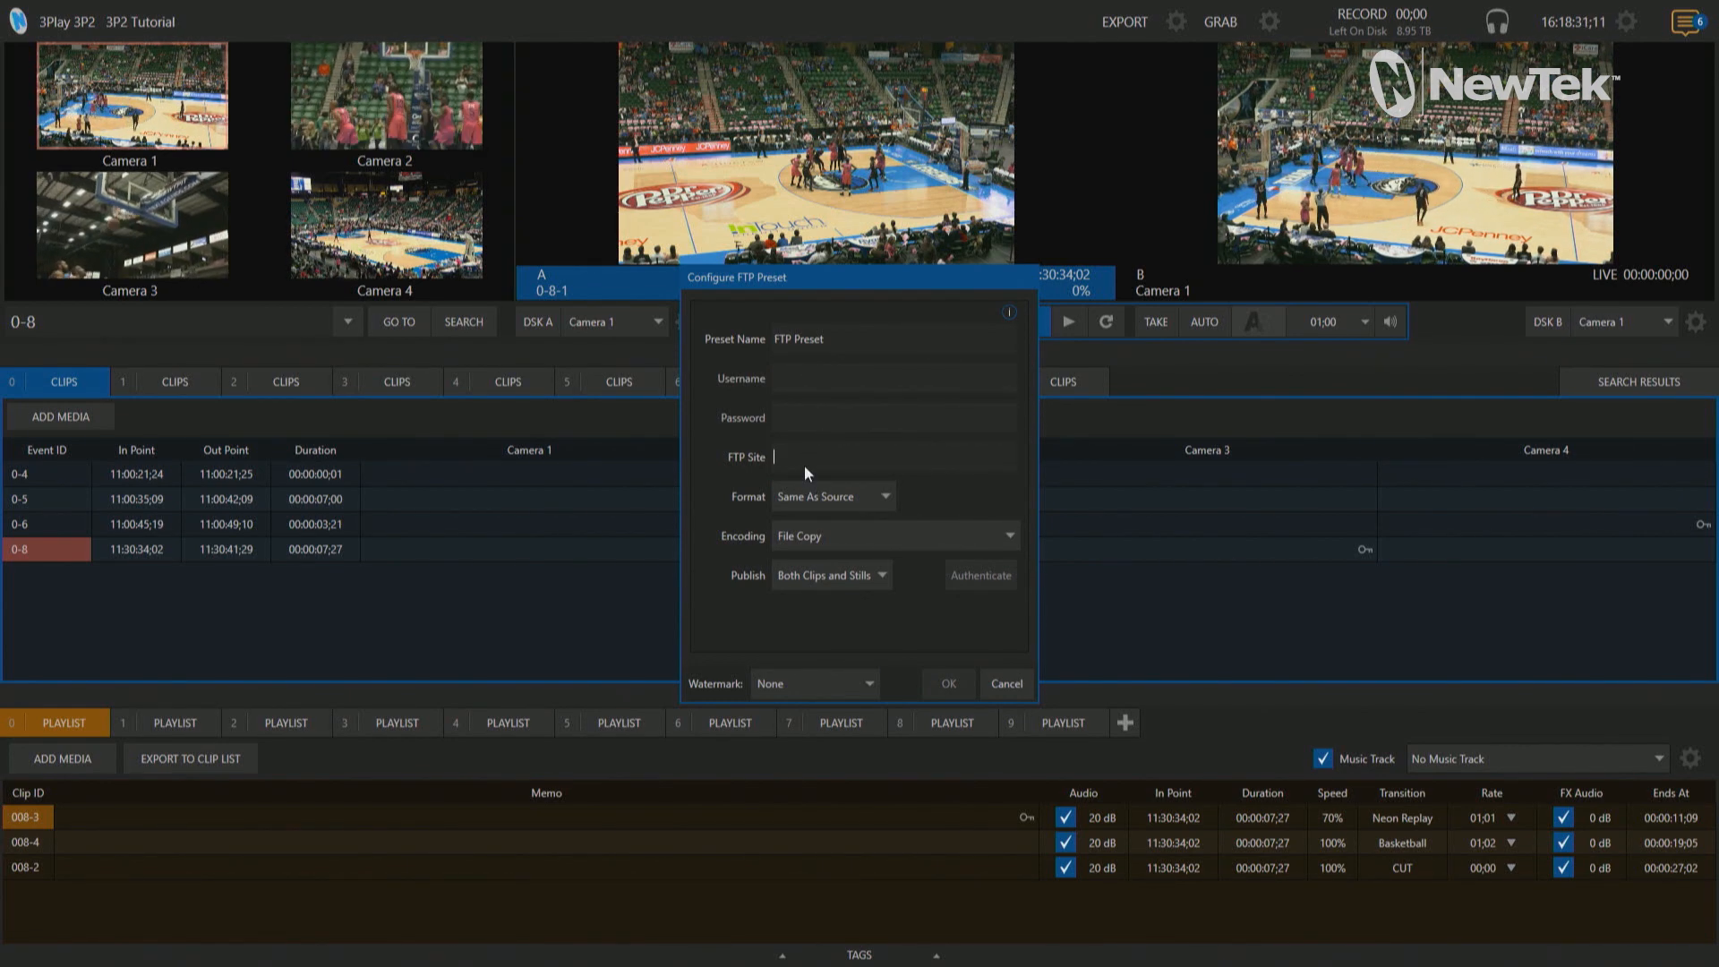
left_click(793, 498)
left_click(695, 475)
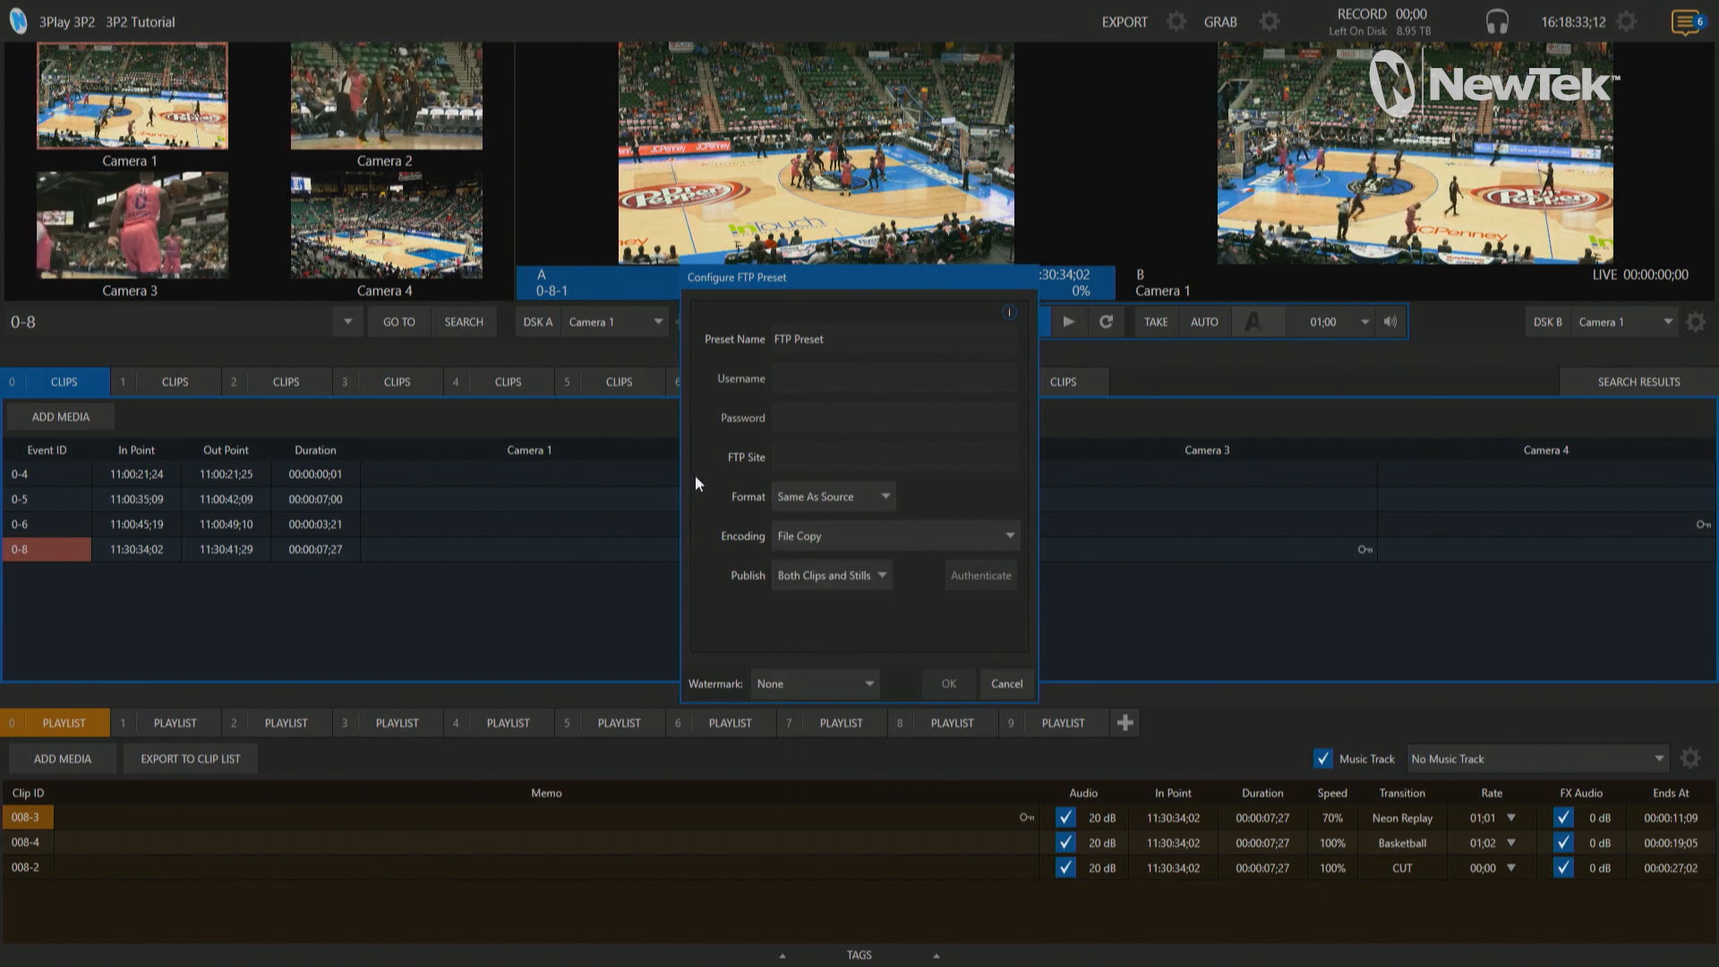
left_click(1003, 684)
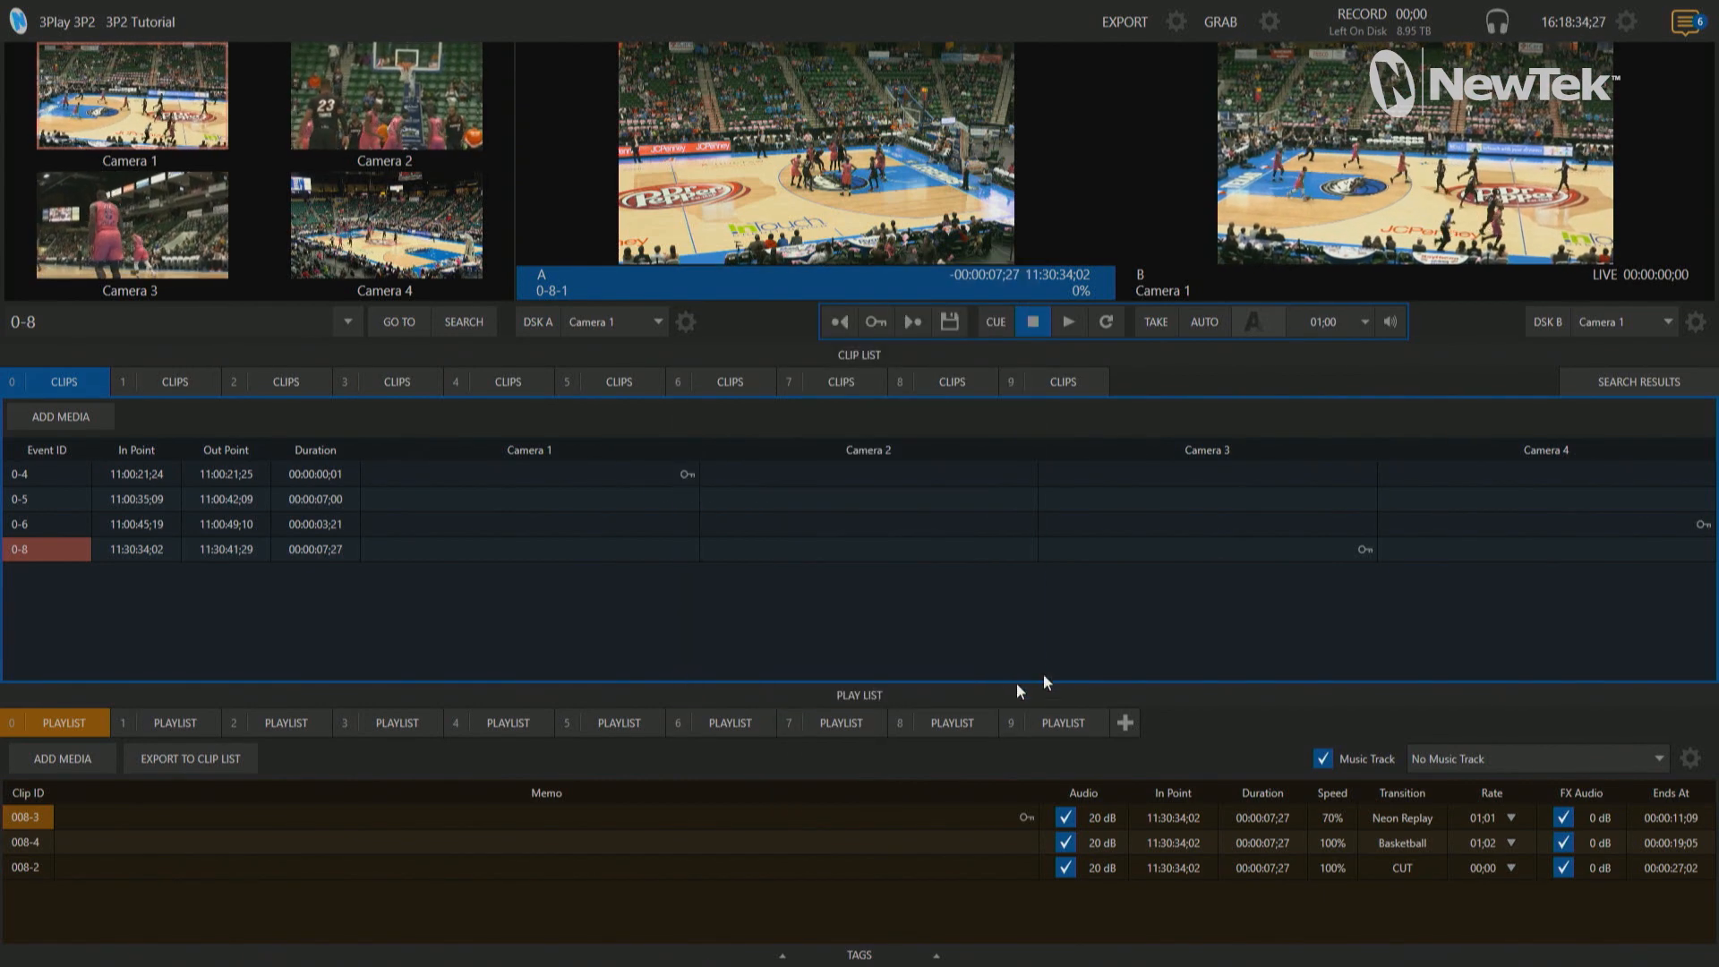
Step: Start a new Transcode export preset and set its format to M4V (H.264)
left_click(1177, 25)
mouse_move(1227, 156)
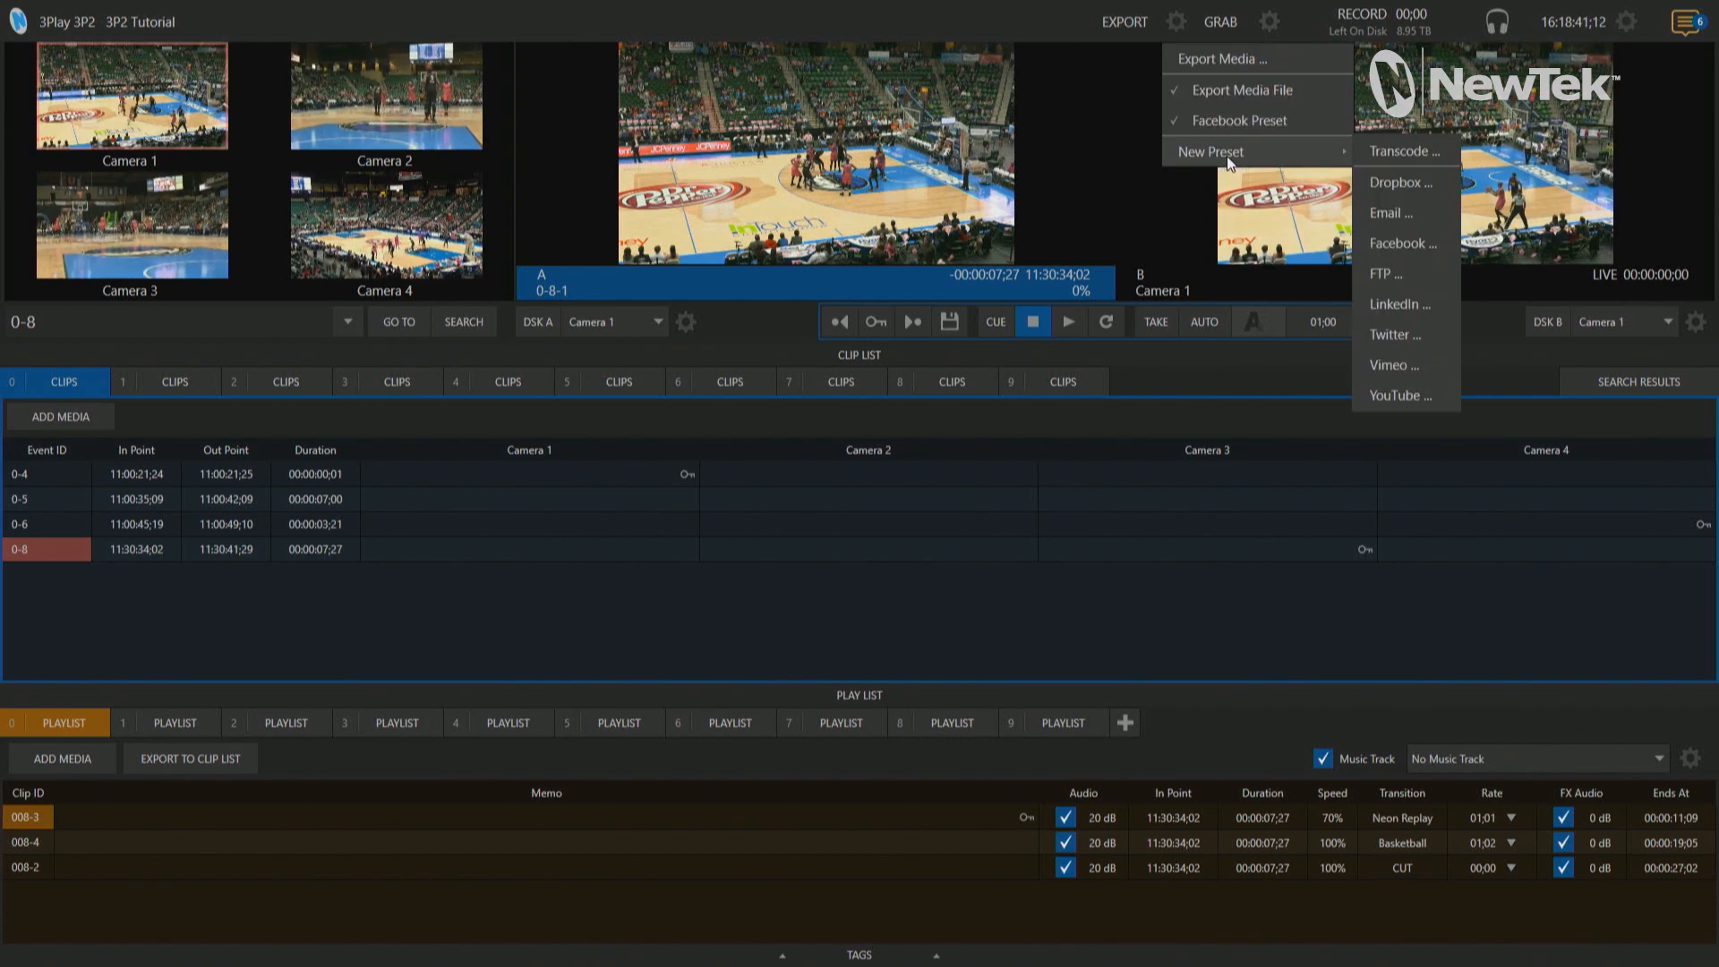
left_click(1417, 154)
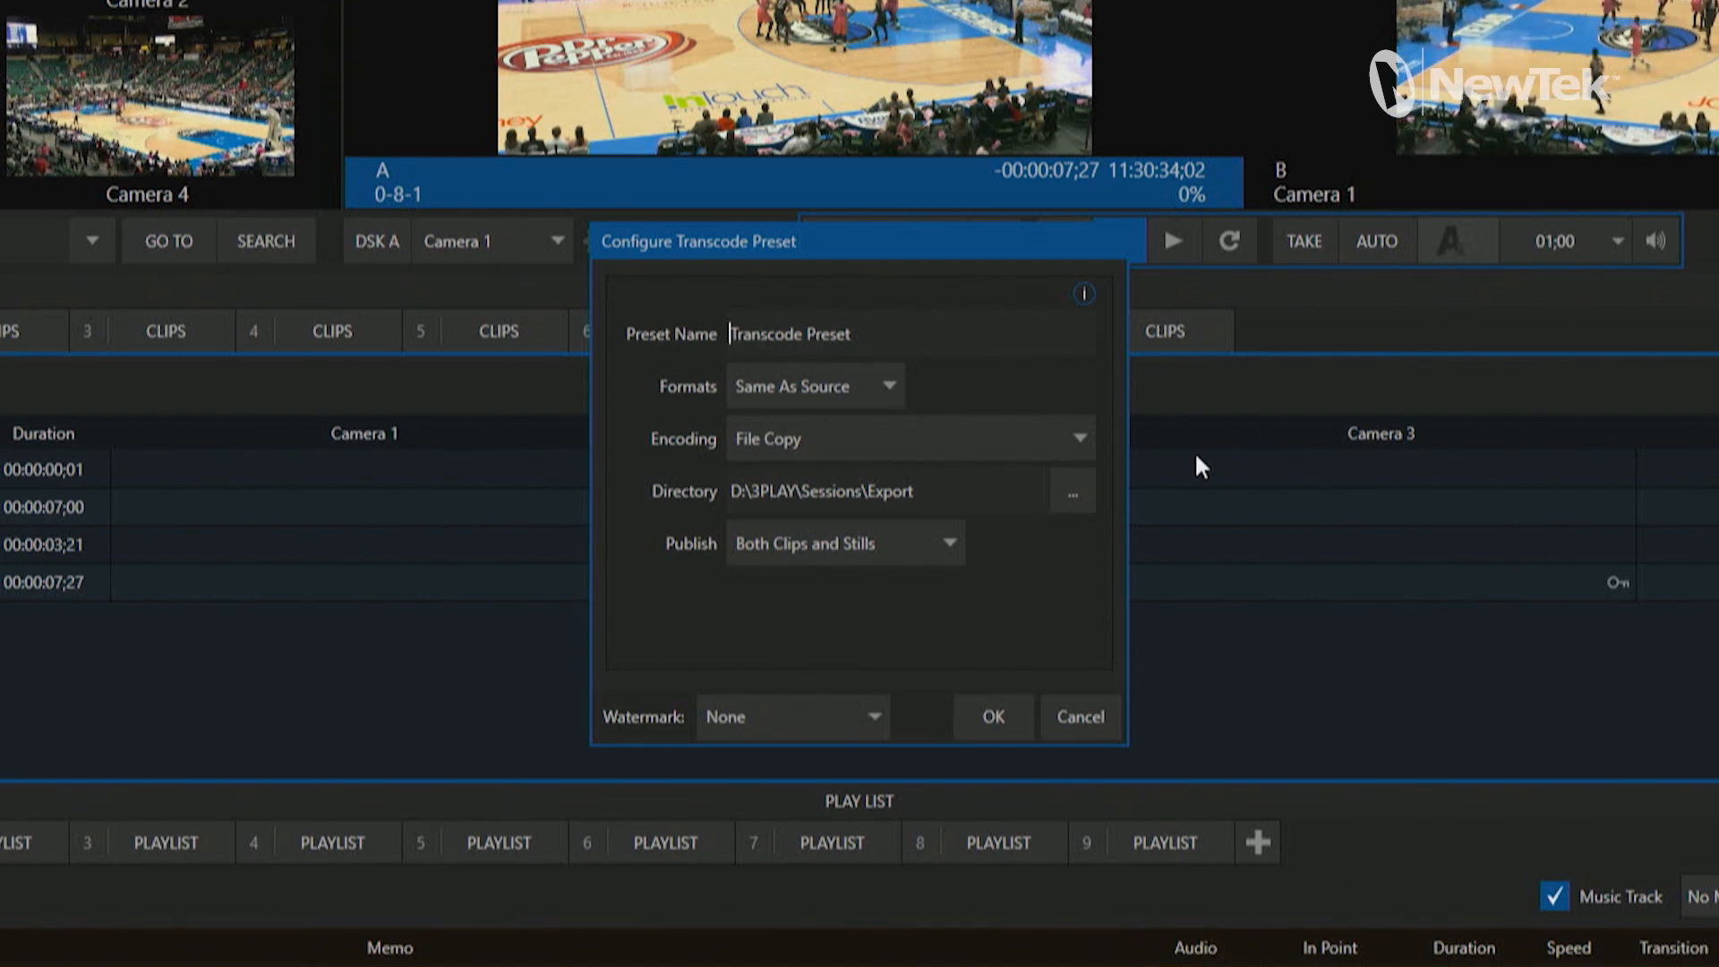
left_click(667, 336)
left_click(715, 345)
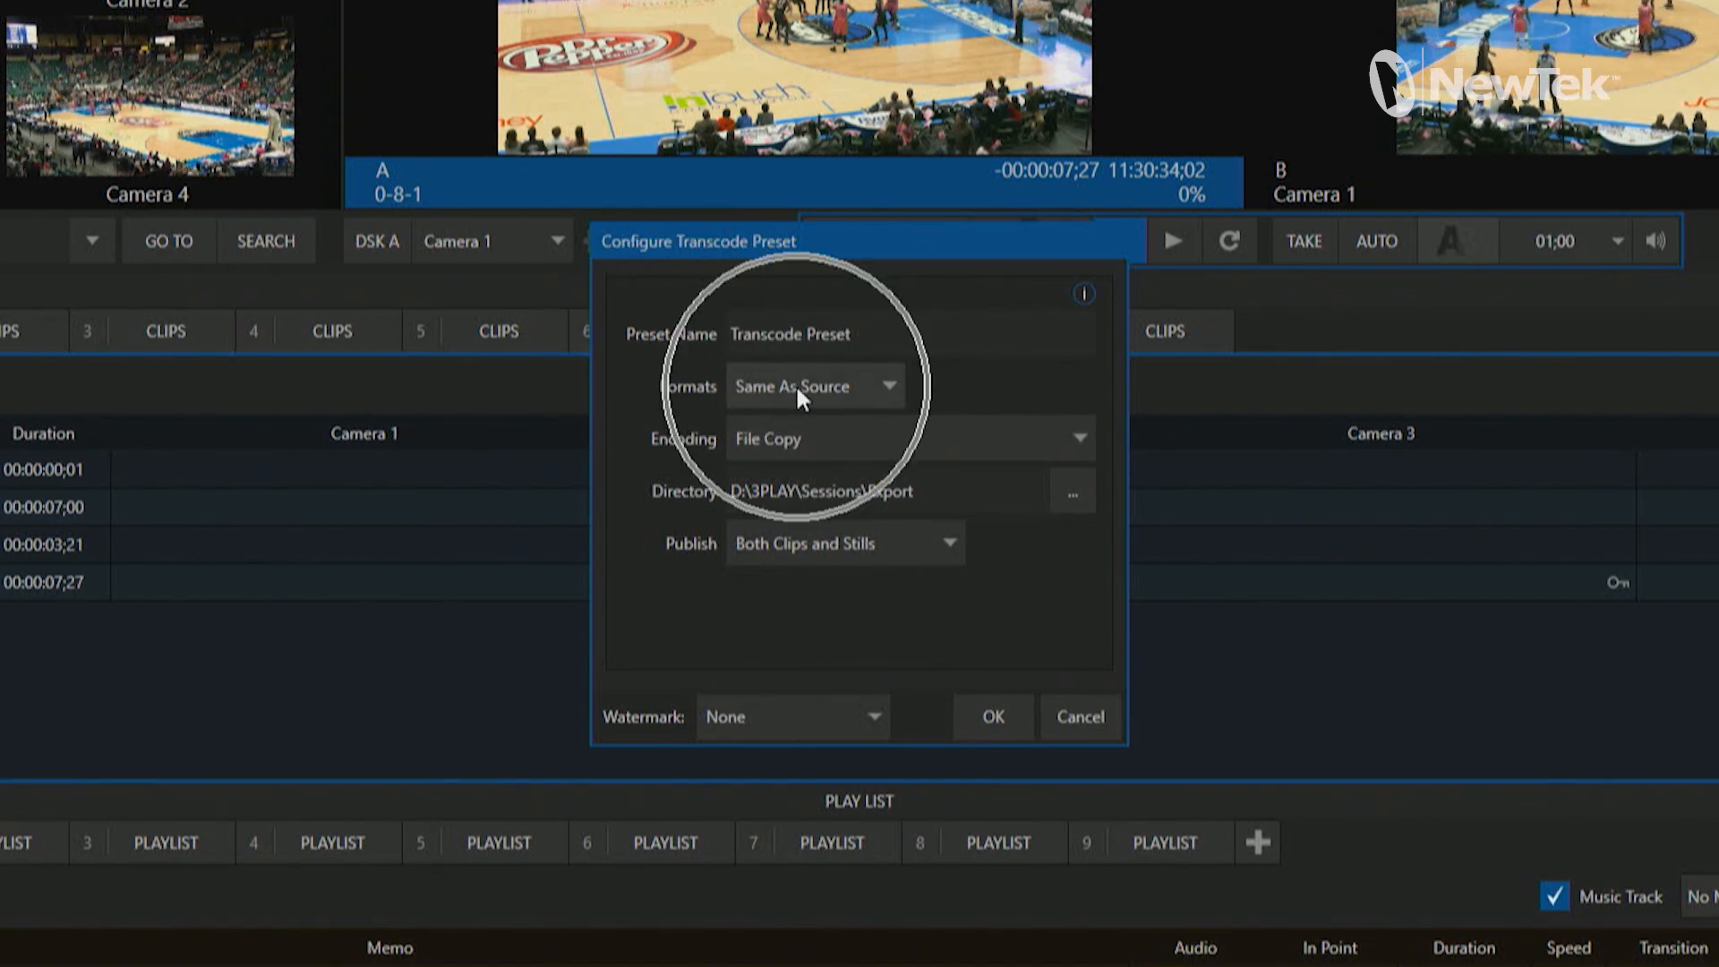
left_click(850, 386)
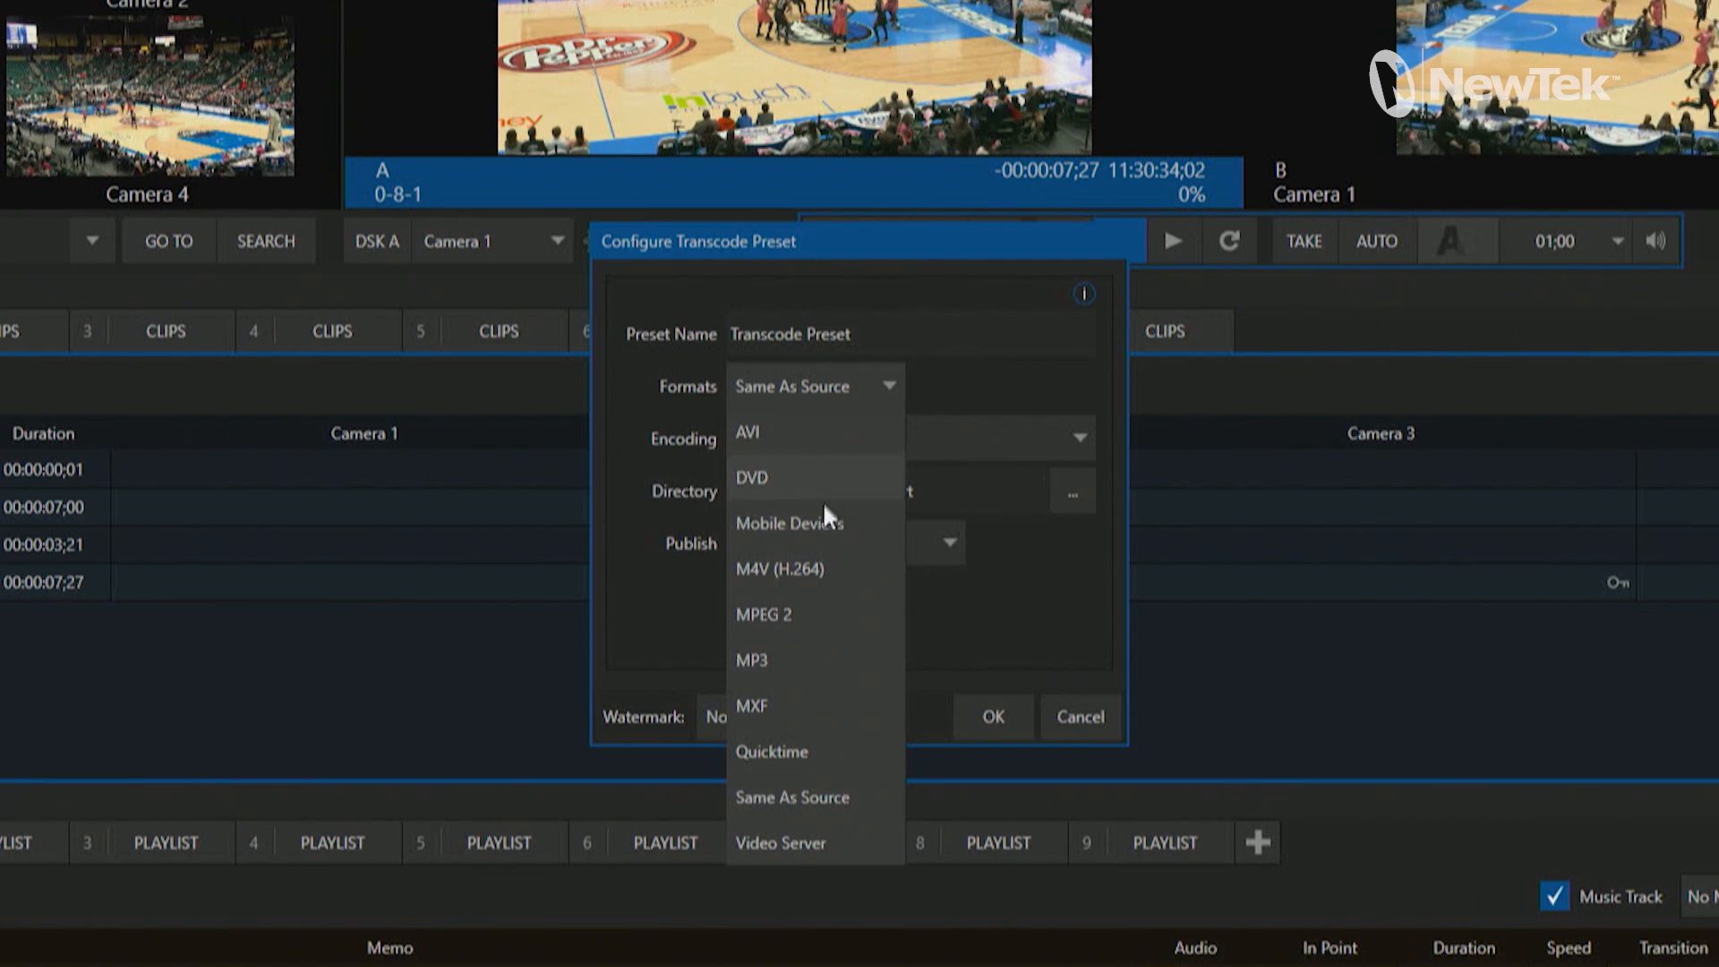
left_click(831, 566)
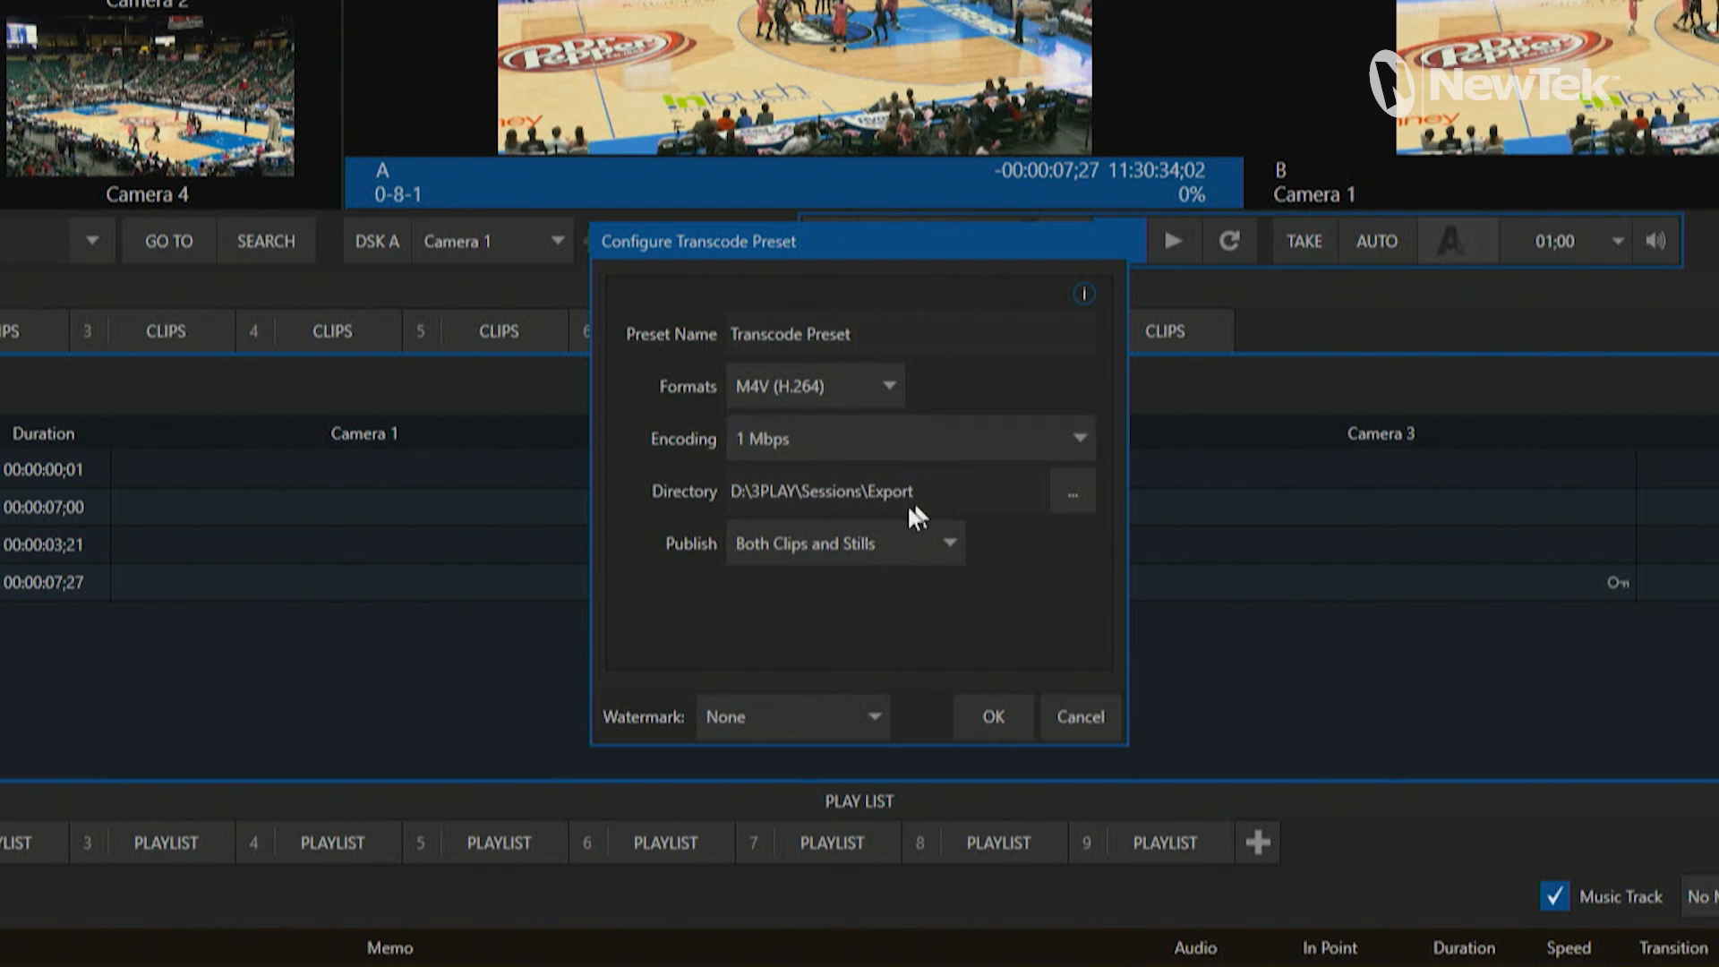
Step: Set the transcode preset's output directory to 3Play Transcoding Folder on the NRS_ProductionShare (Y:) drive
left_click(1073, 492)
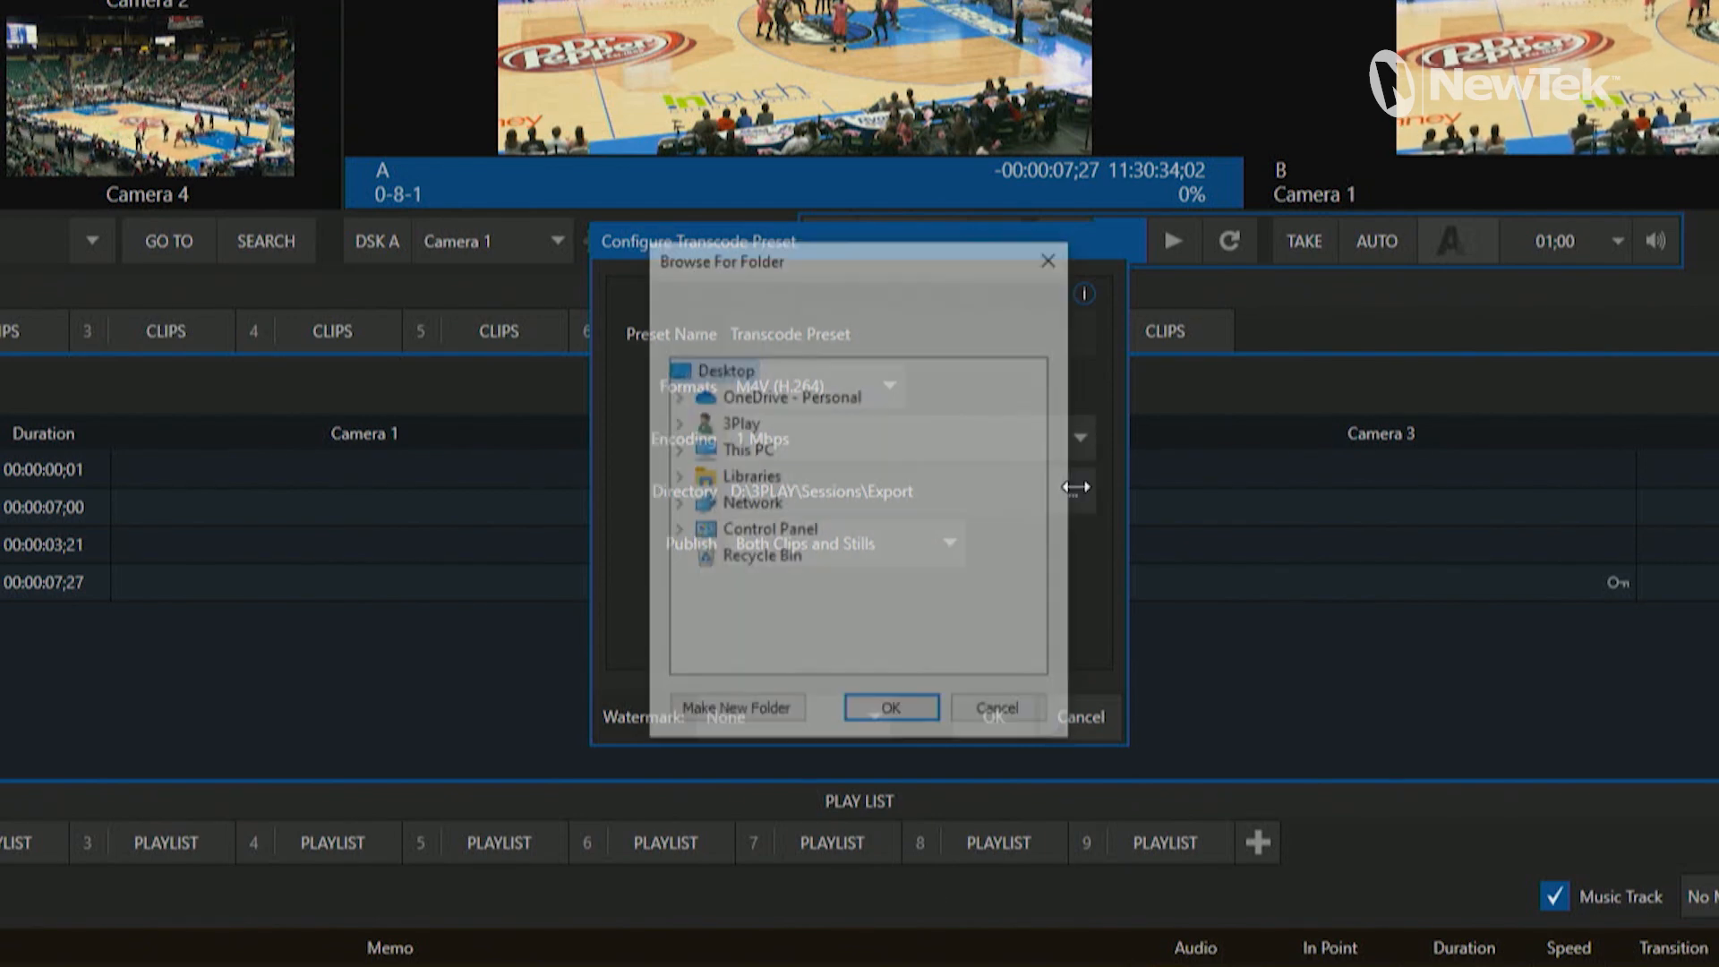
left_click(676, 449)
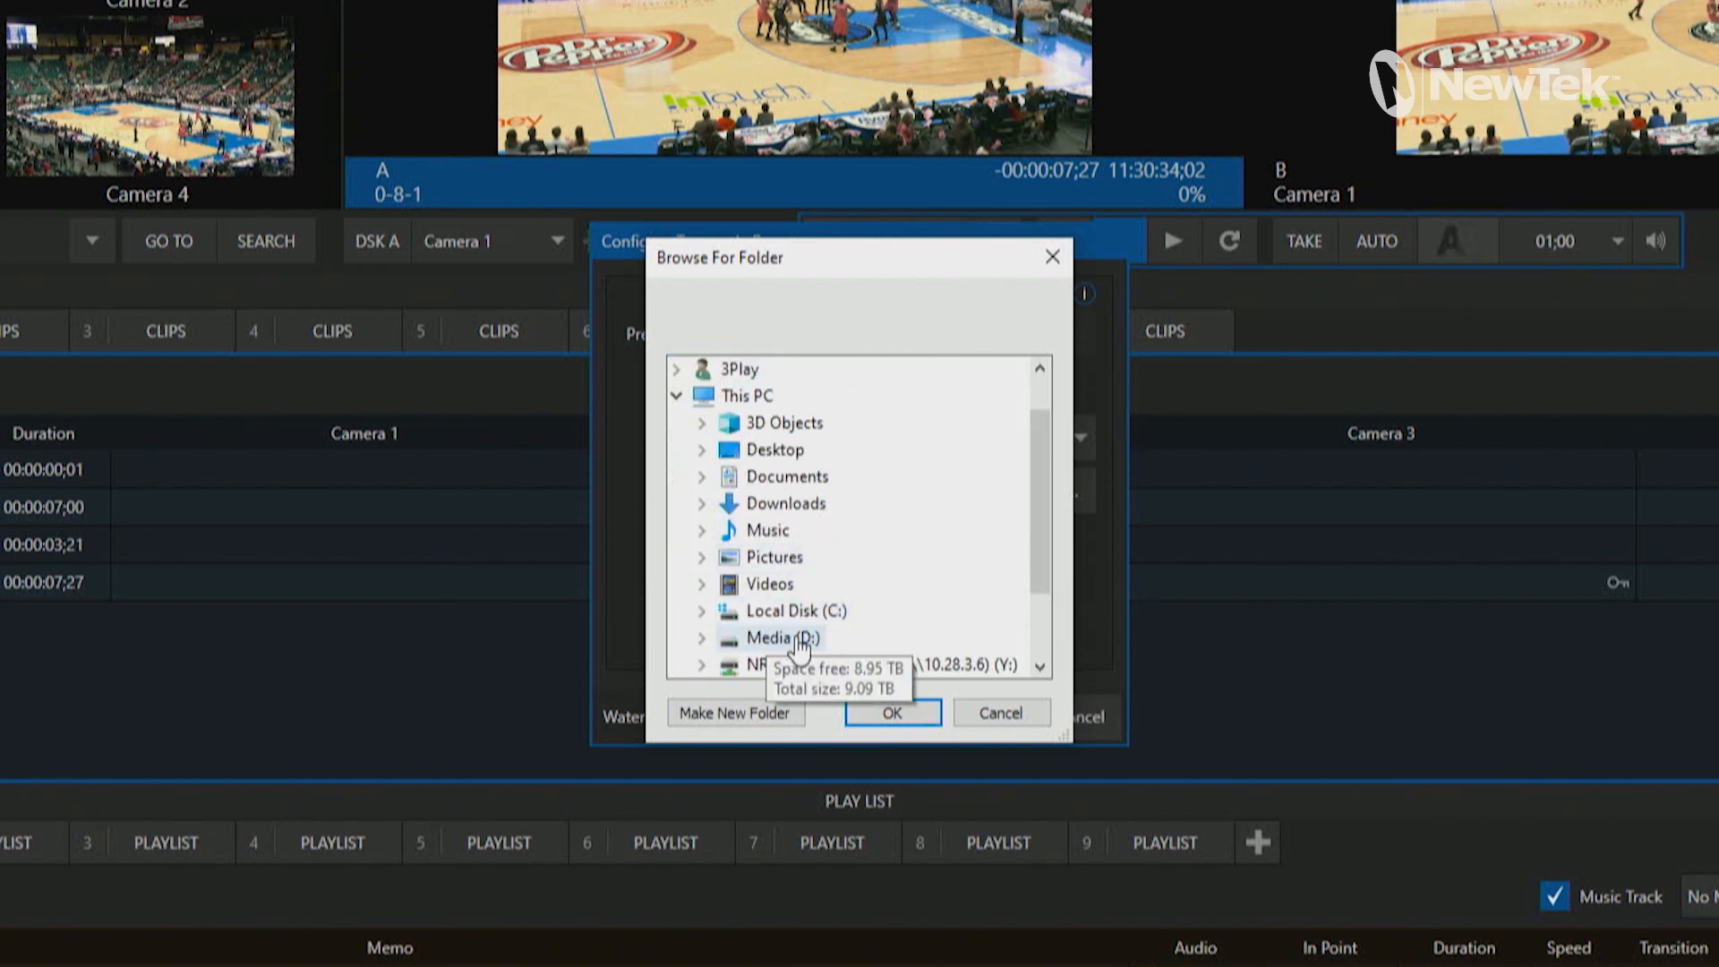
scroll(882, 568, "down", 1)
double_click(882, 560)
scroll(844, 518, "up", 4)
scroll(863, 591, "down", 4)
left_click(862, 403)
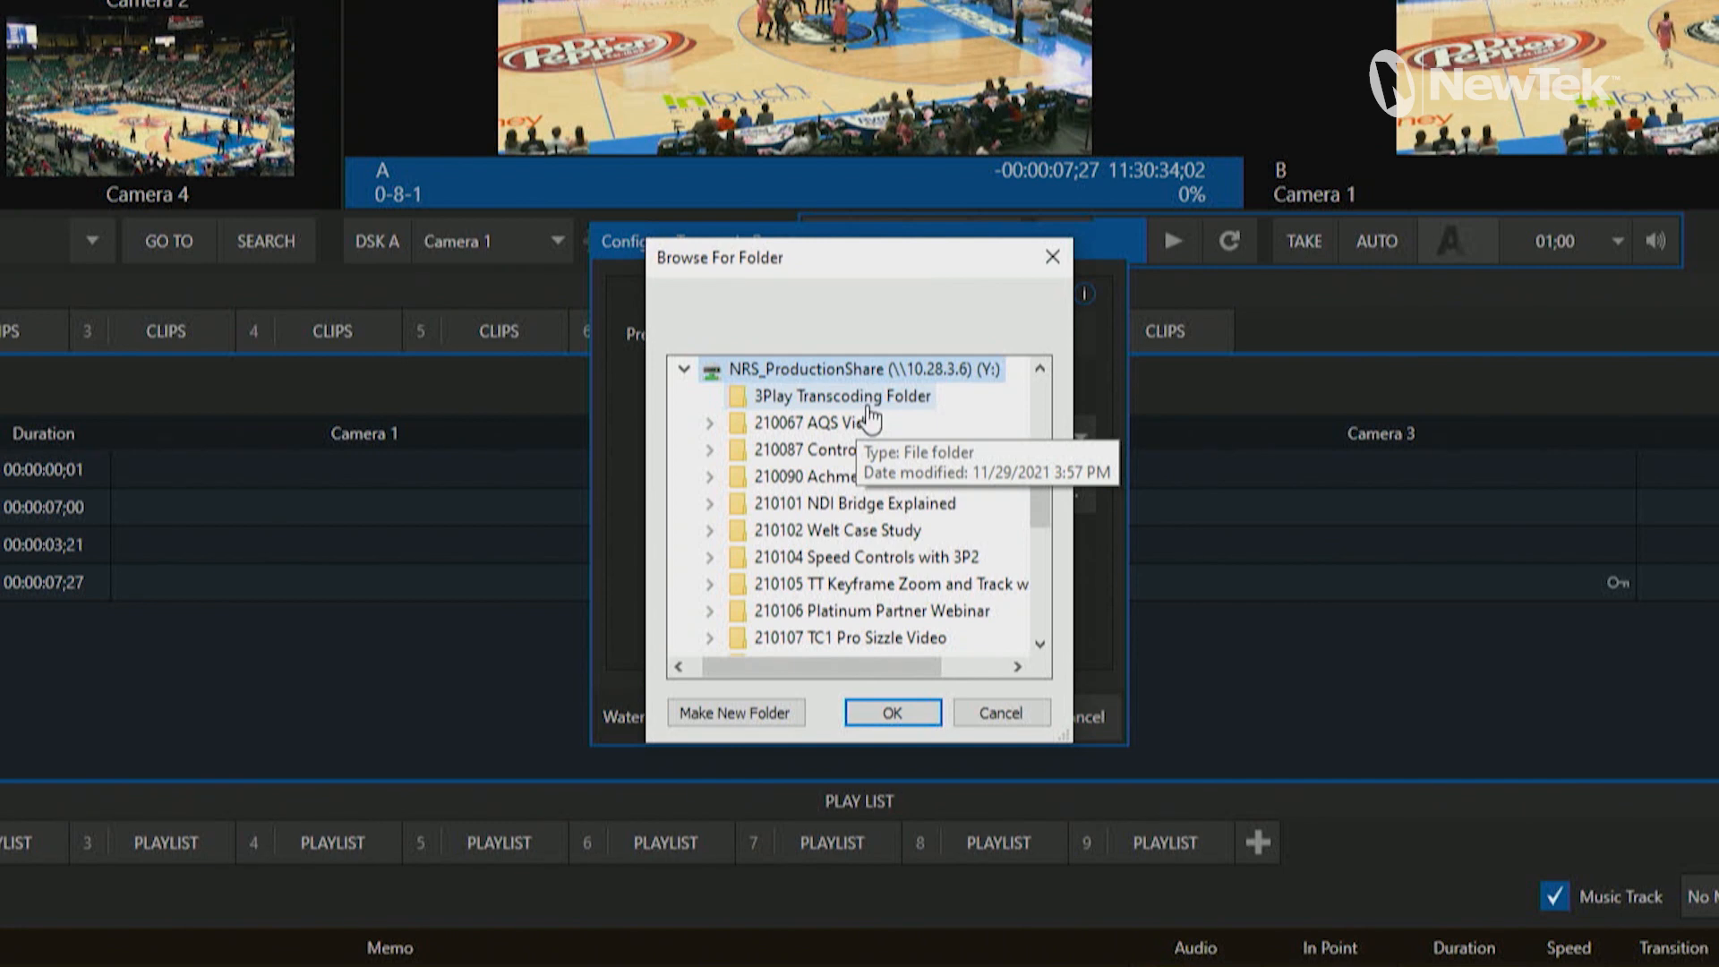
left_click(893, 714)
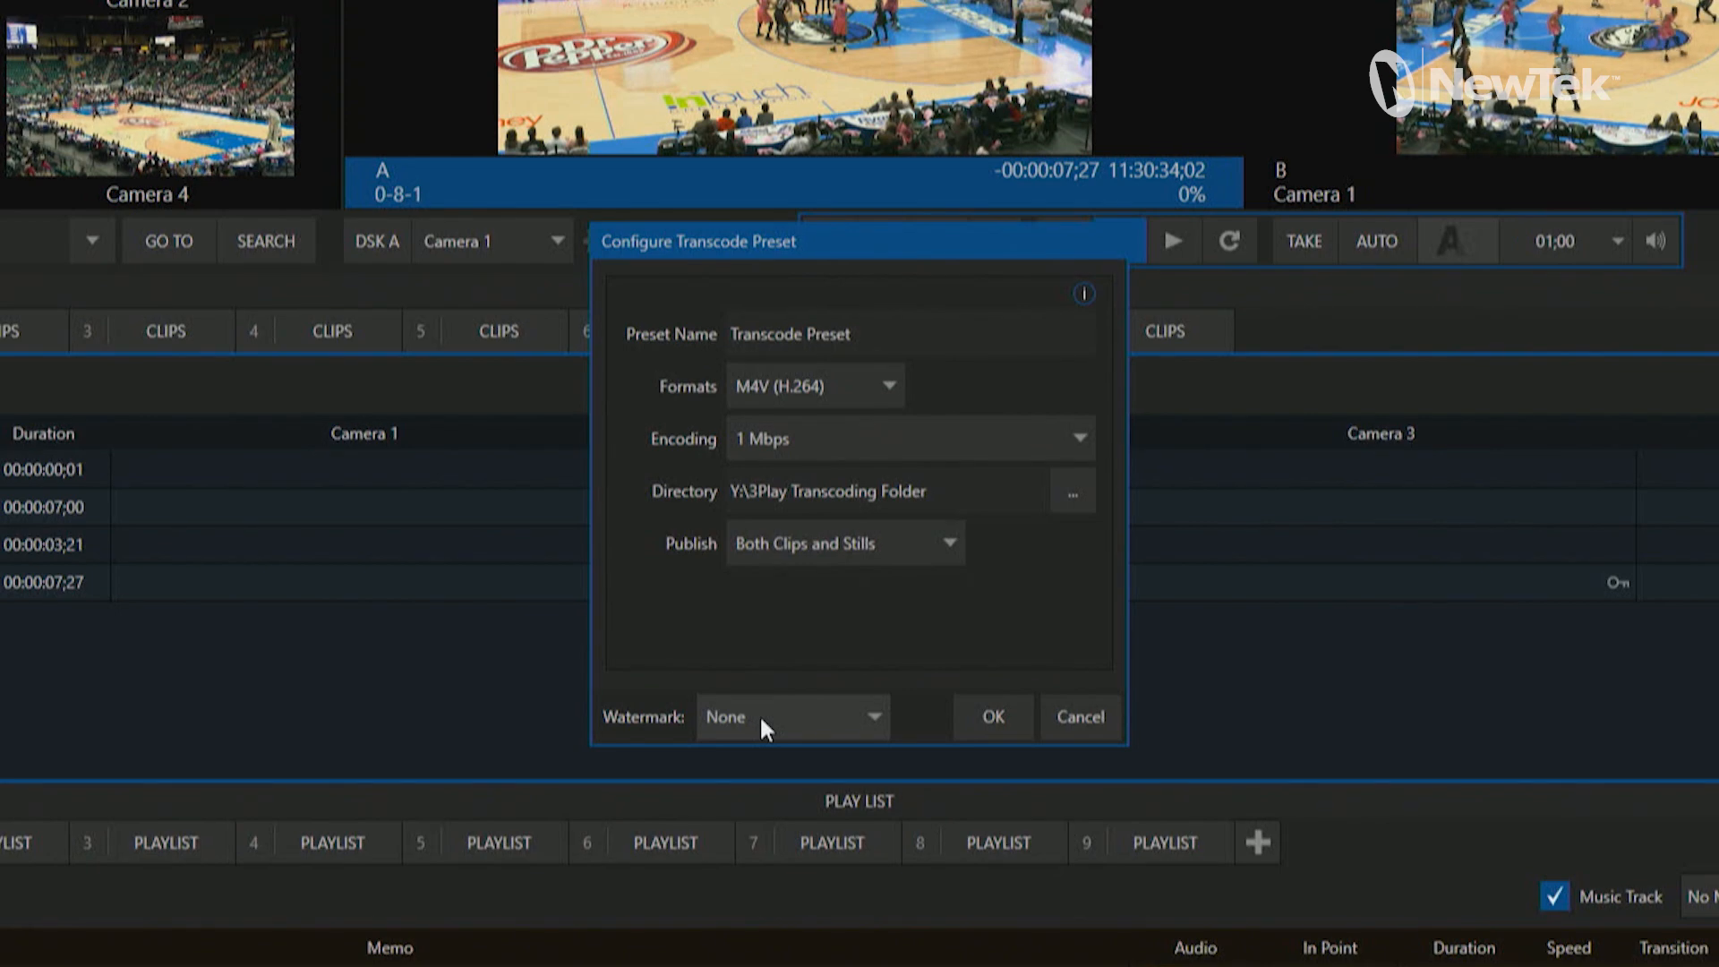
Step: Assign the 3playwatermark PNG from the production share as the transcode preset's watermark and save the preset
left_click(761, 719)
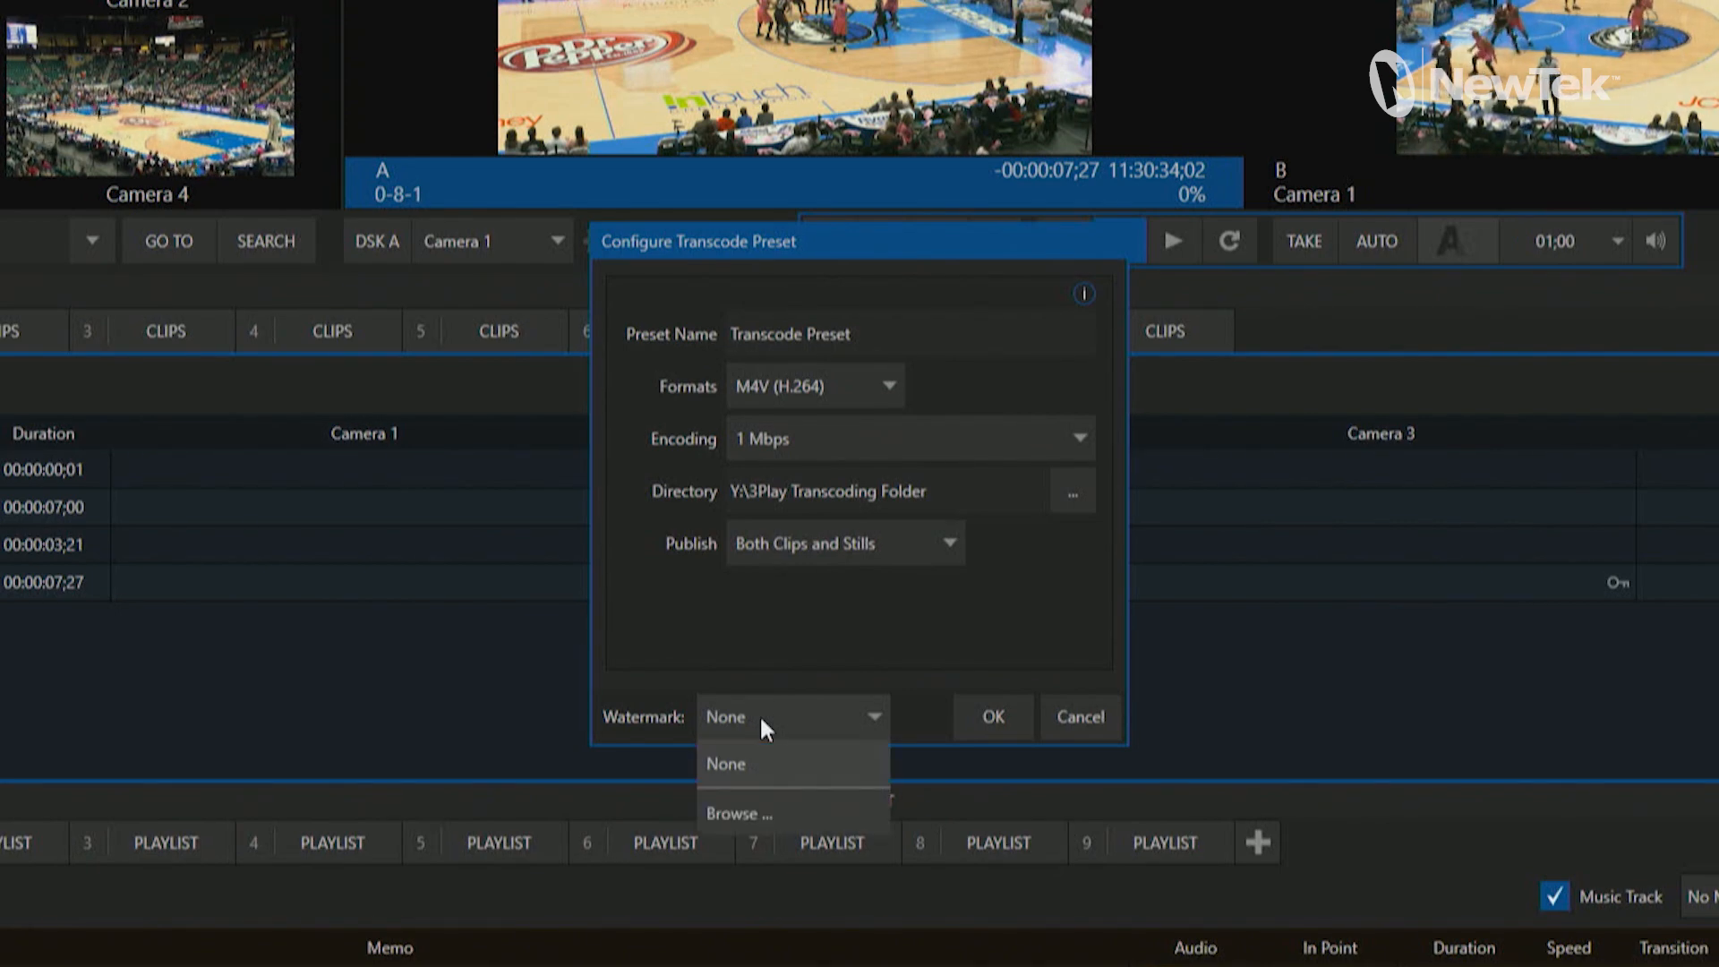
left_click(757, 813)
left_click(609, 709)
scroll(859, 727, "down", 1)
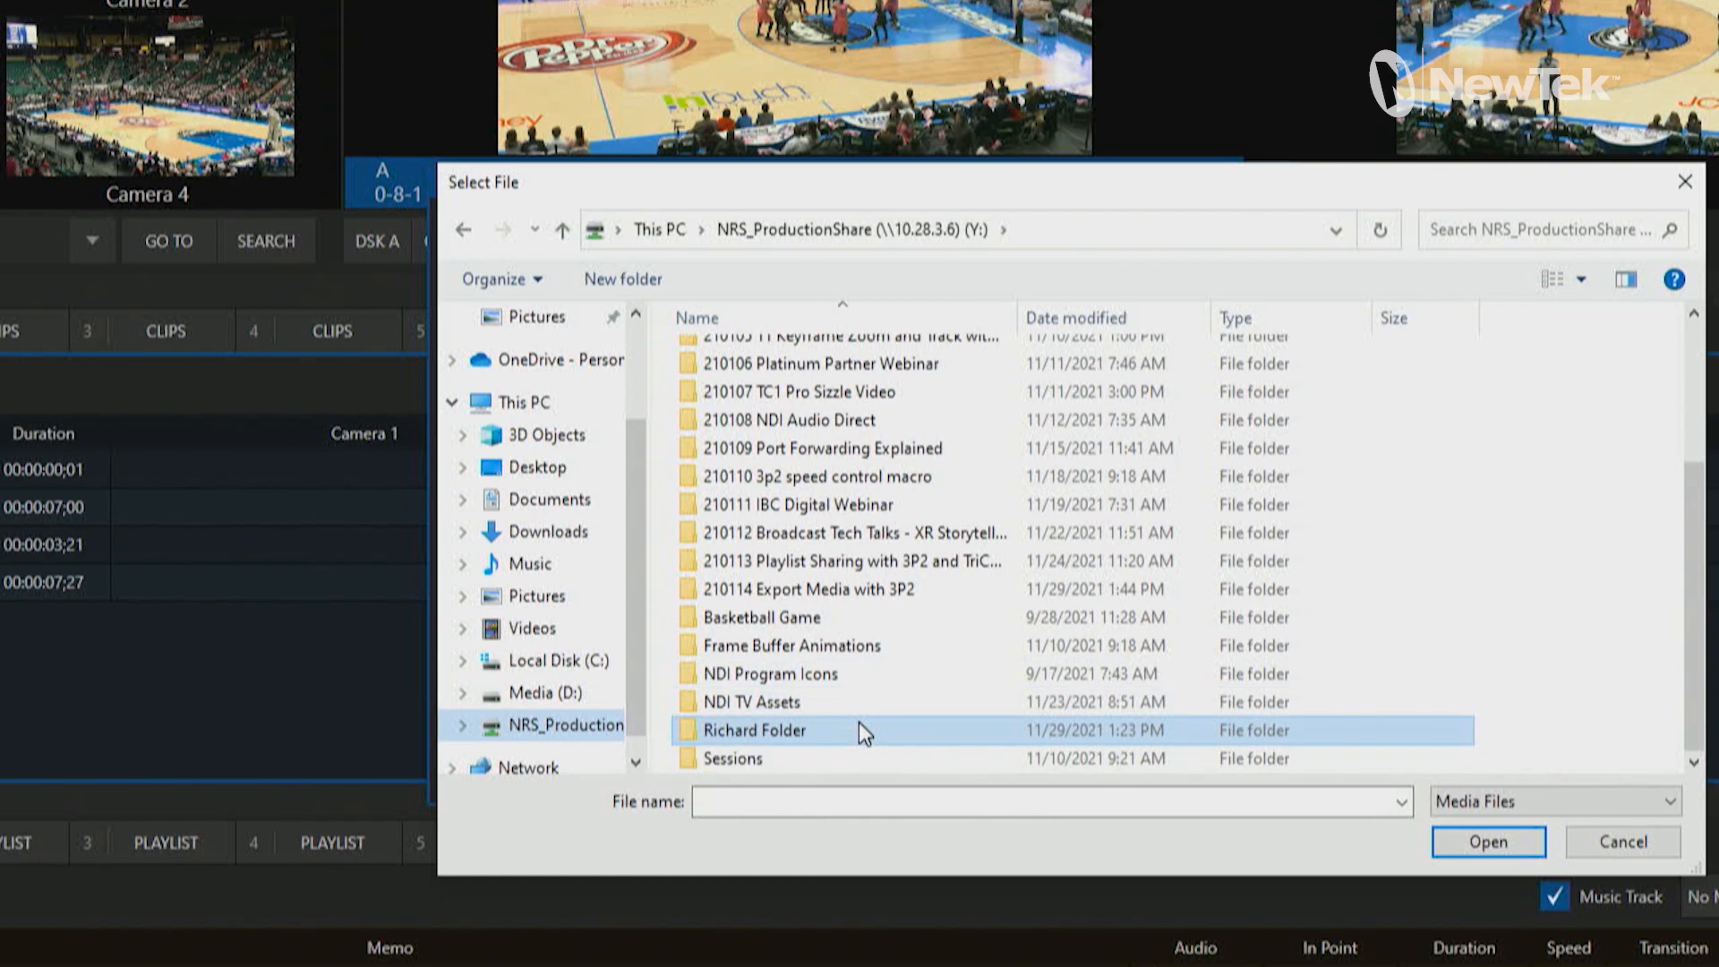
double_click(788, 734)
left_click(756, 443)
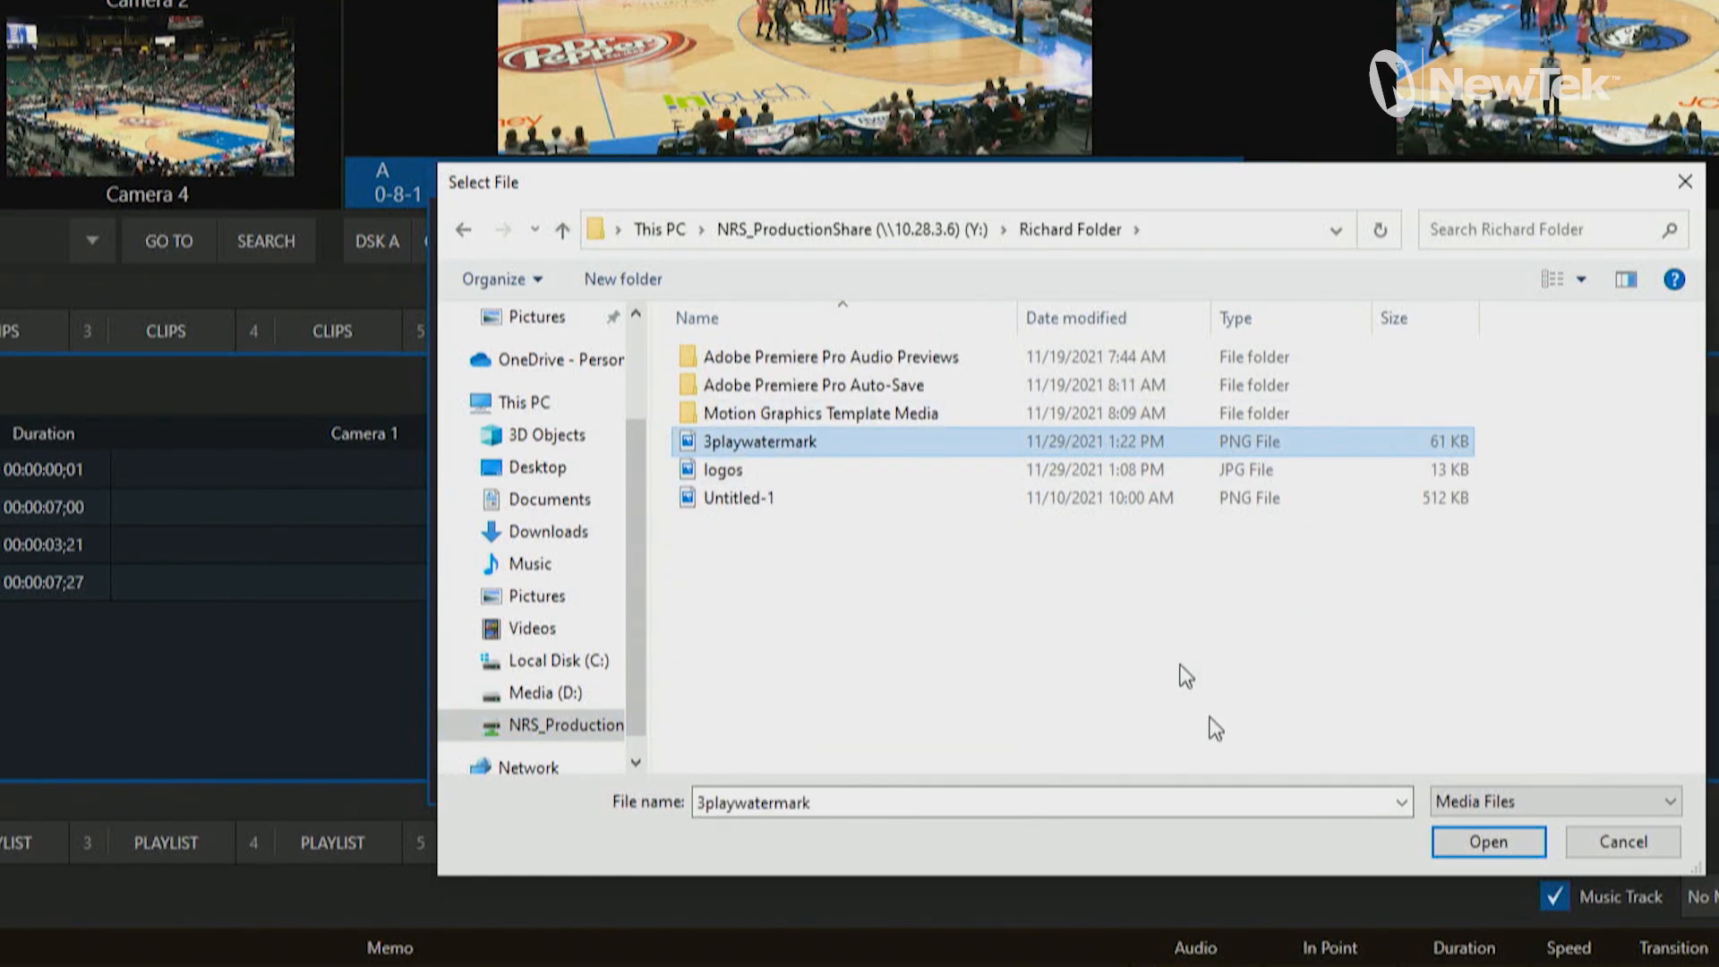
left_click(1475, 840)
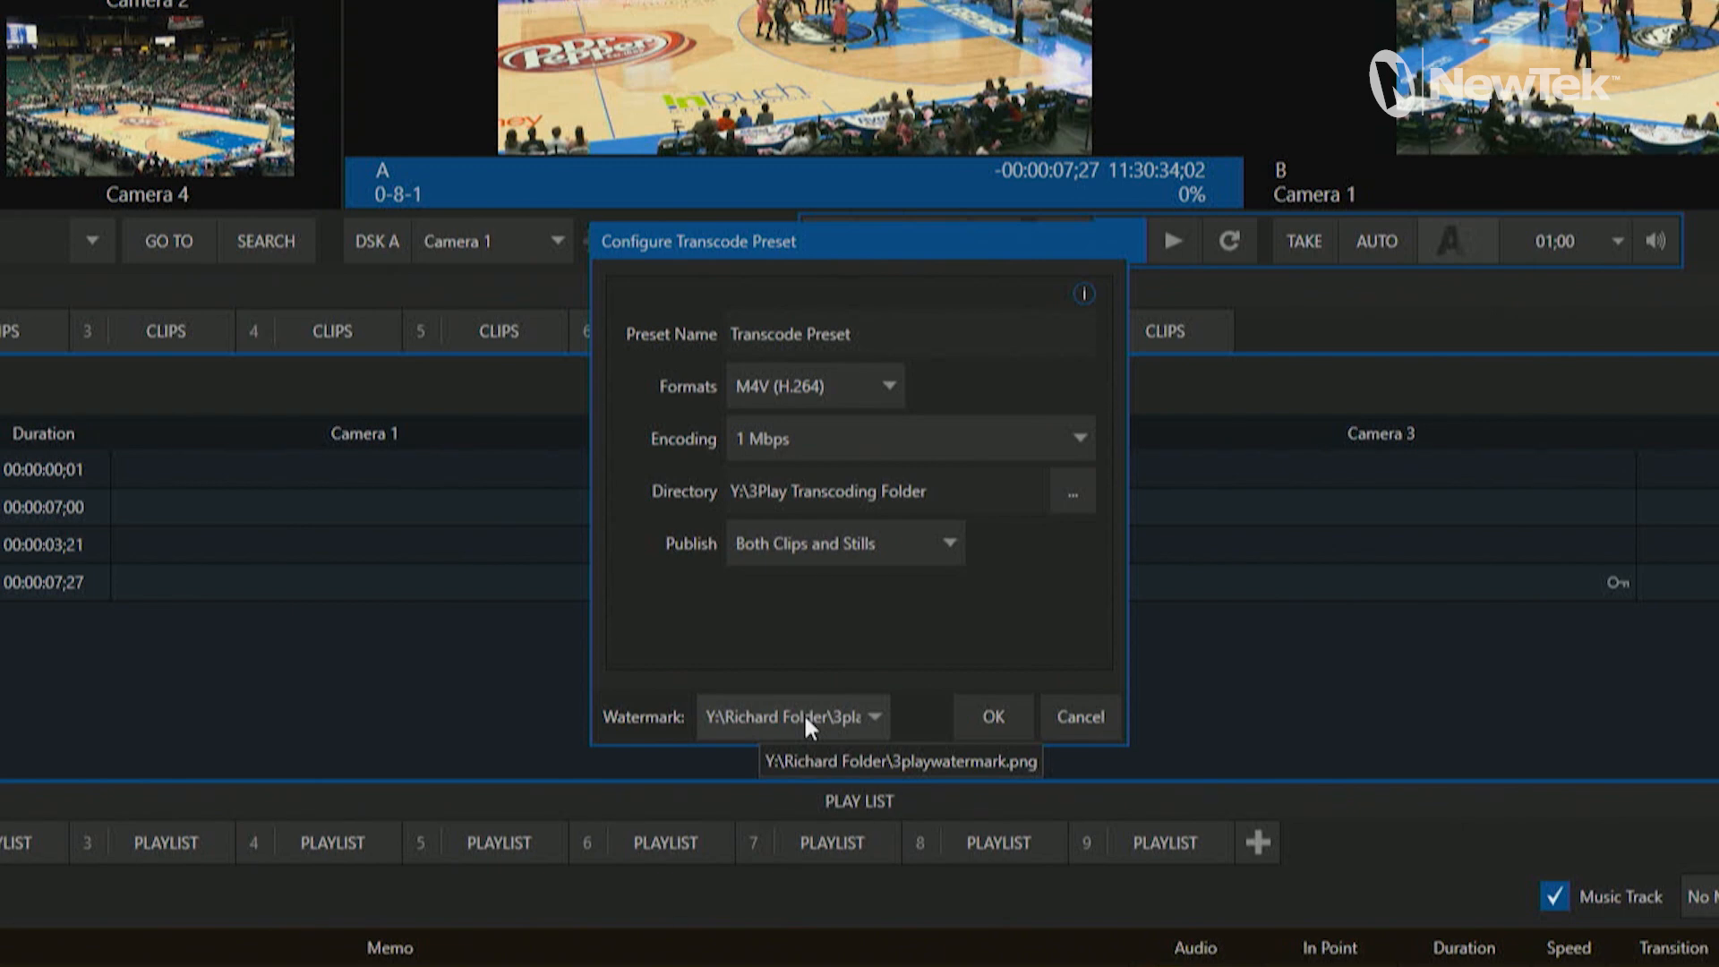
left_click(990, 714)
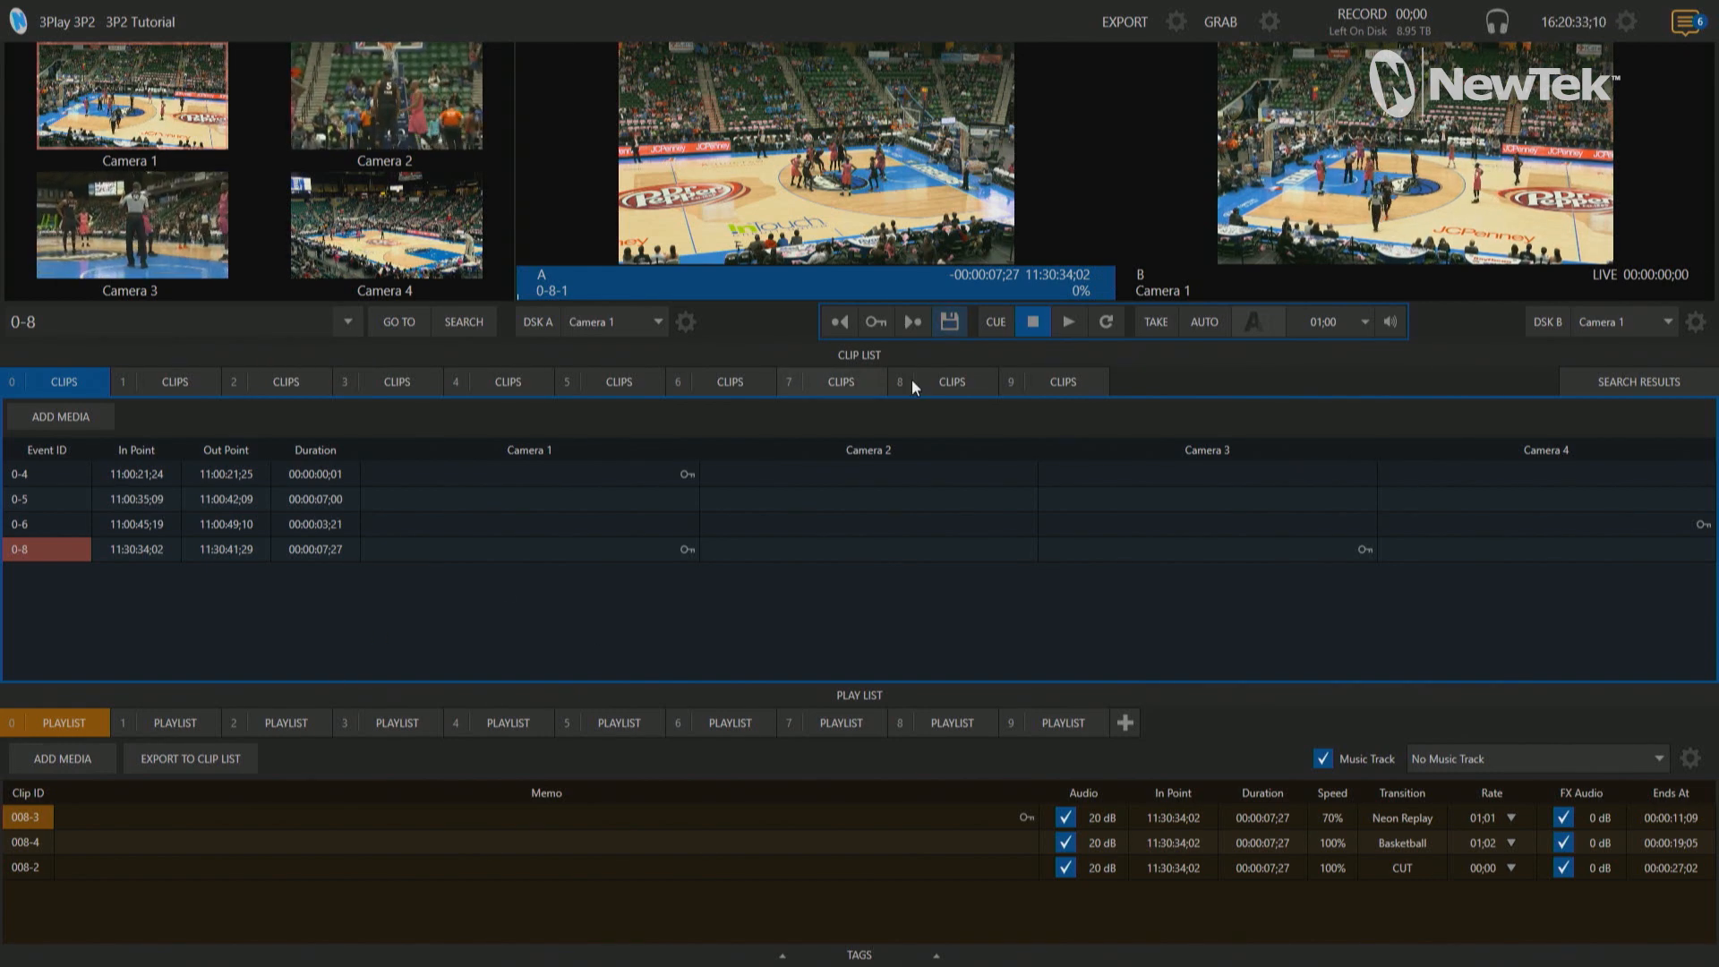
Step: Disable the Export Media File preset, keeping Facebook Preset and Transcode Preset active for export
left_click(1176, 21)
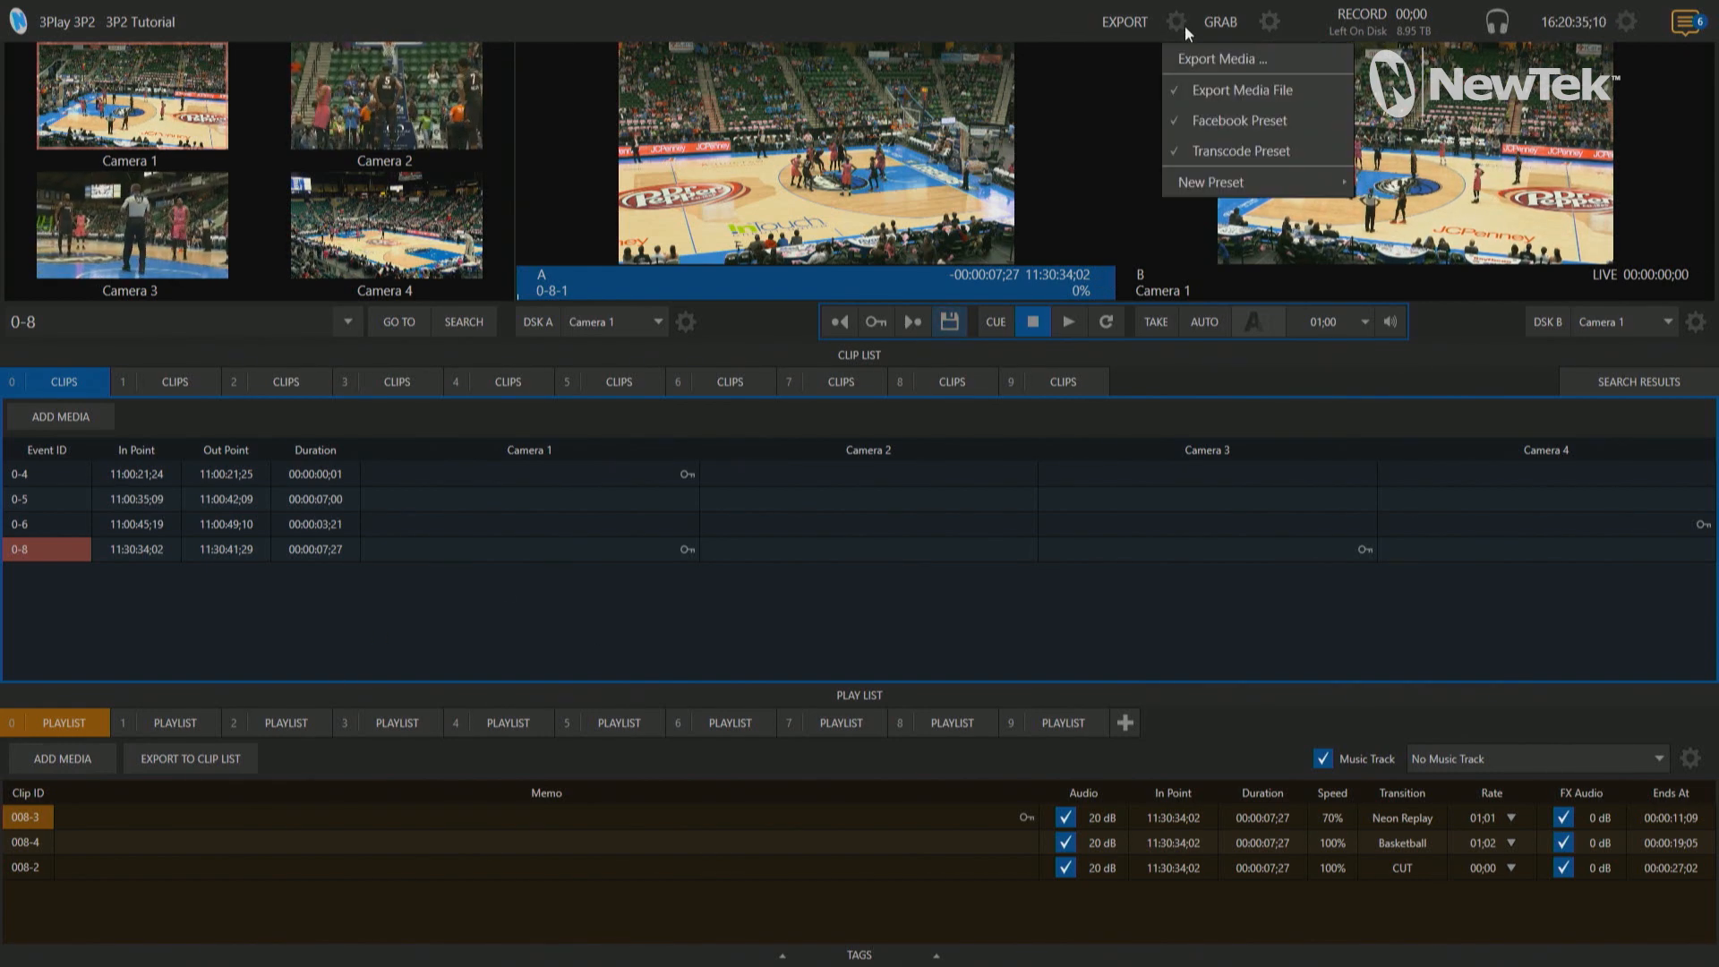
left_click(1174, 90)
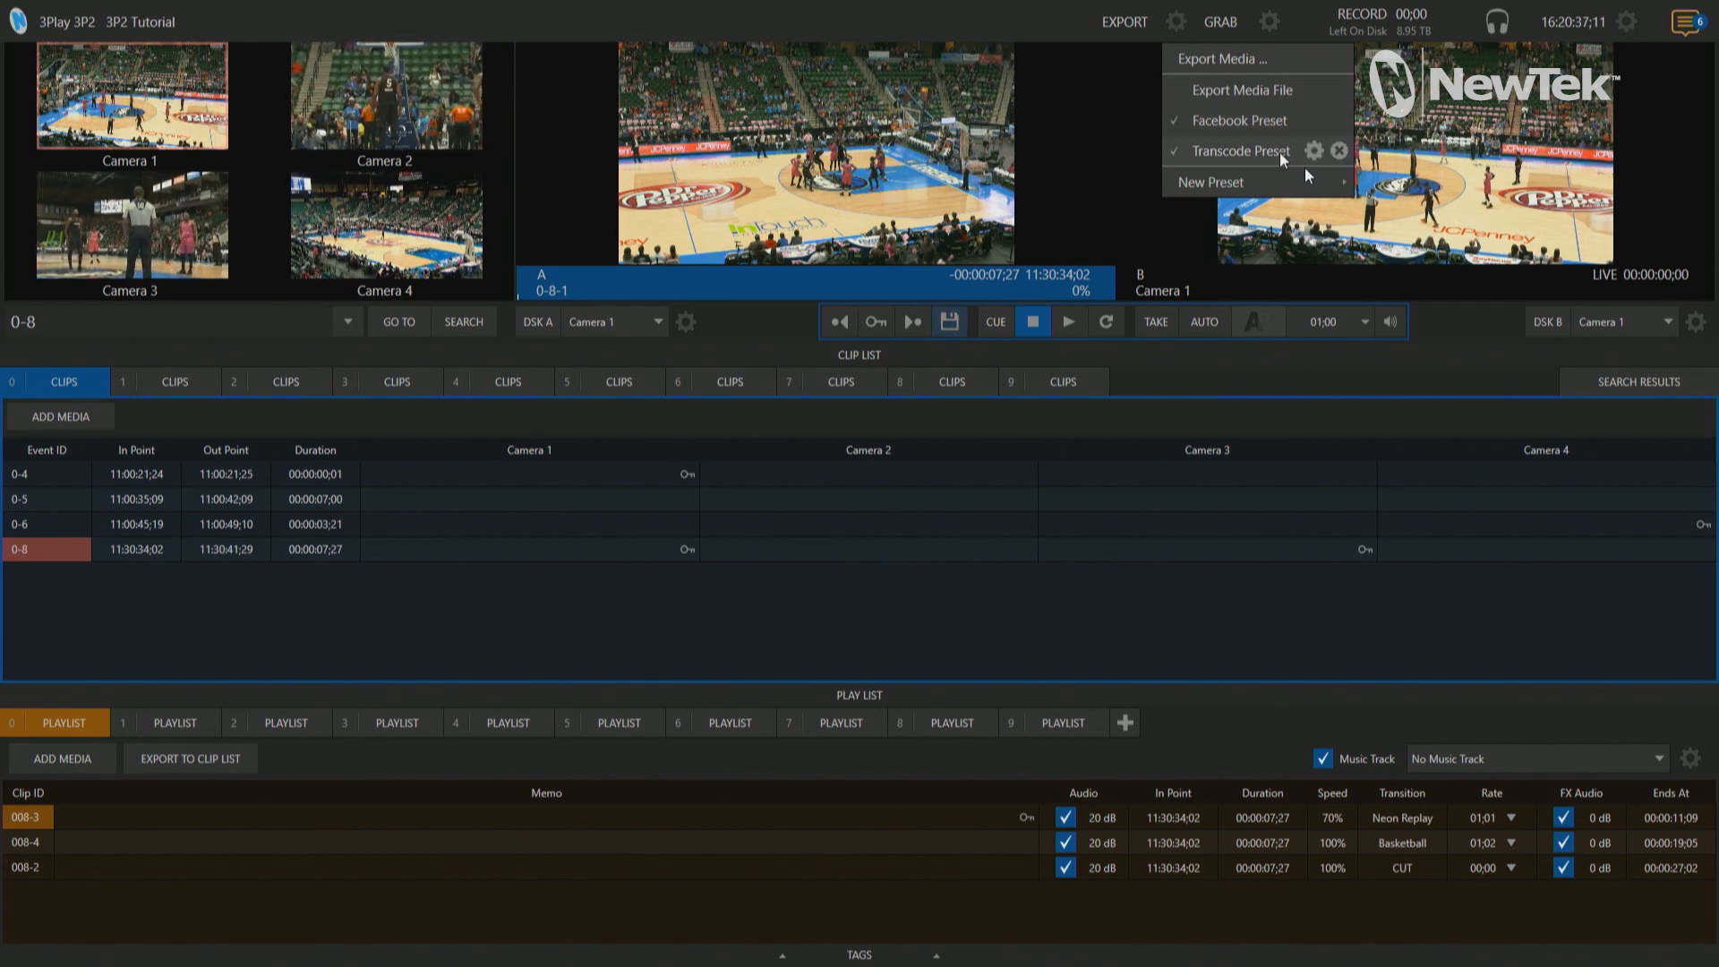
left_click(945, 618)
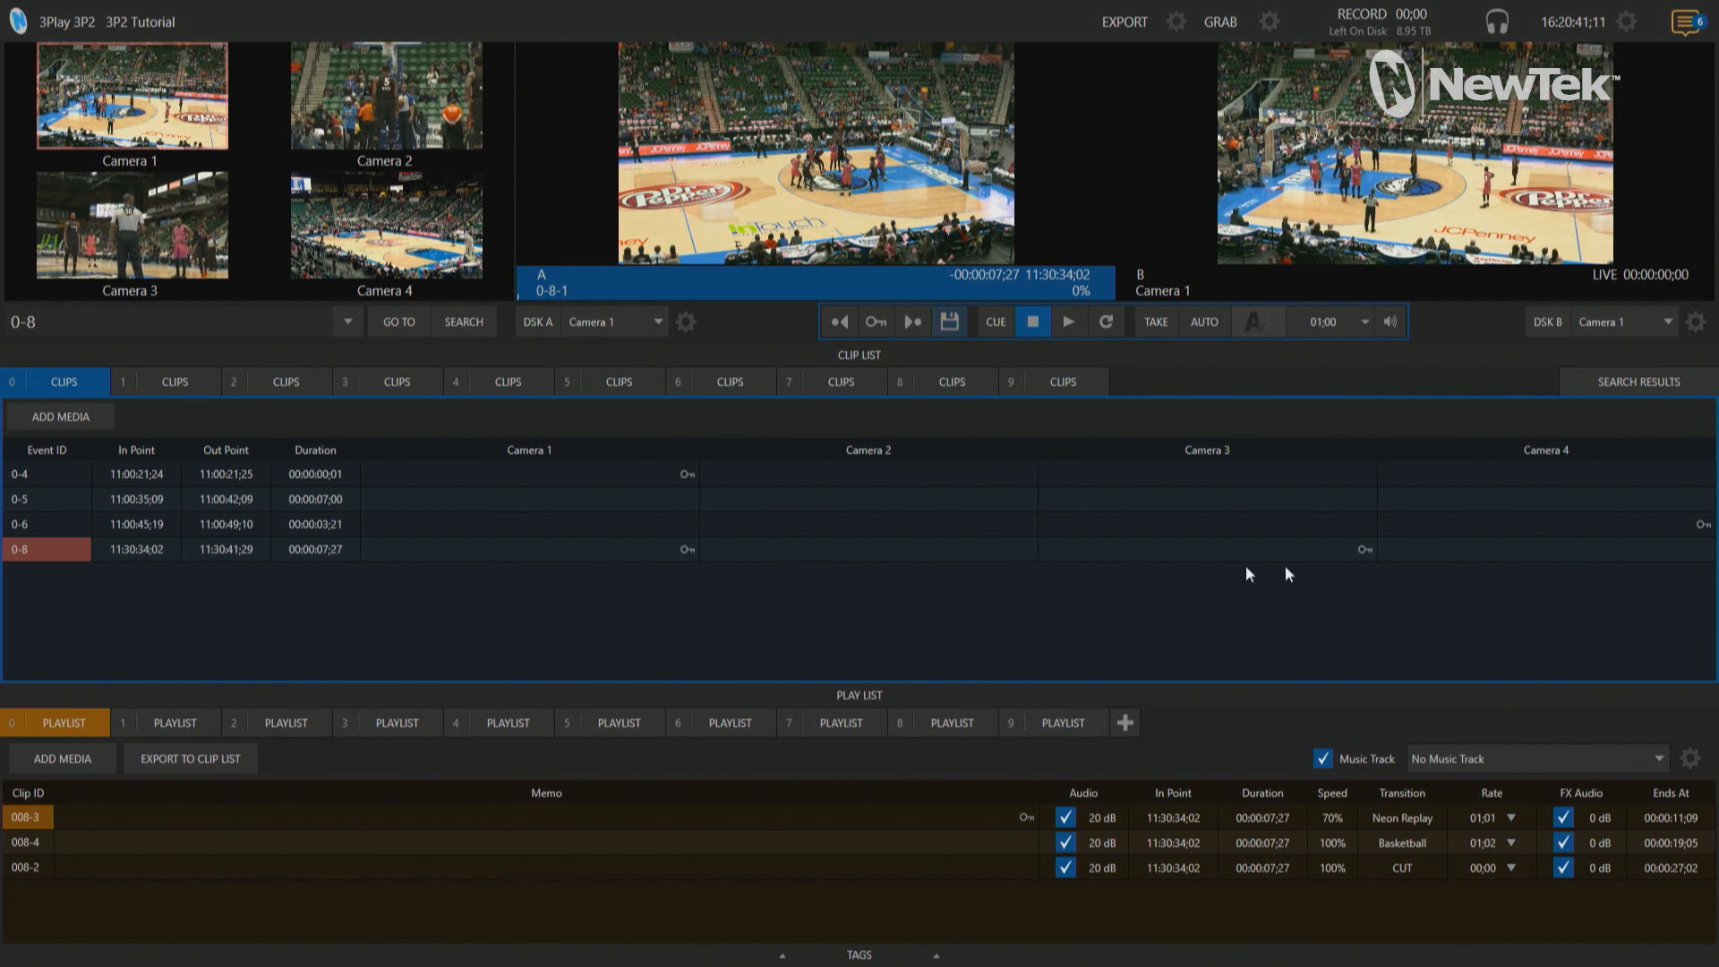
Step: Play the Camera 3 angle of event 0-8 and open that clip in the Export Media window
left_click(1152, 557)
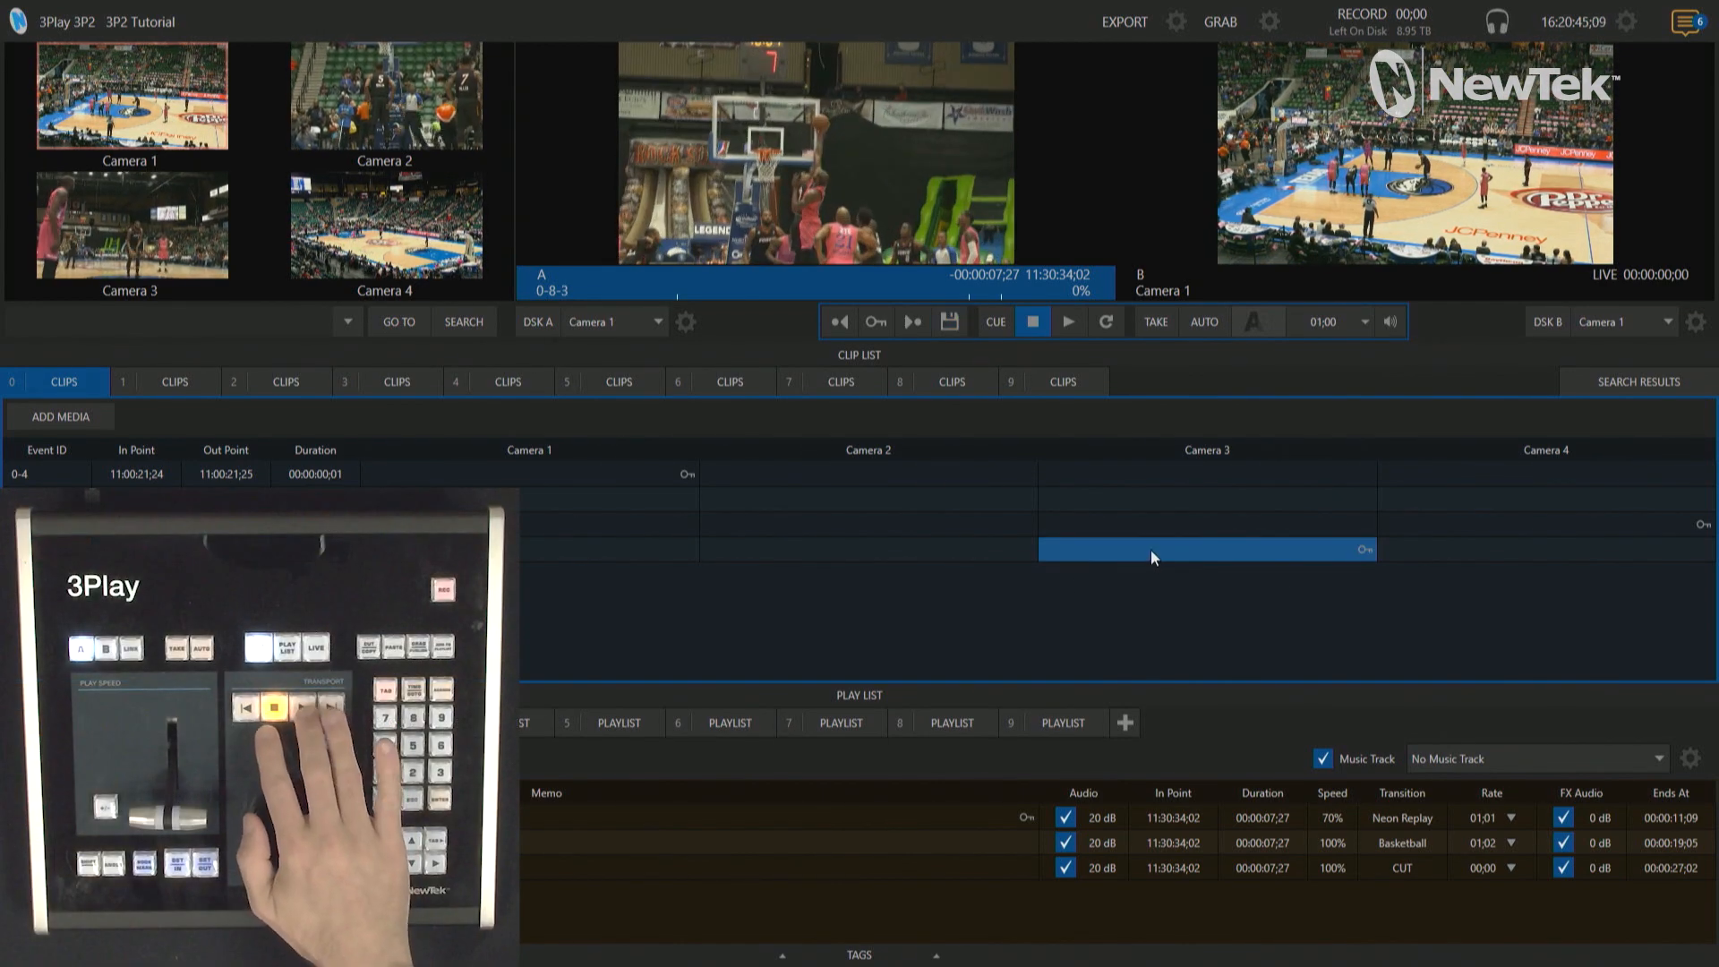
key("space")
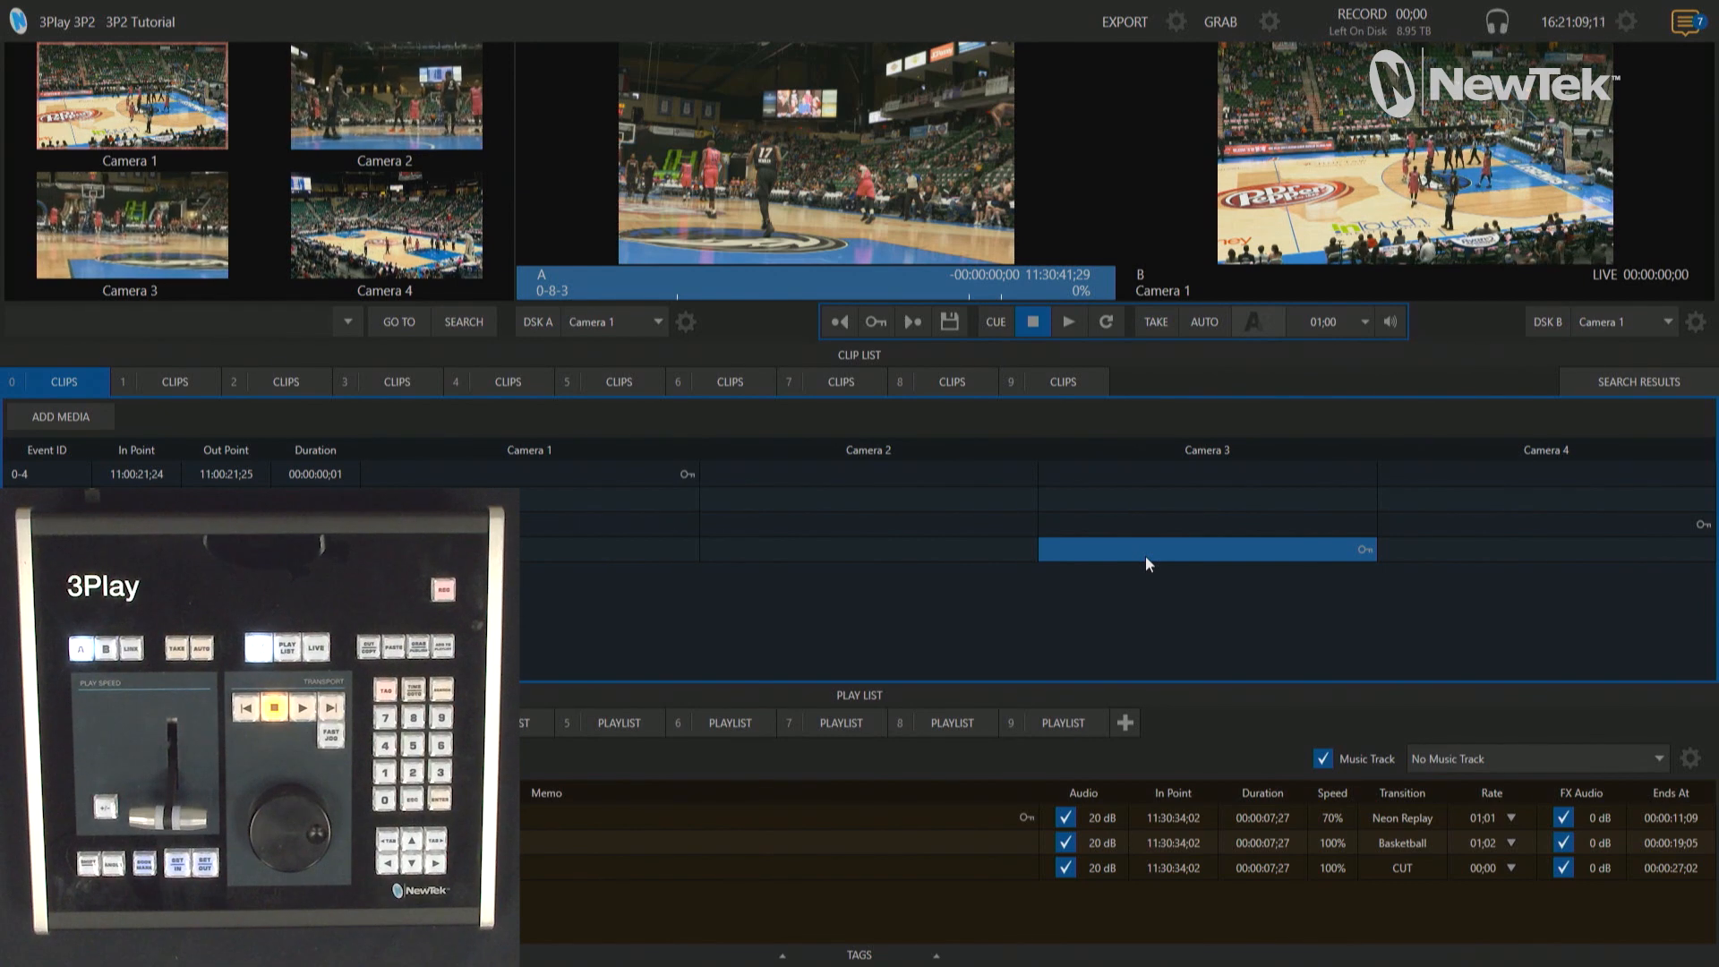
left_click(1177, 25)
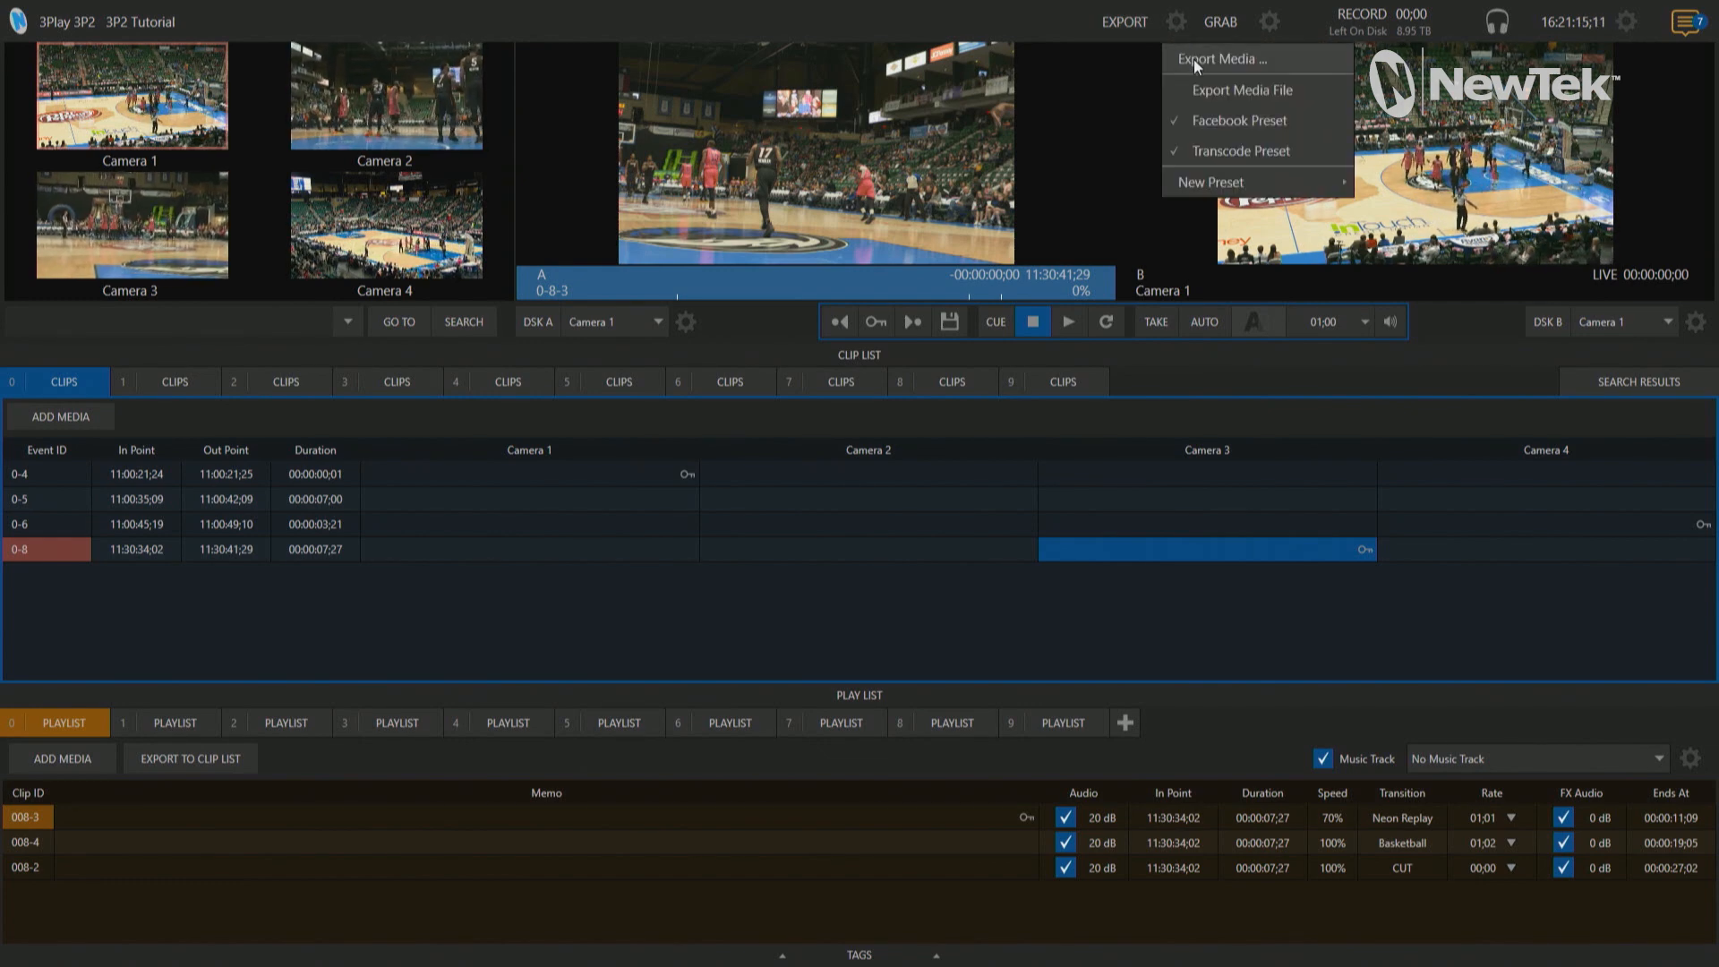
left_click(1194, 59)
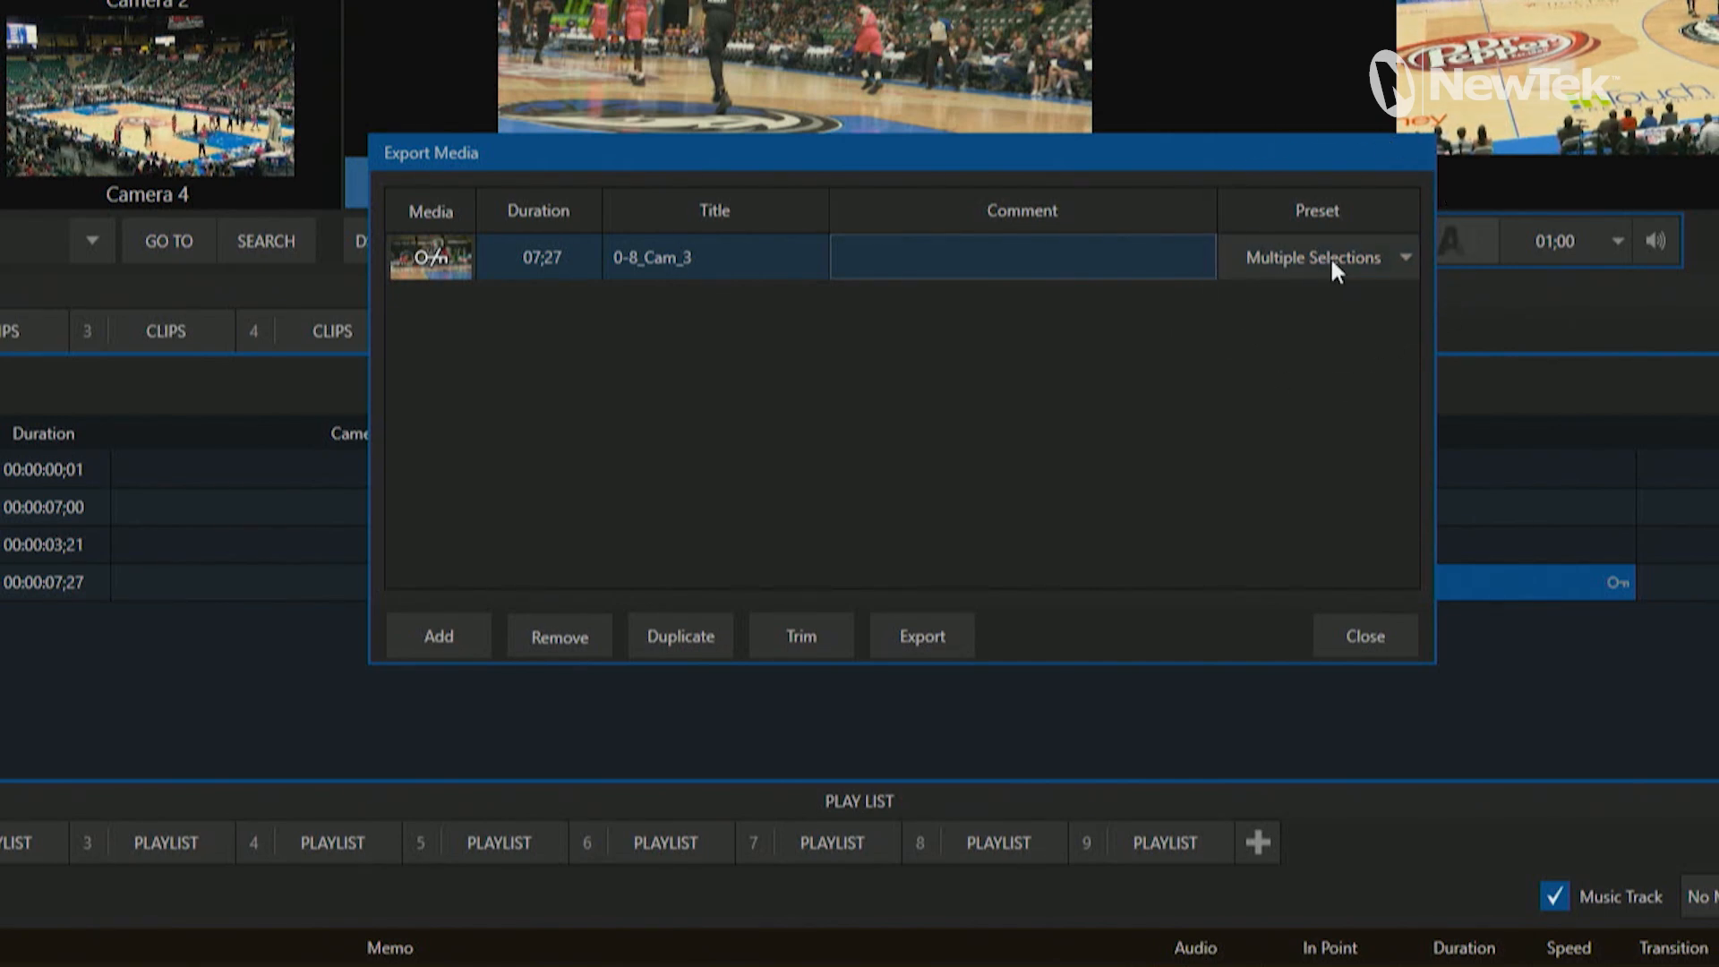
Step: Remove Facebook Preset from the 0-8_Cam_3 export item so only Transcode Preset is applied
left_click(1389, 255)
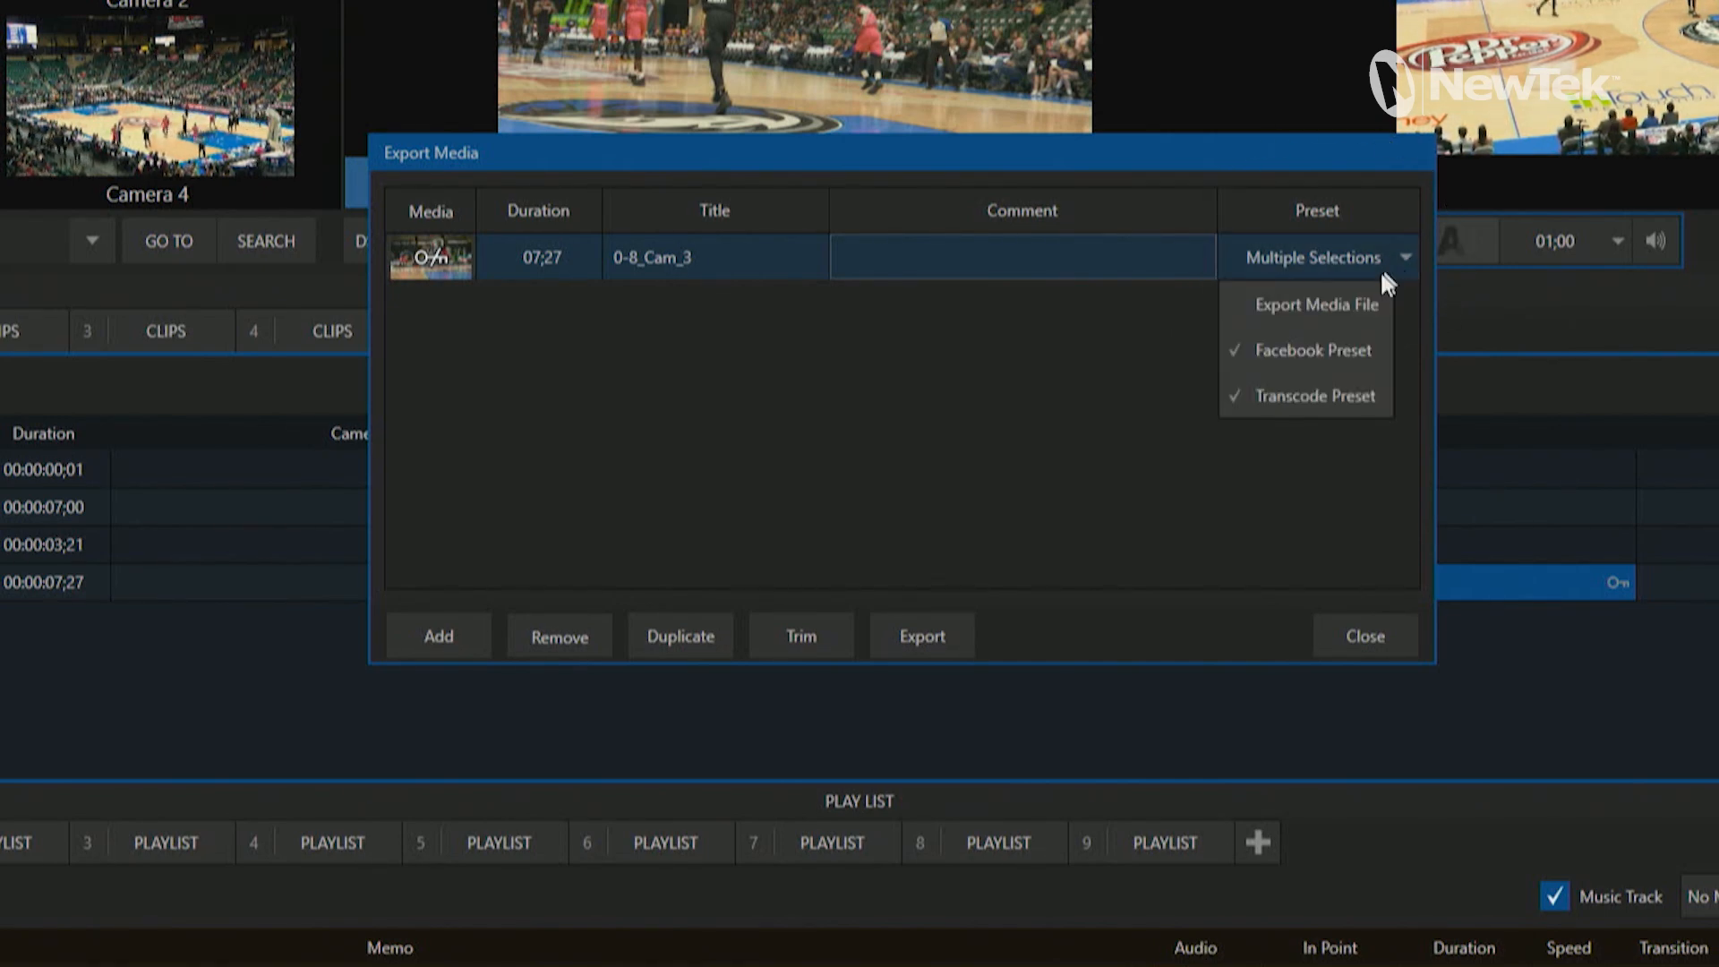
left_click(1239, 353)
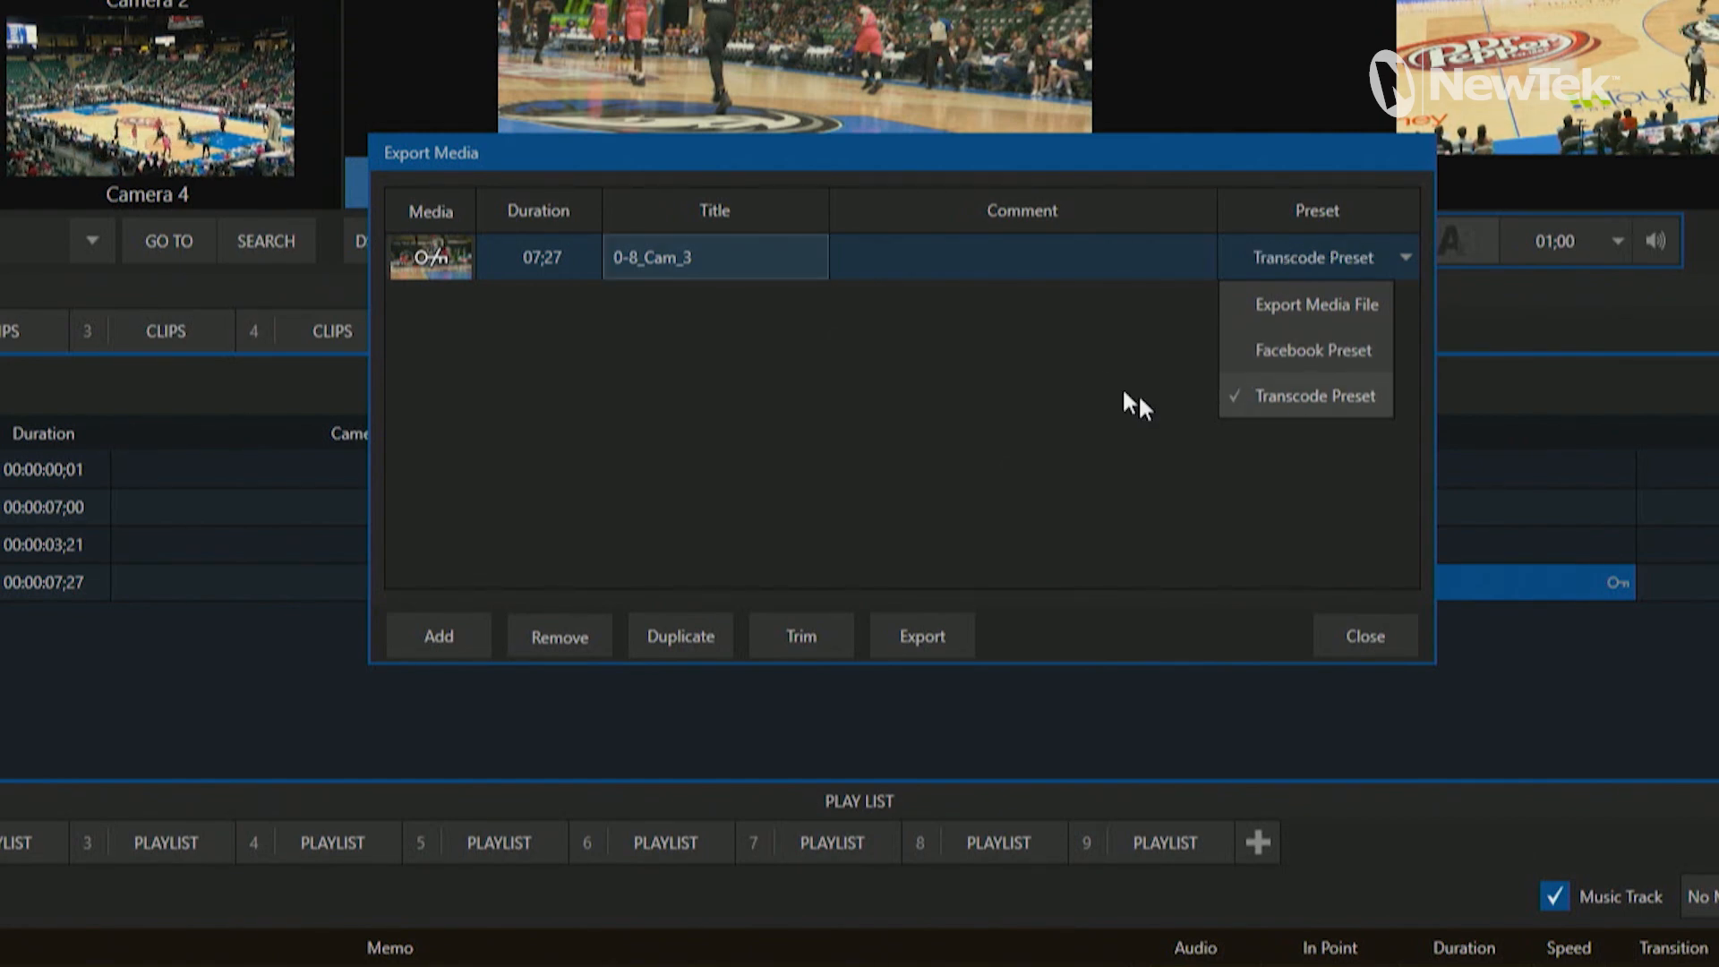
left_click(938, 354)
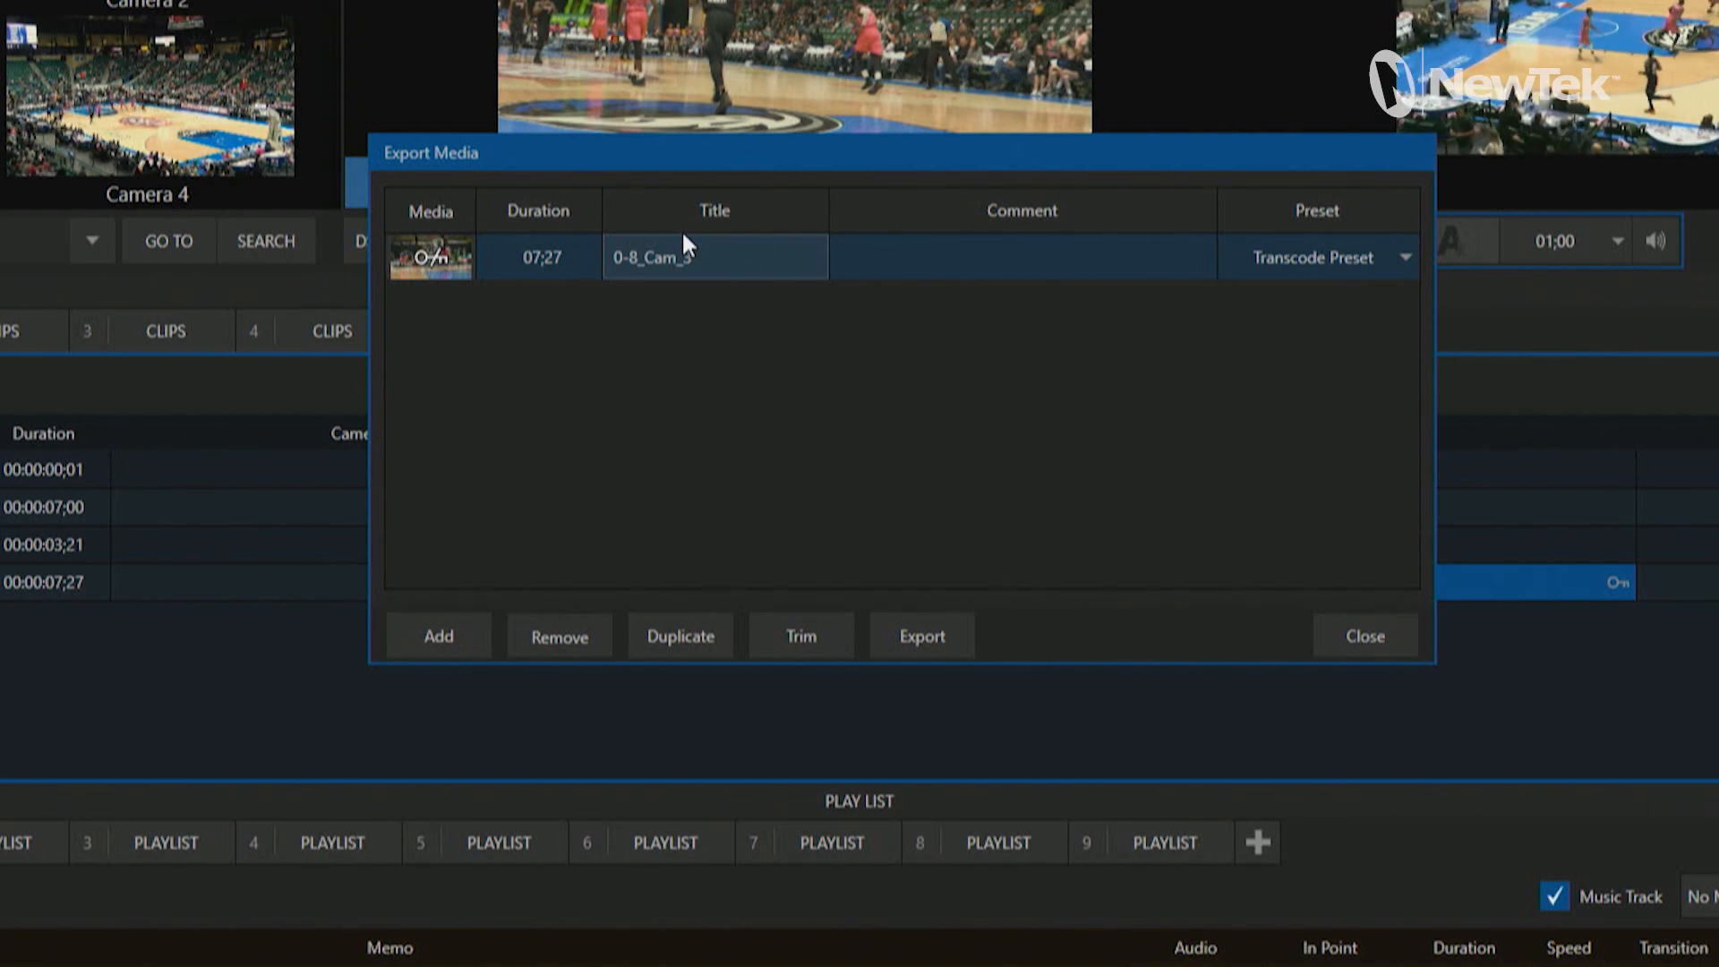
Step: Title the Camera 3 export item Break Away
left_click(712, 268)
type("K")
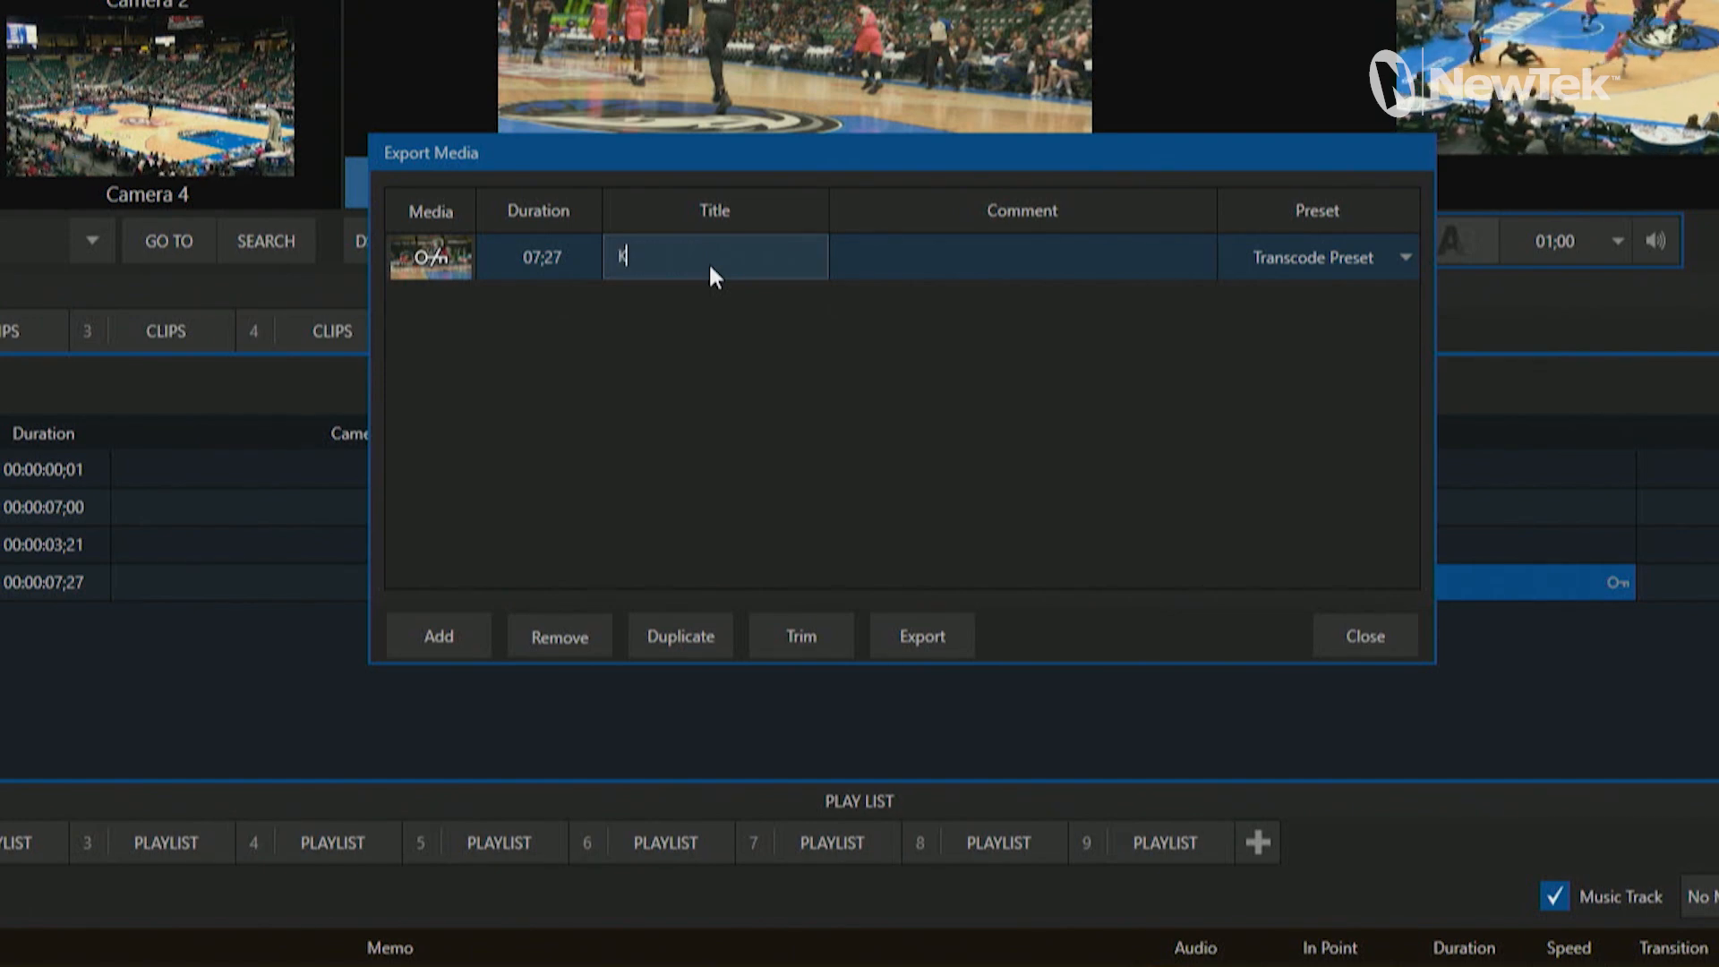
key("BackSpace")
type("Break")
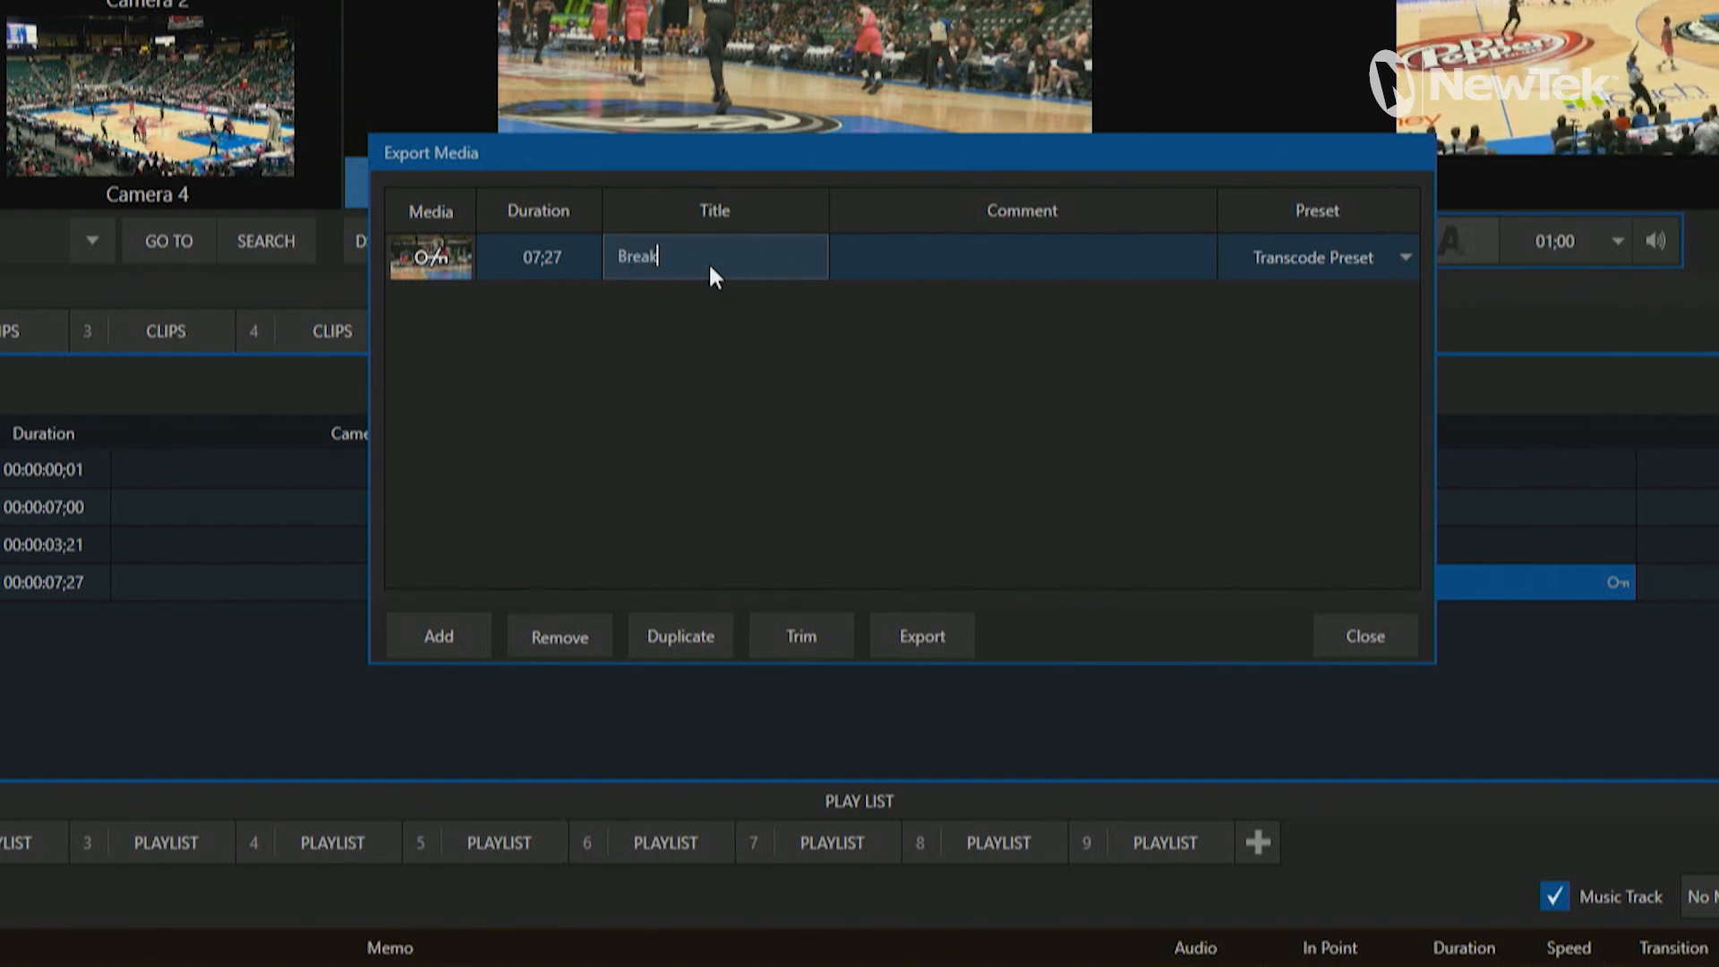
type(" Away")
key("Return")
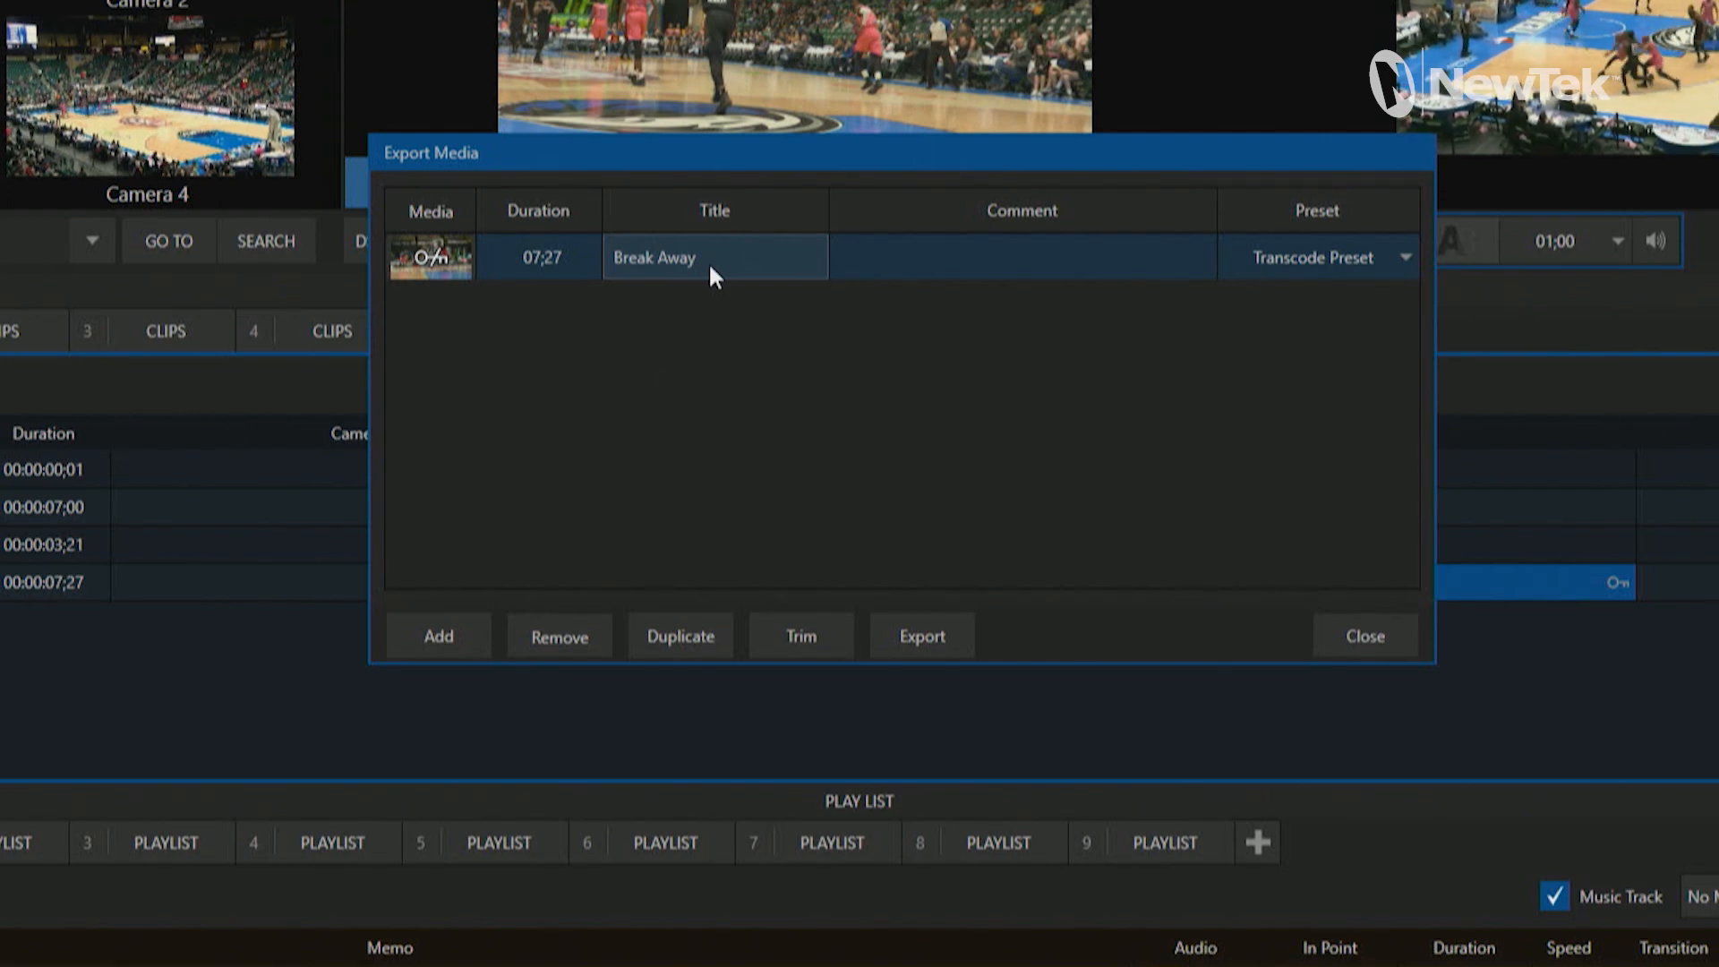
Step: Retitle the Camera 3 export item as Break Away No Keyframes and close the Export Media window
mouse_move(439, 281)
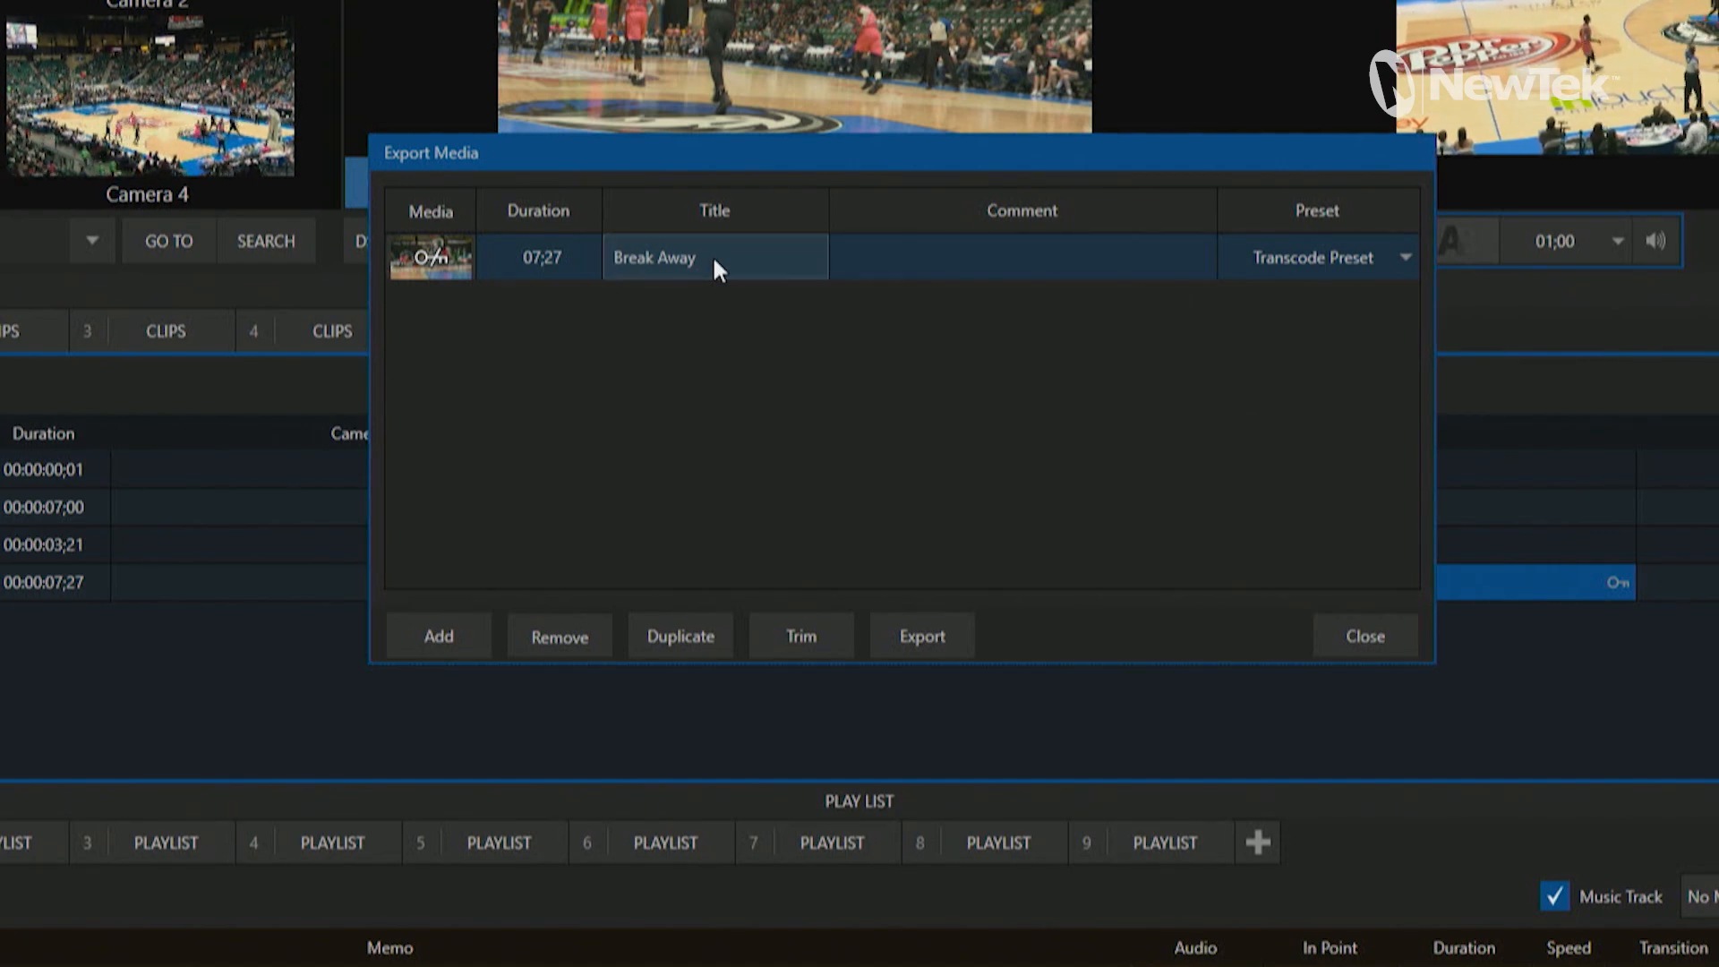
type("Brreea")
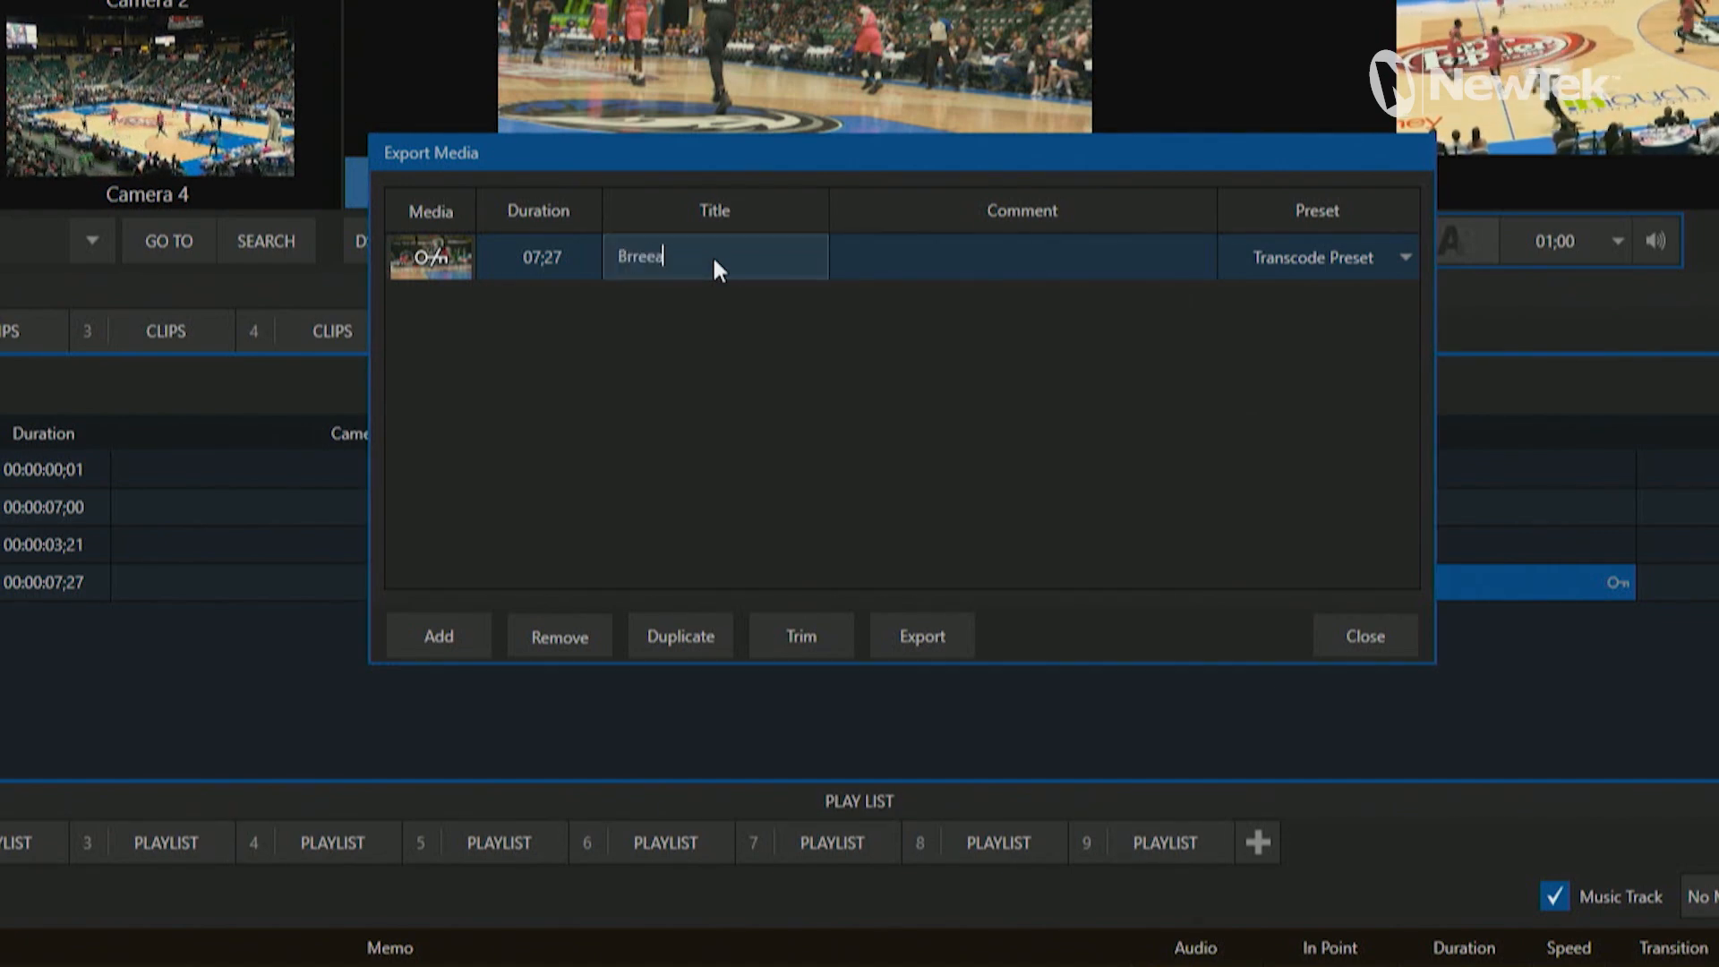
key("BackSpace")
key("BackSpace")
key("BackSpace")
key("BackSpace")
key("BackSpace")
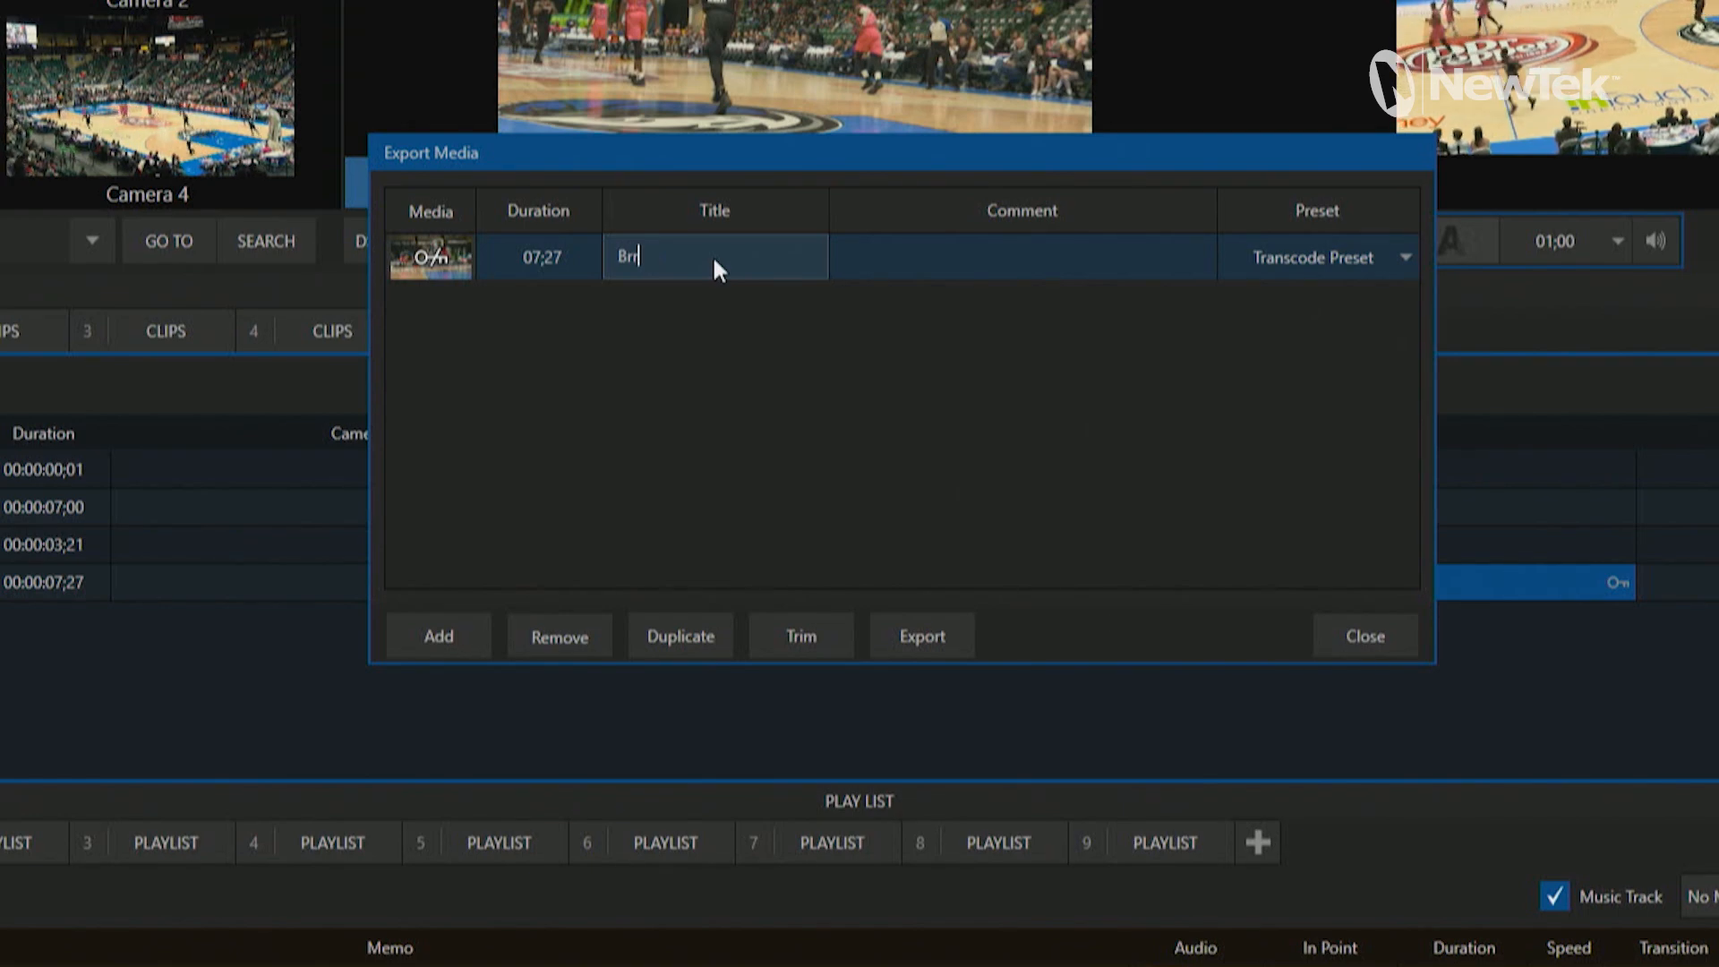
type("eak")
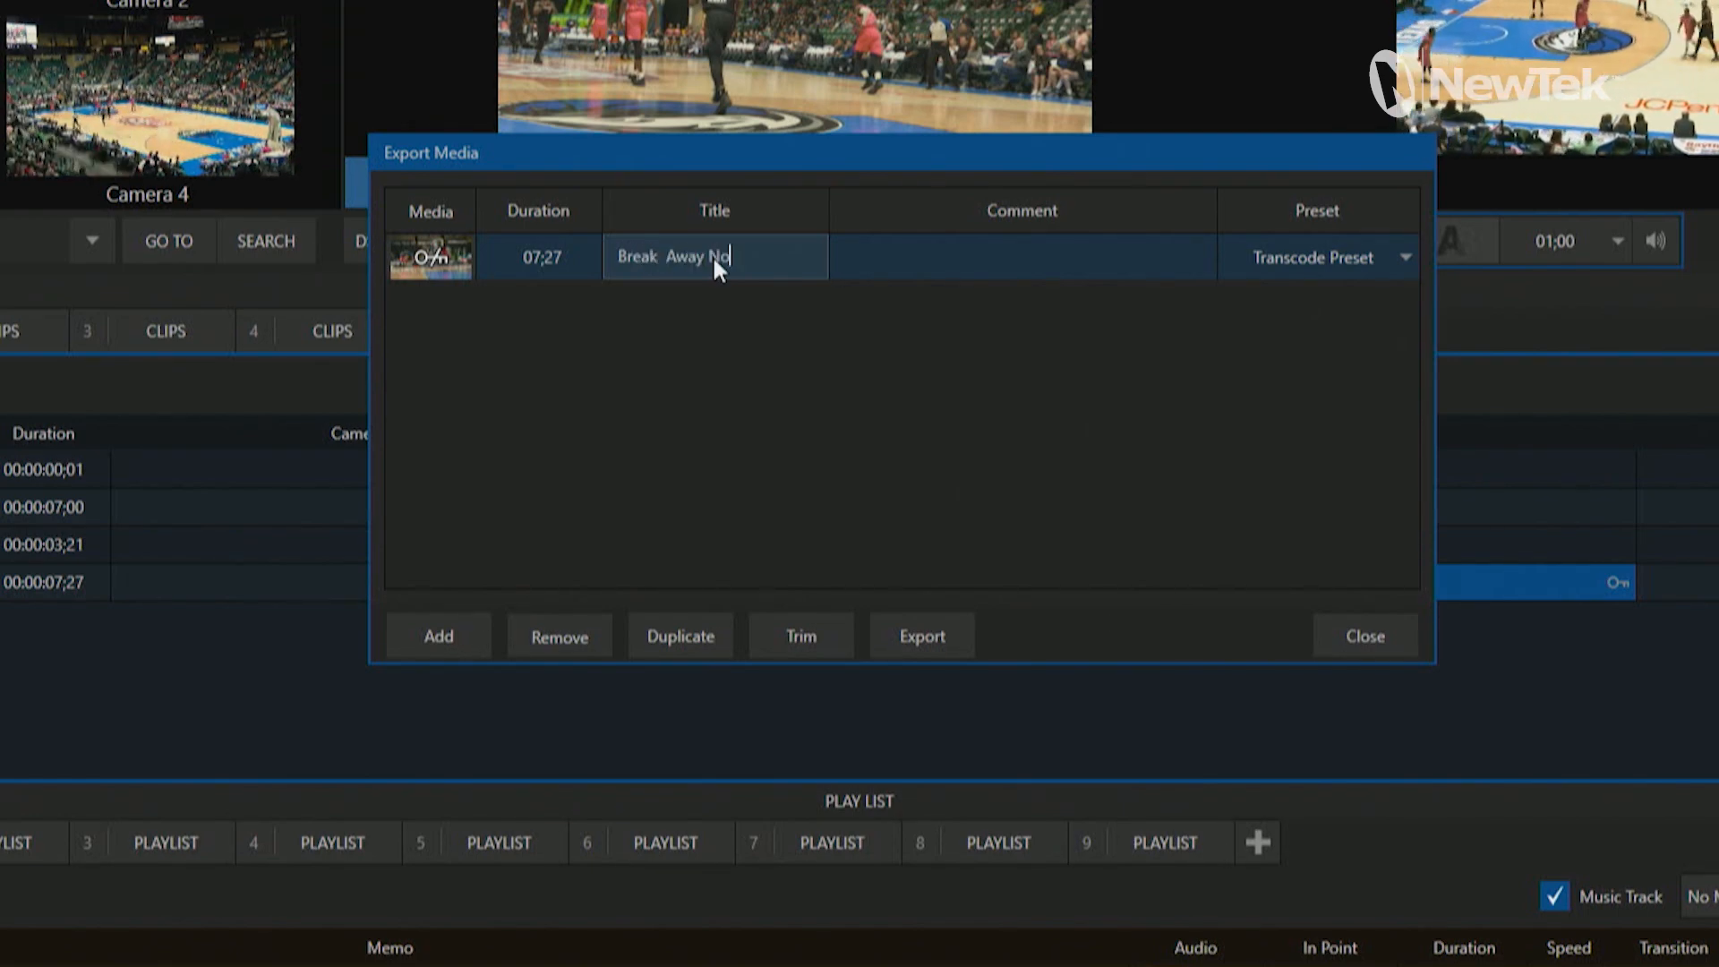
type("Away No Keyfra")
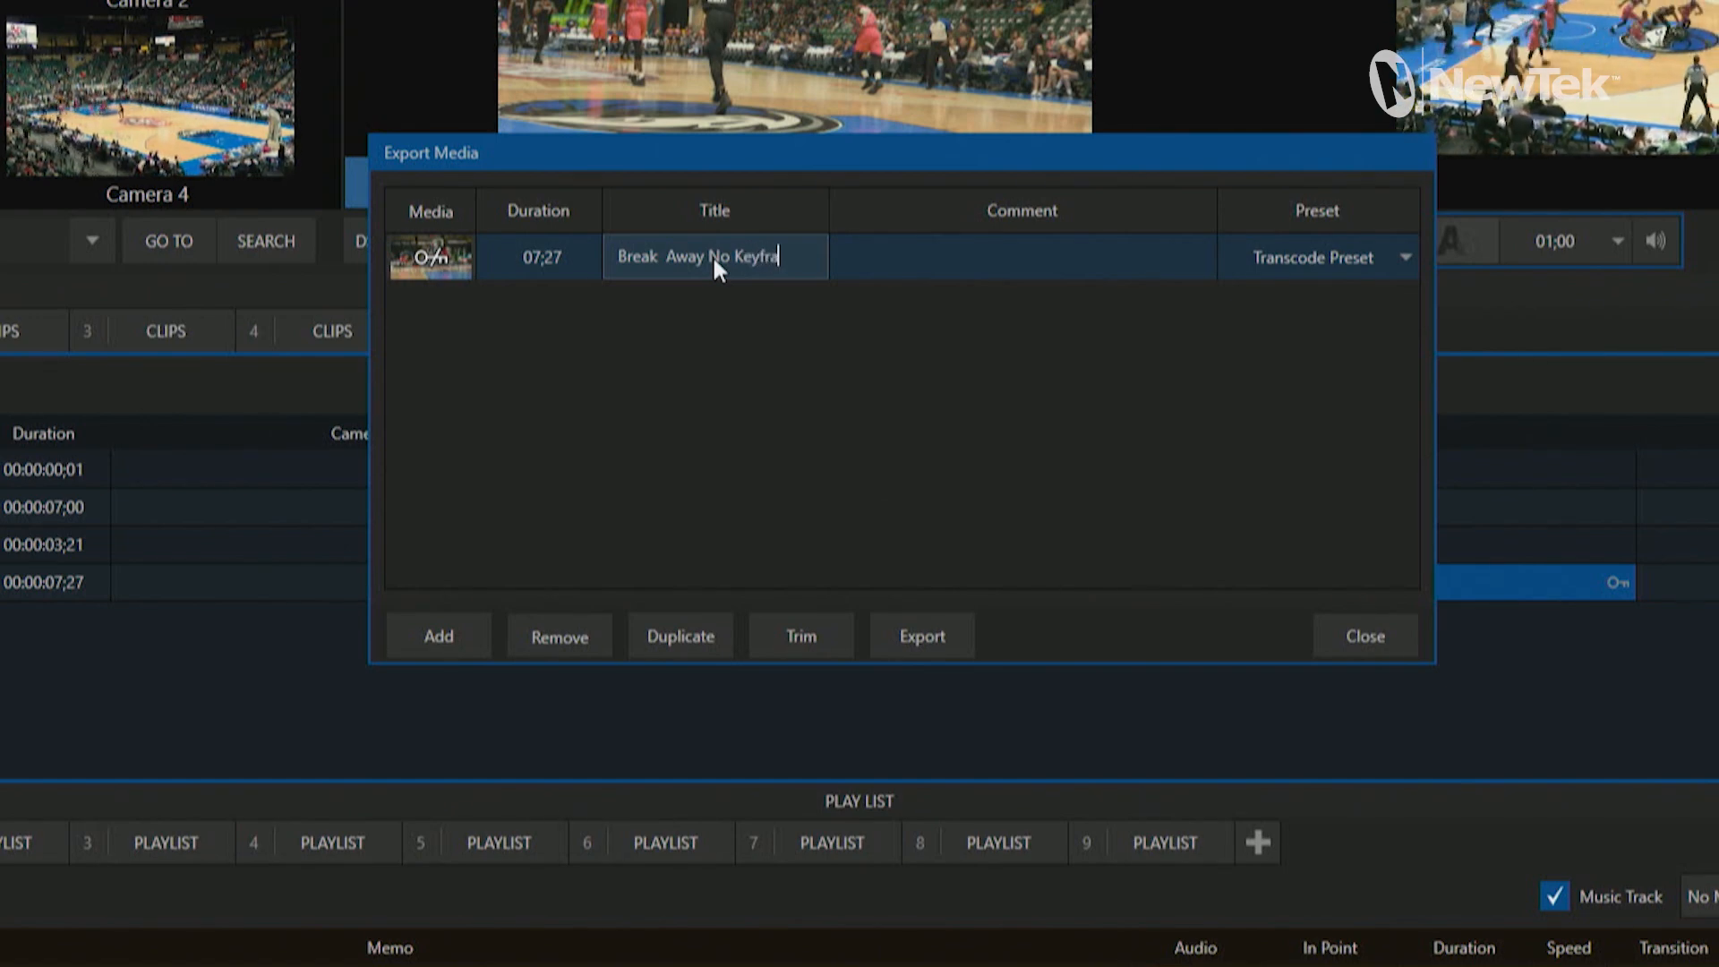
type("mes")
key("Return")
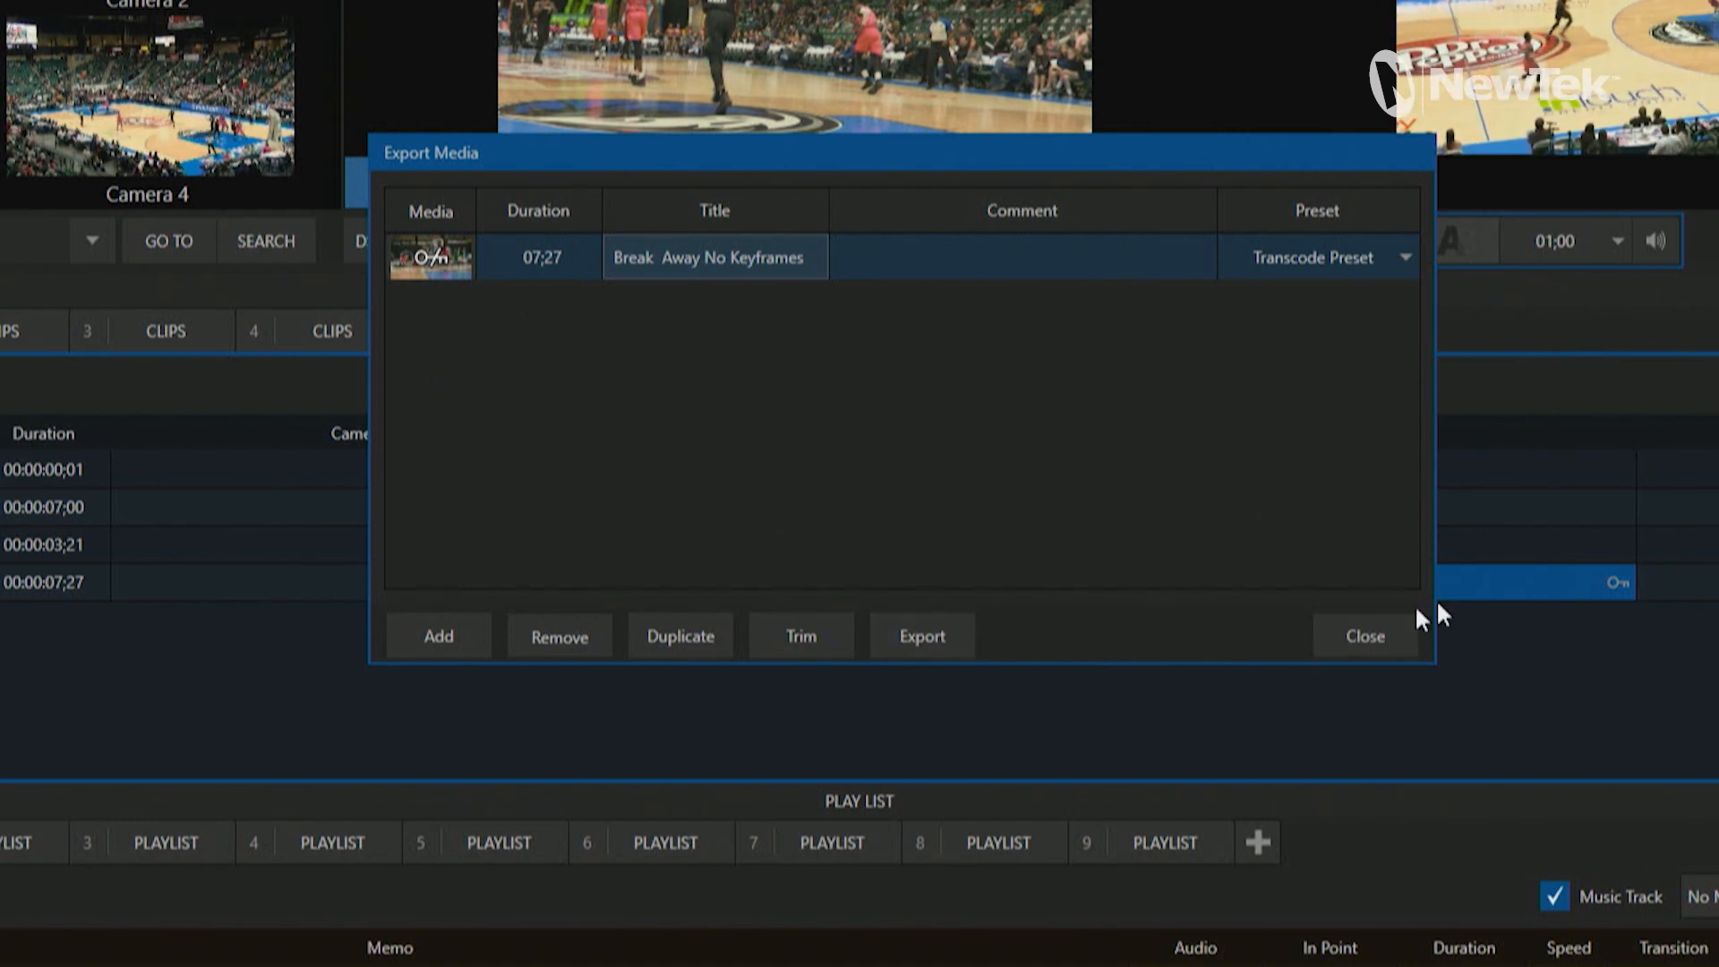
left_click(1372, 636)
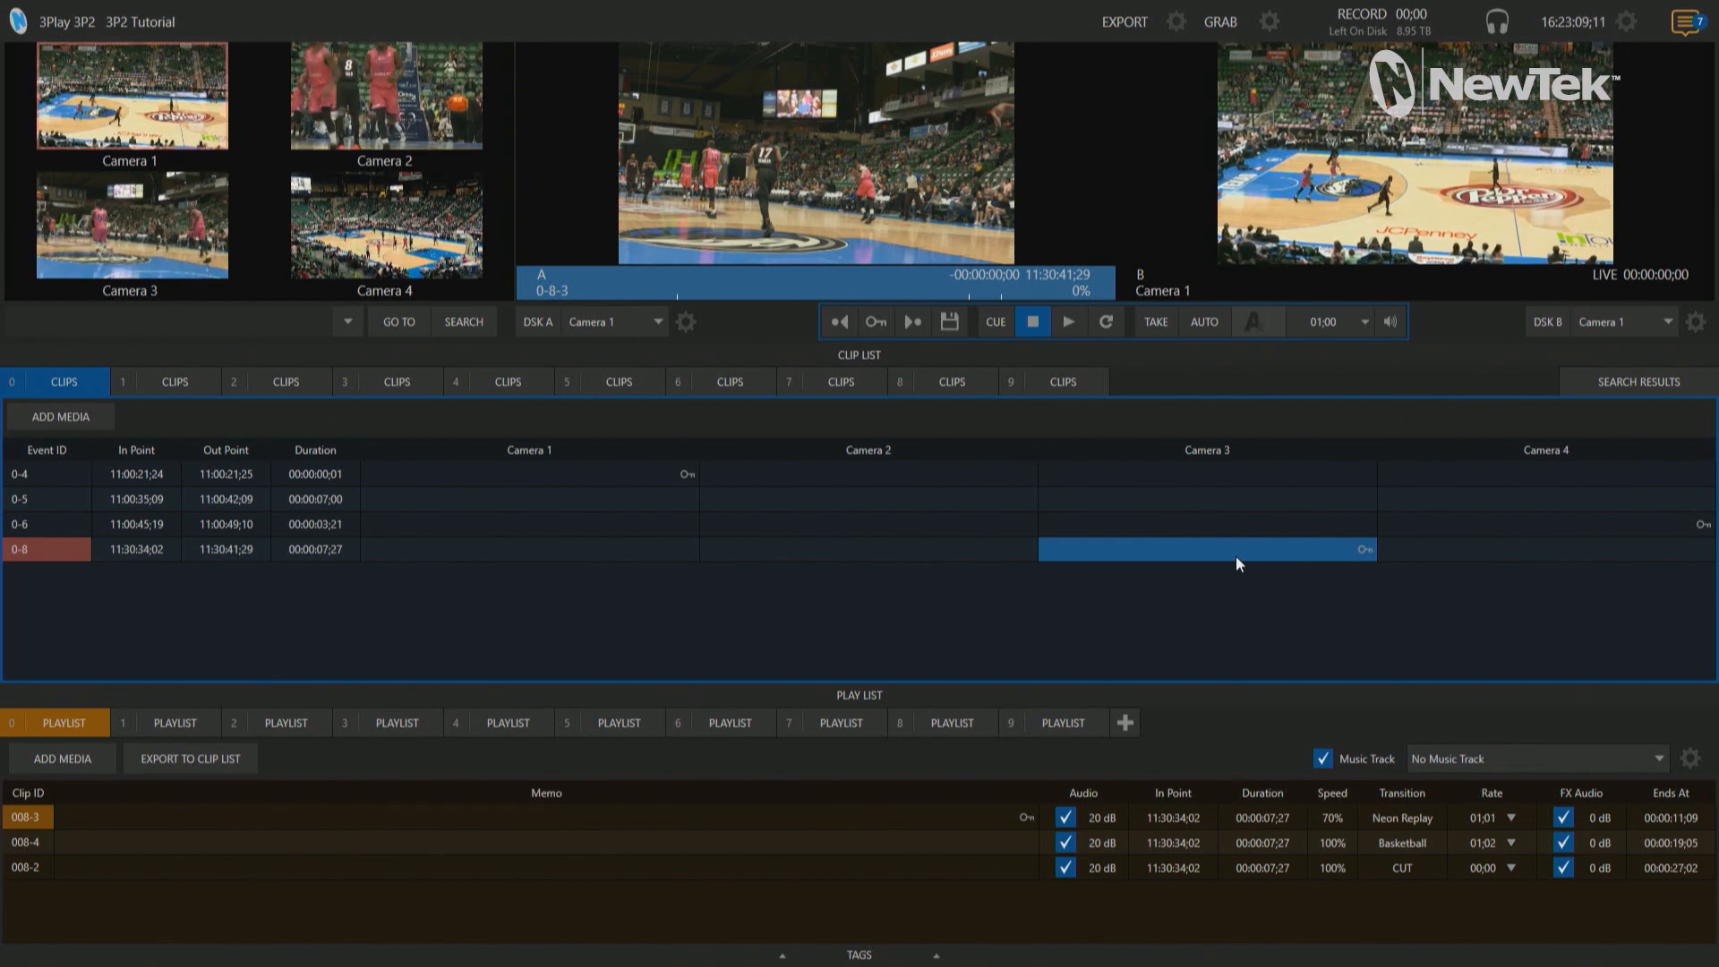
Step: Add the Camera 3 angle of event 0-8 to playlist 1 and play it there
key("ctrl")
left_click(166, 721)
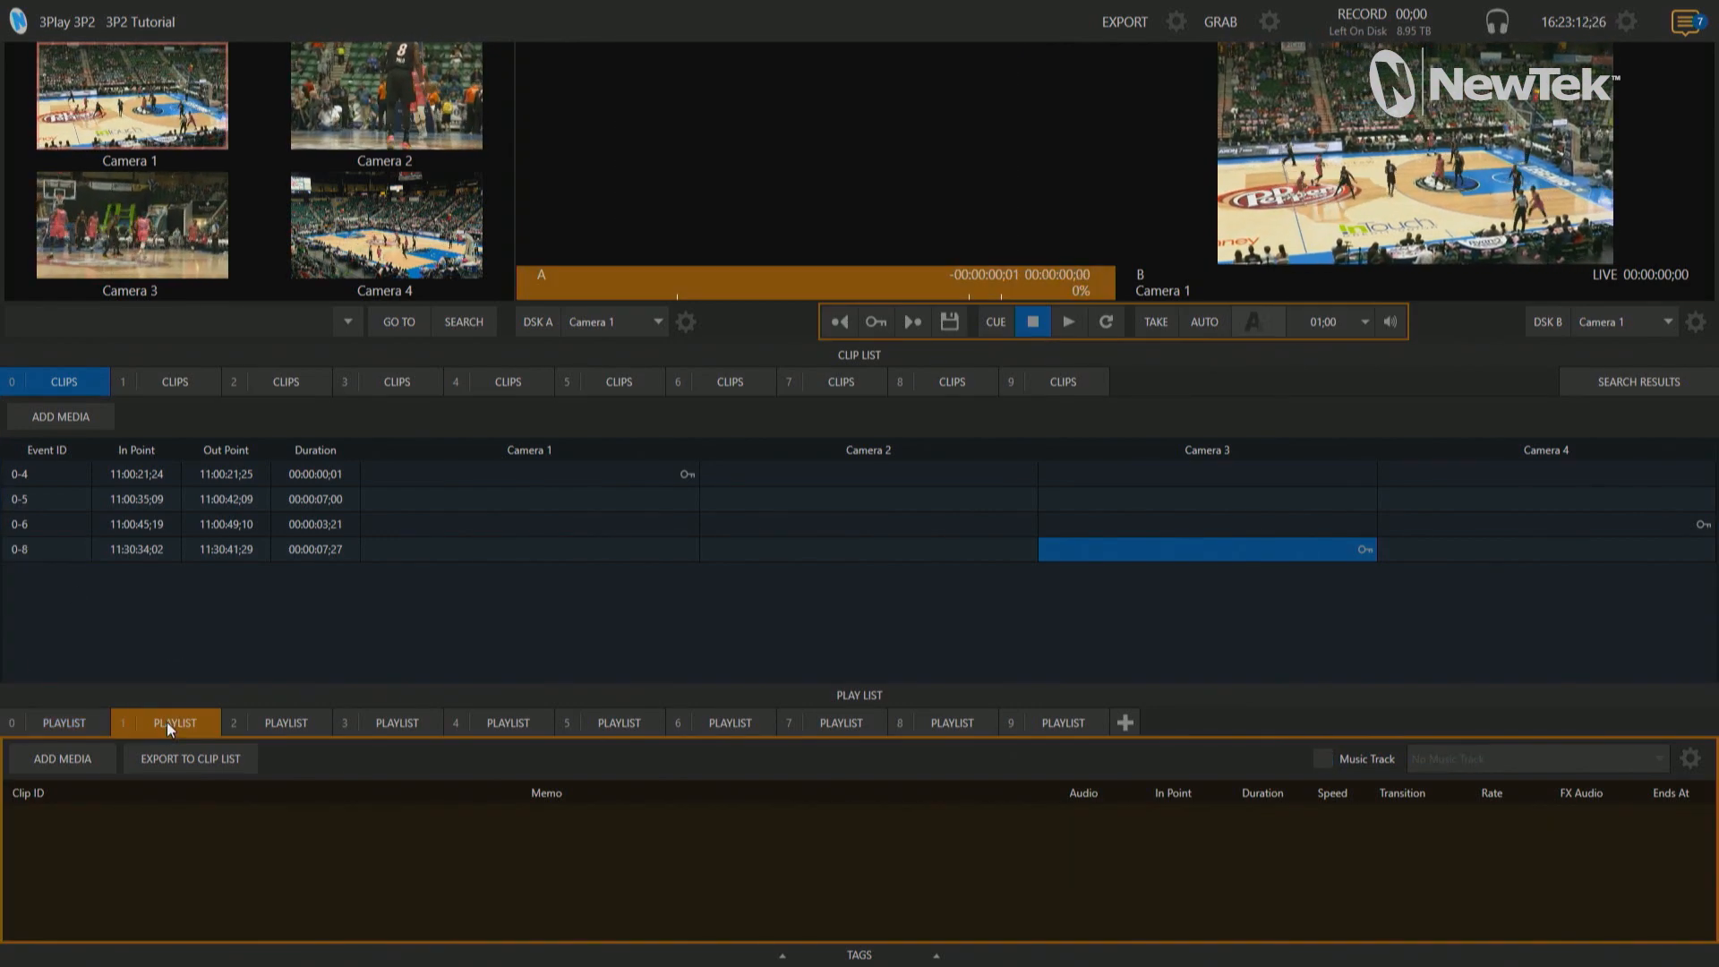
left_click(1238, 547)
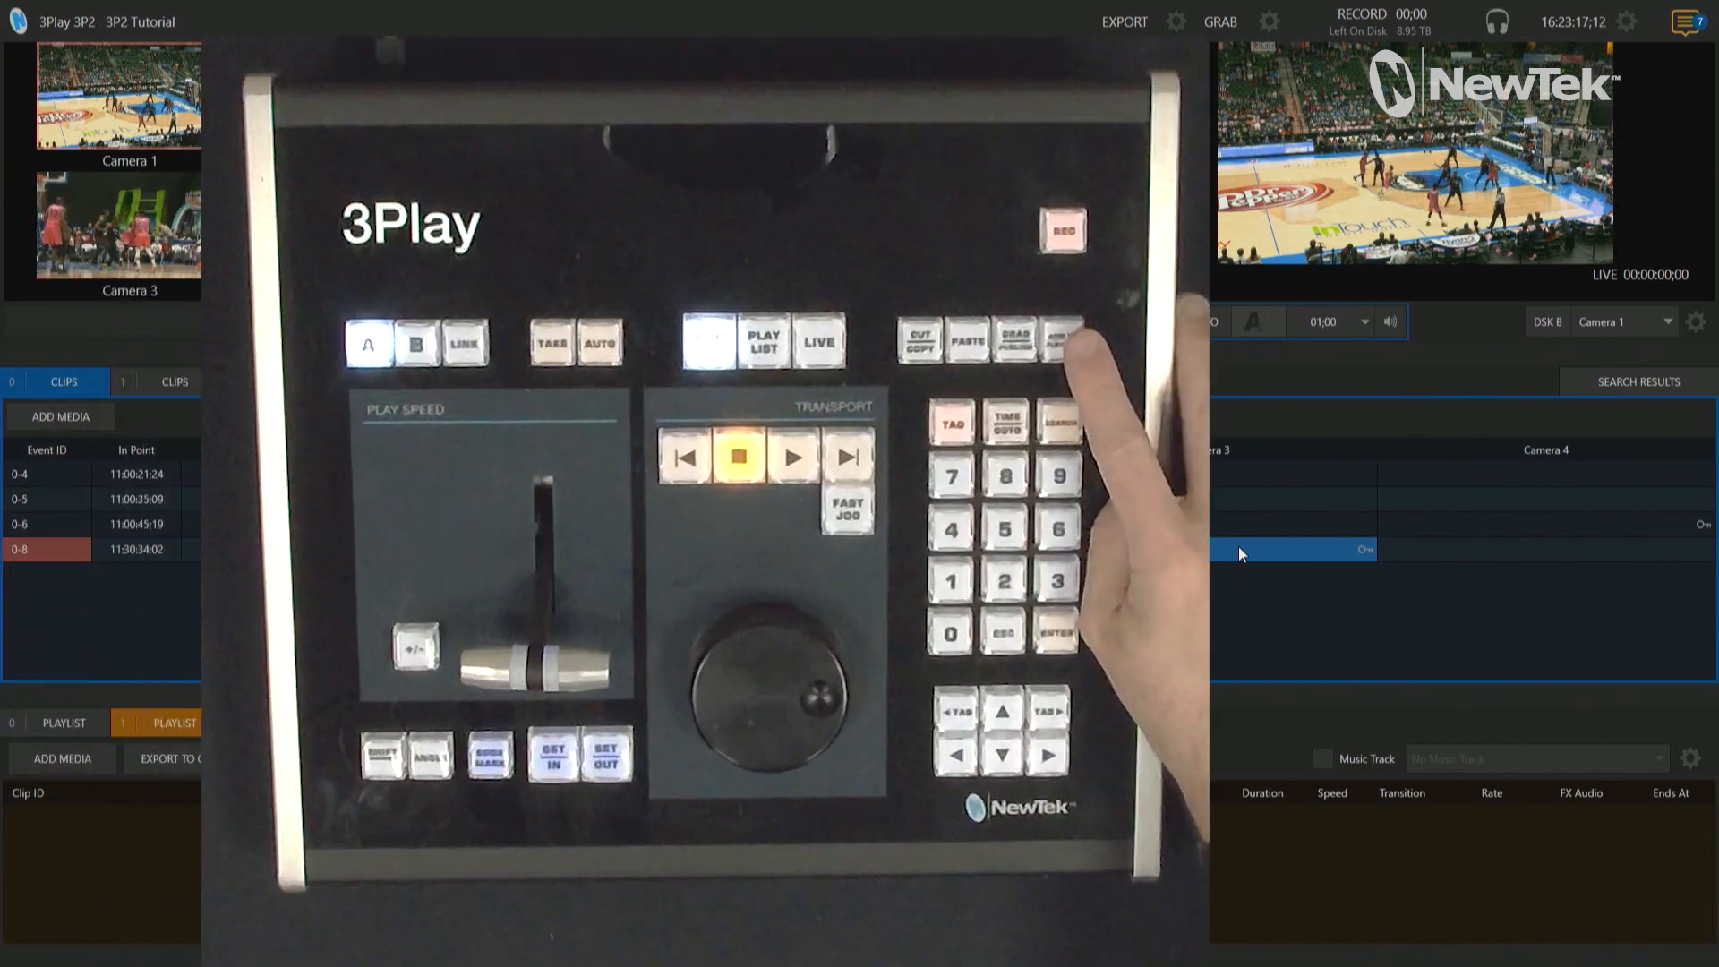
key("Insert")
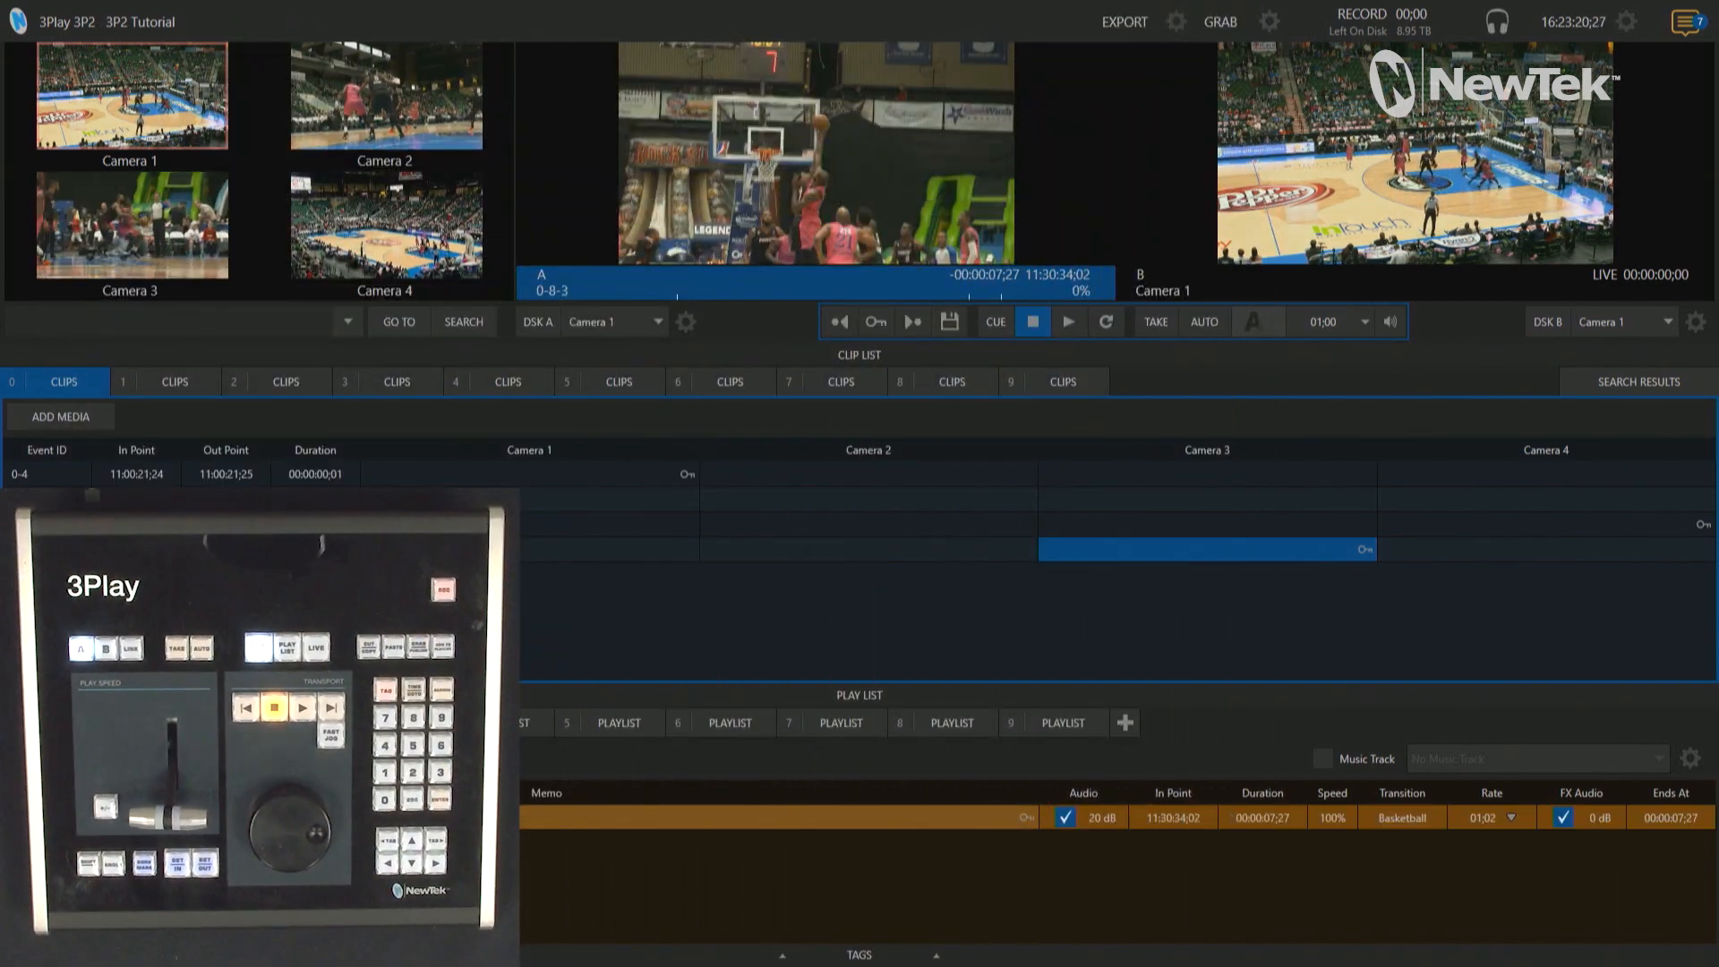
left_click(779, 818)
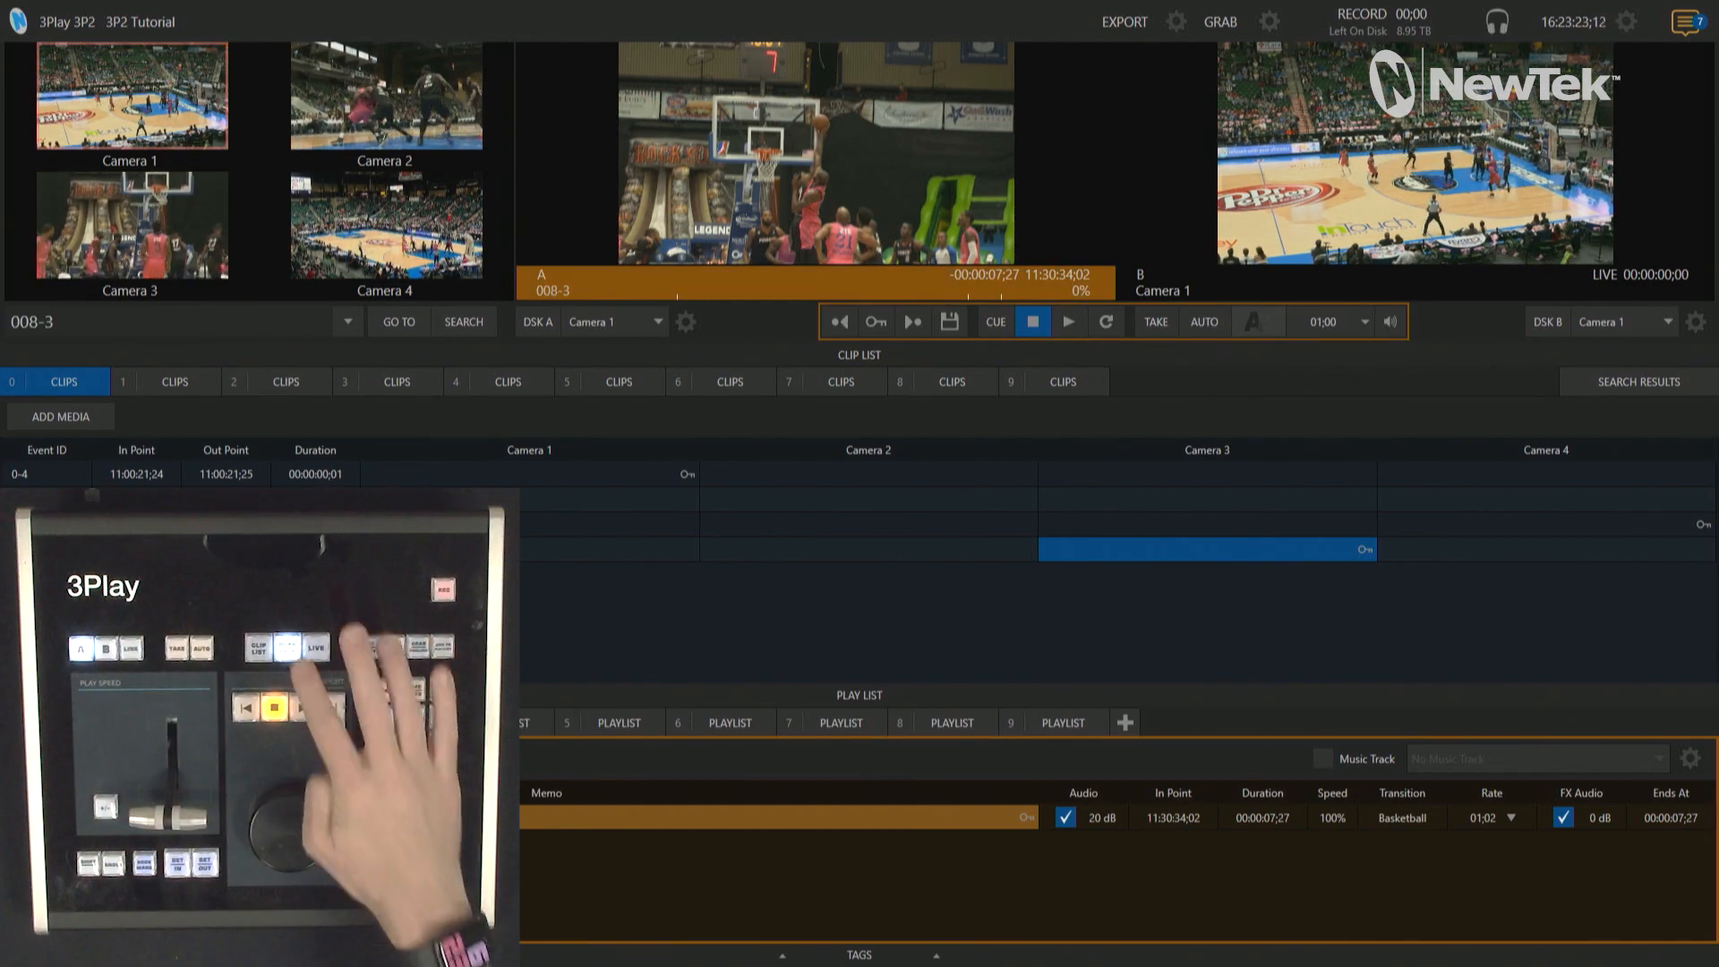
key("space")
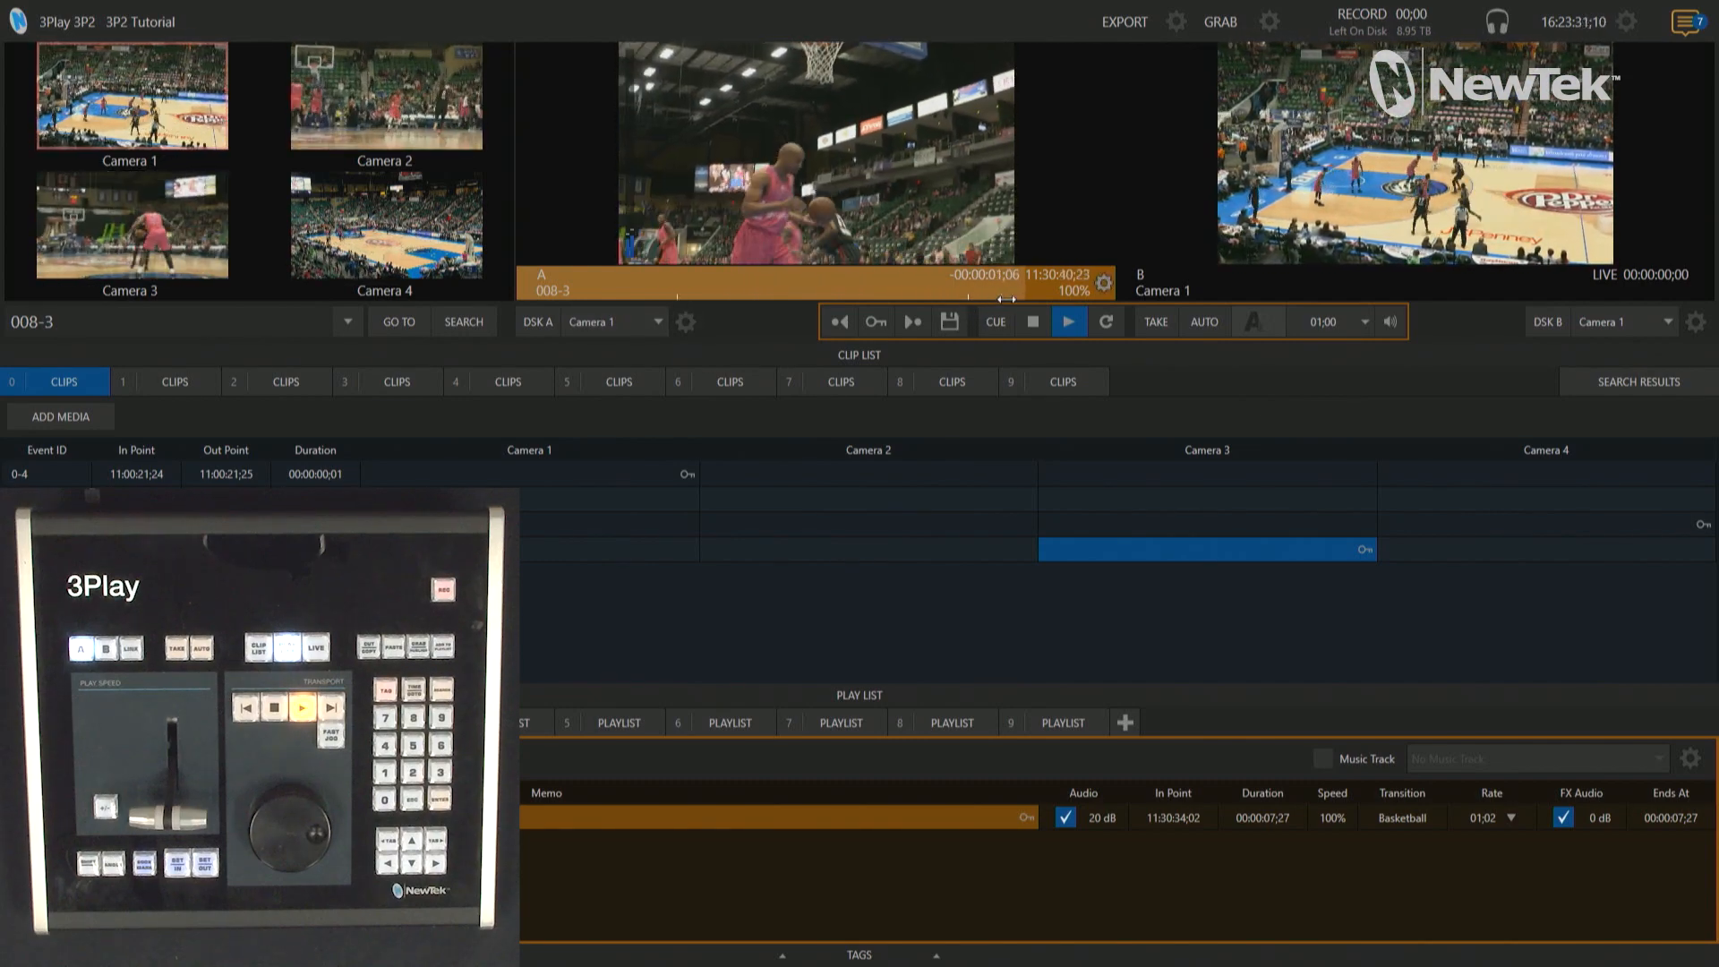
Step: Set the 008-3 playlist entry's speed to 50% and export playlist 1 to the clip list
left_click(1333, 818)
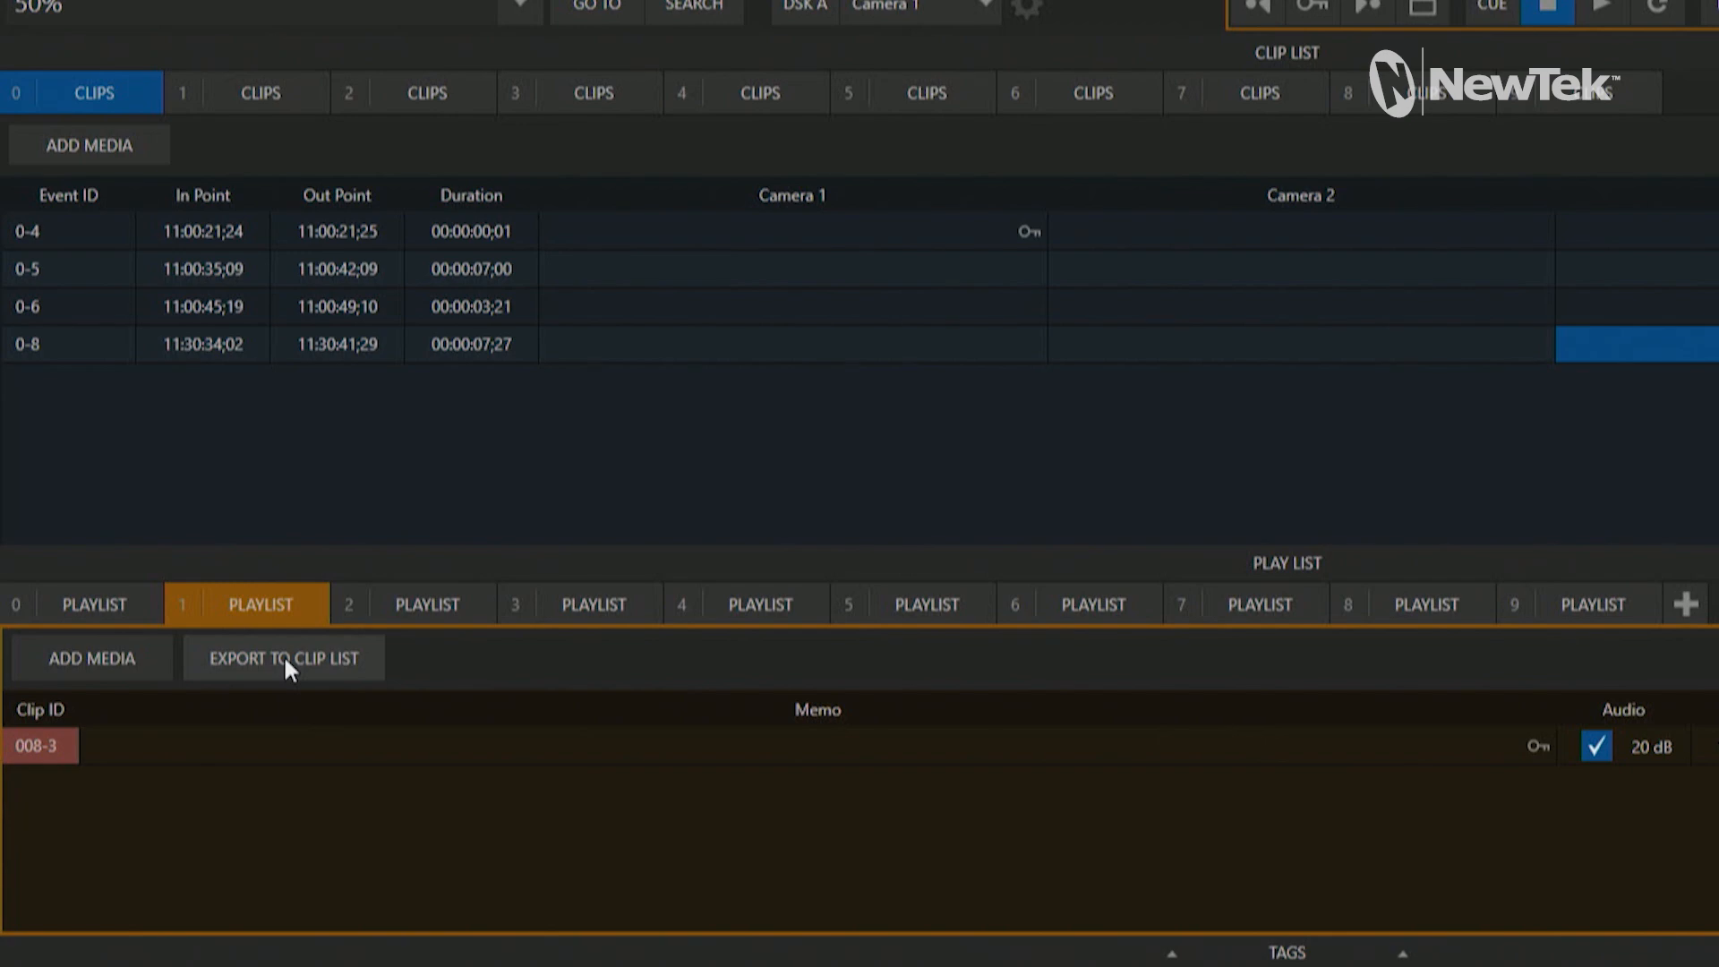
left_click(285, 659)
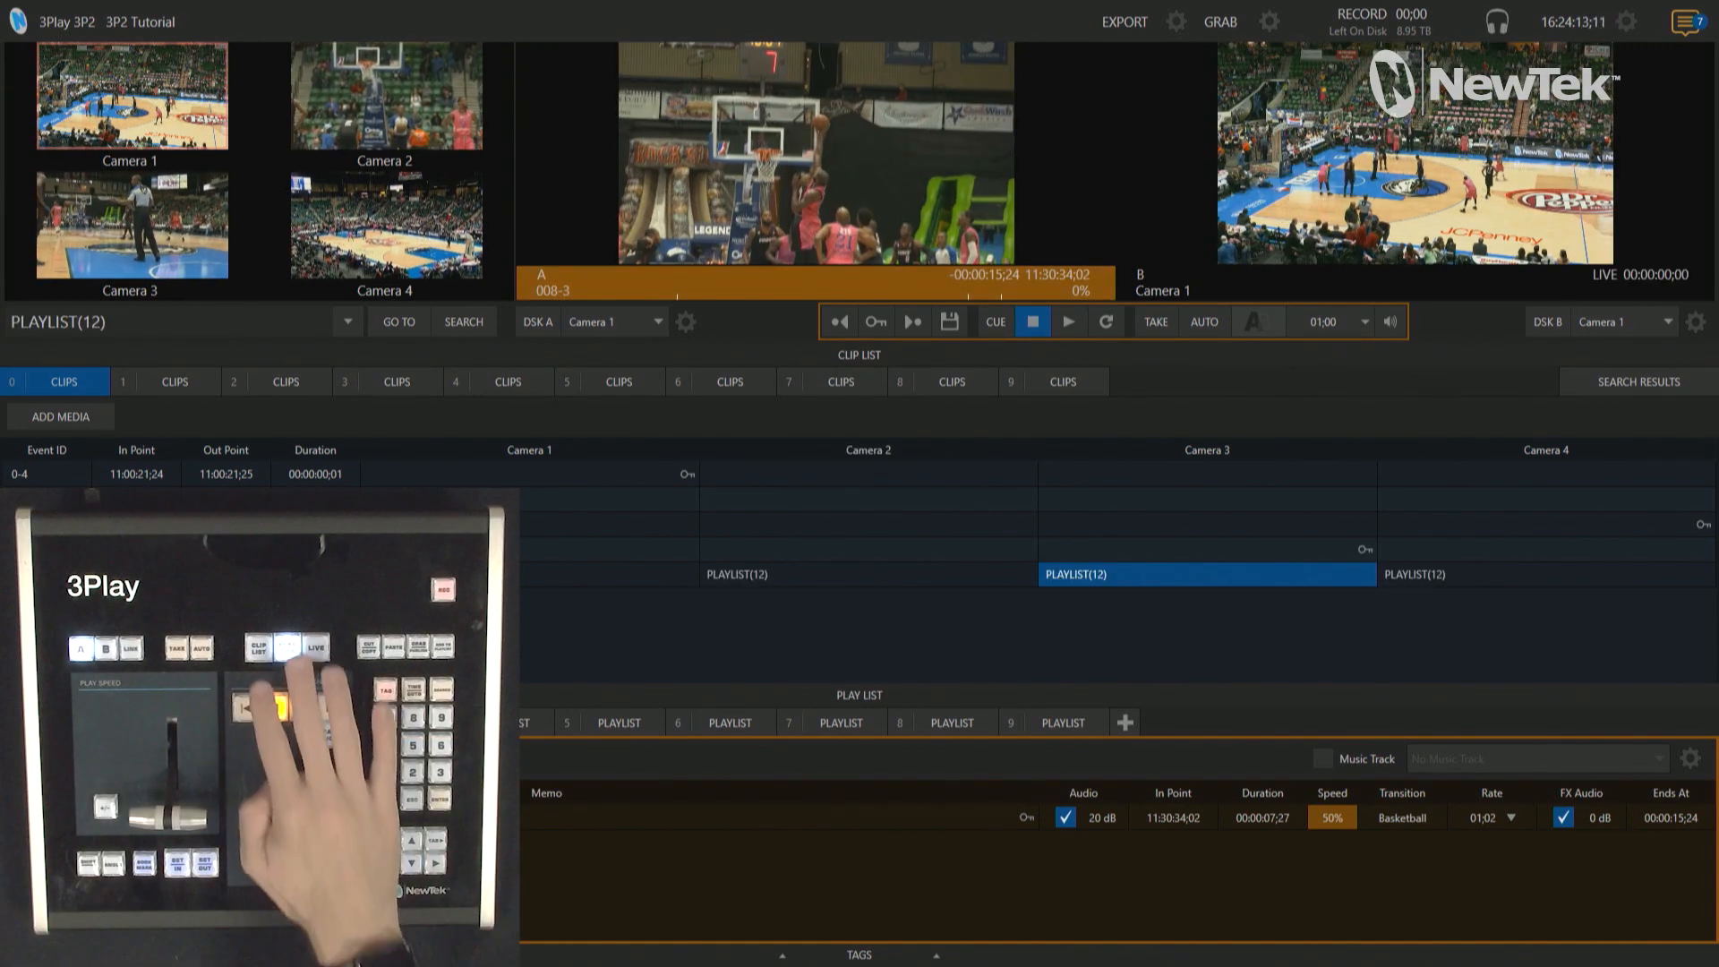
Step: Compare the camera angles of the exported playlist clip 0-9 with those of event 0-8, finishing on the playlist clip's Camera 3 angle
key("Tab")
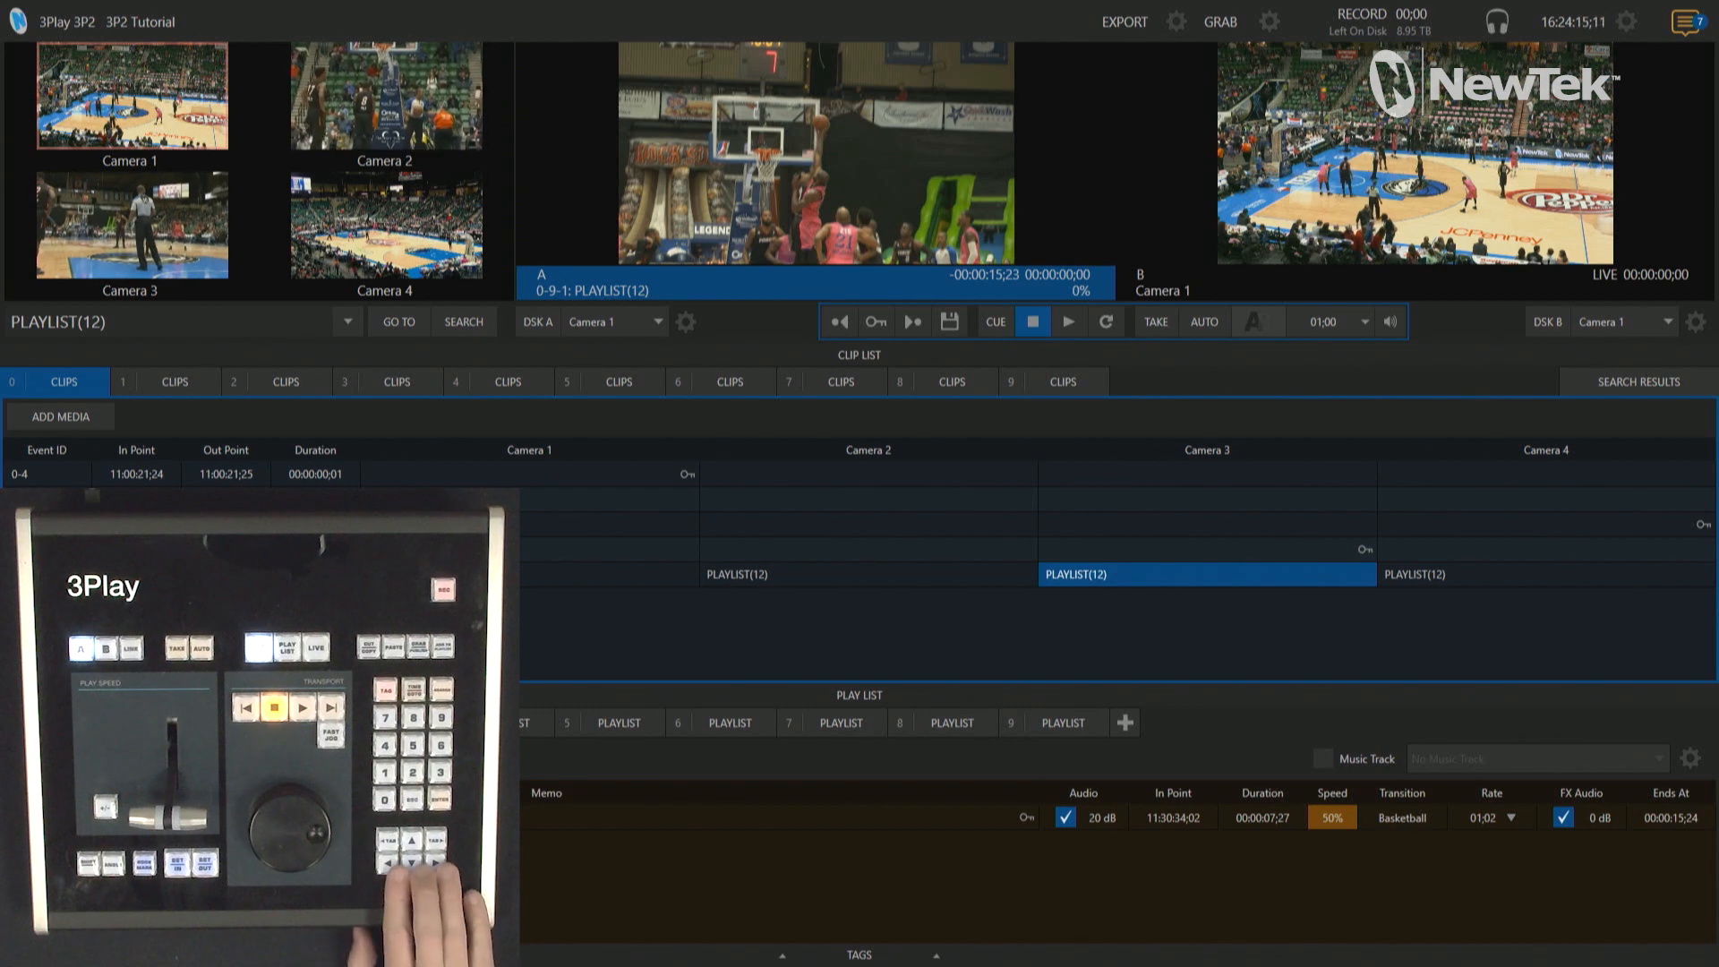
key("Left")
key("Left")
key("Right")
key("Right")
key("Right")
key("Left")
key("Left")
key("Left")
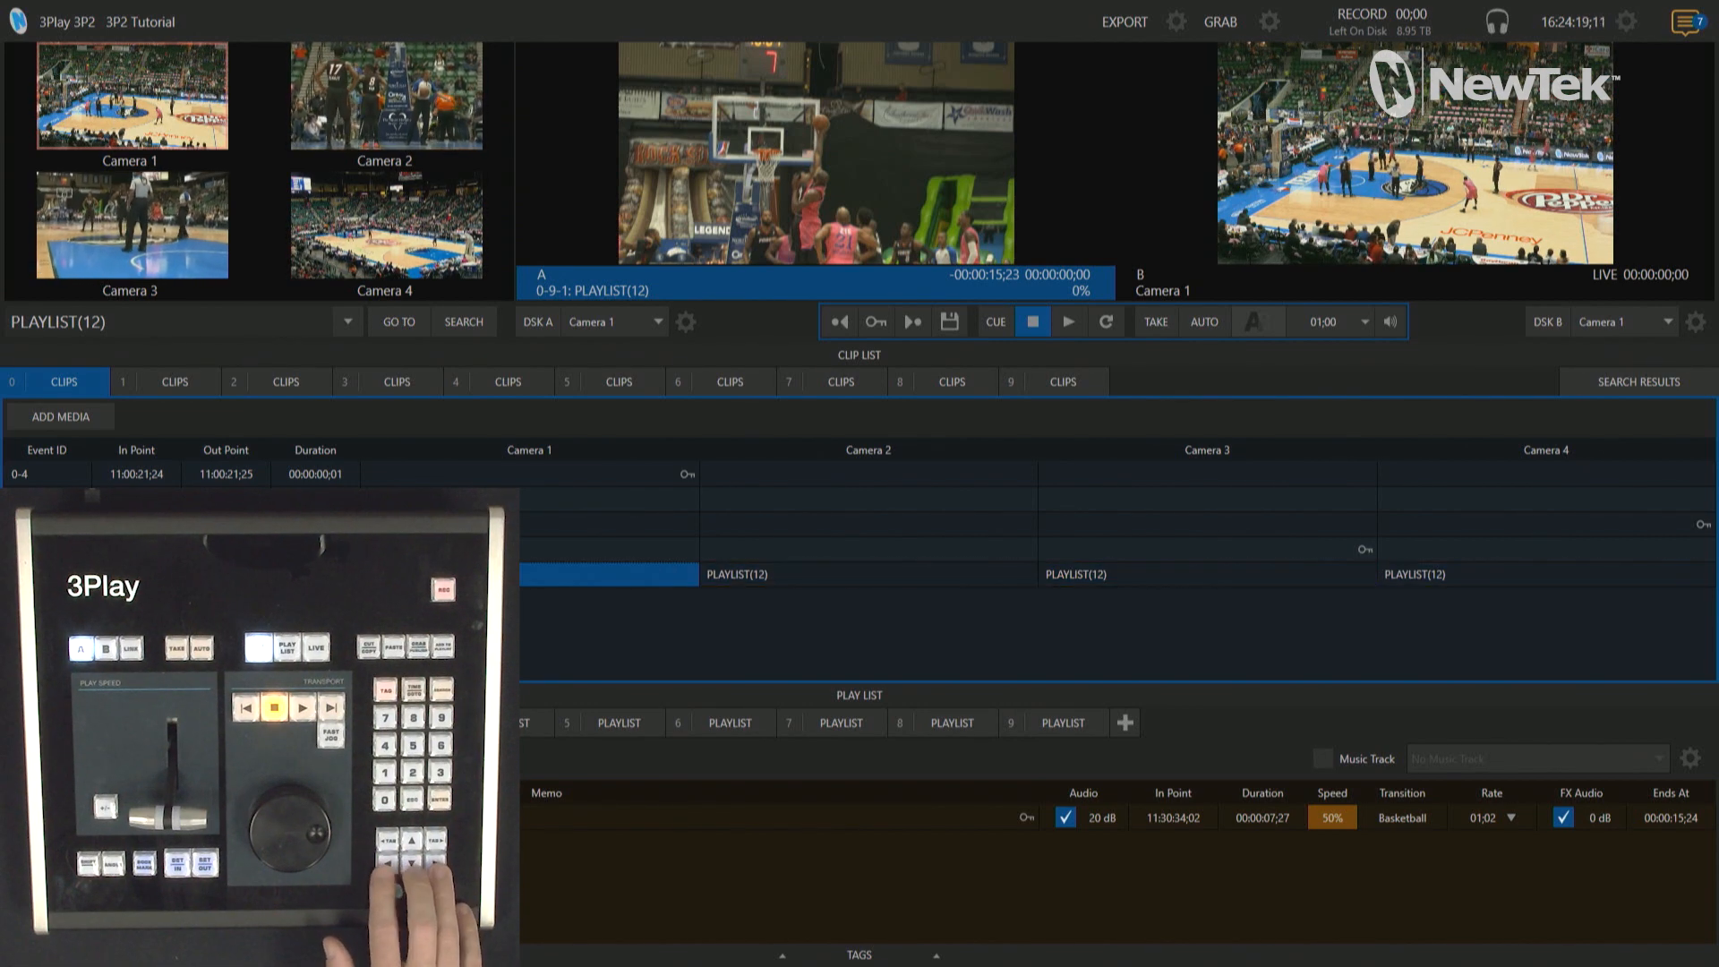
key("Right")
key("Right")
key("Right")
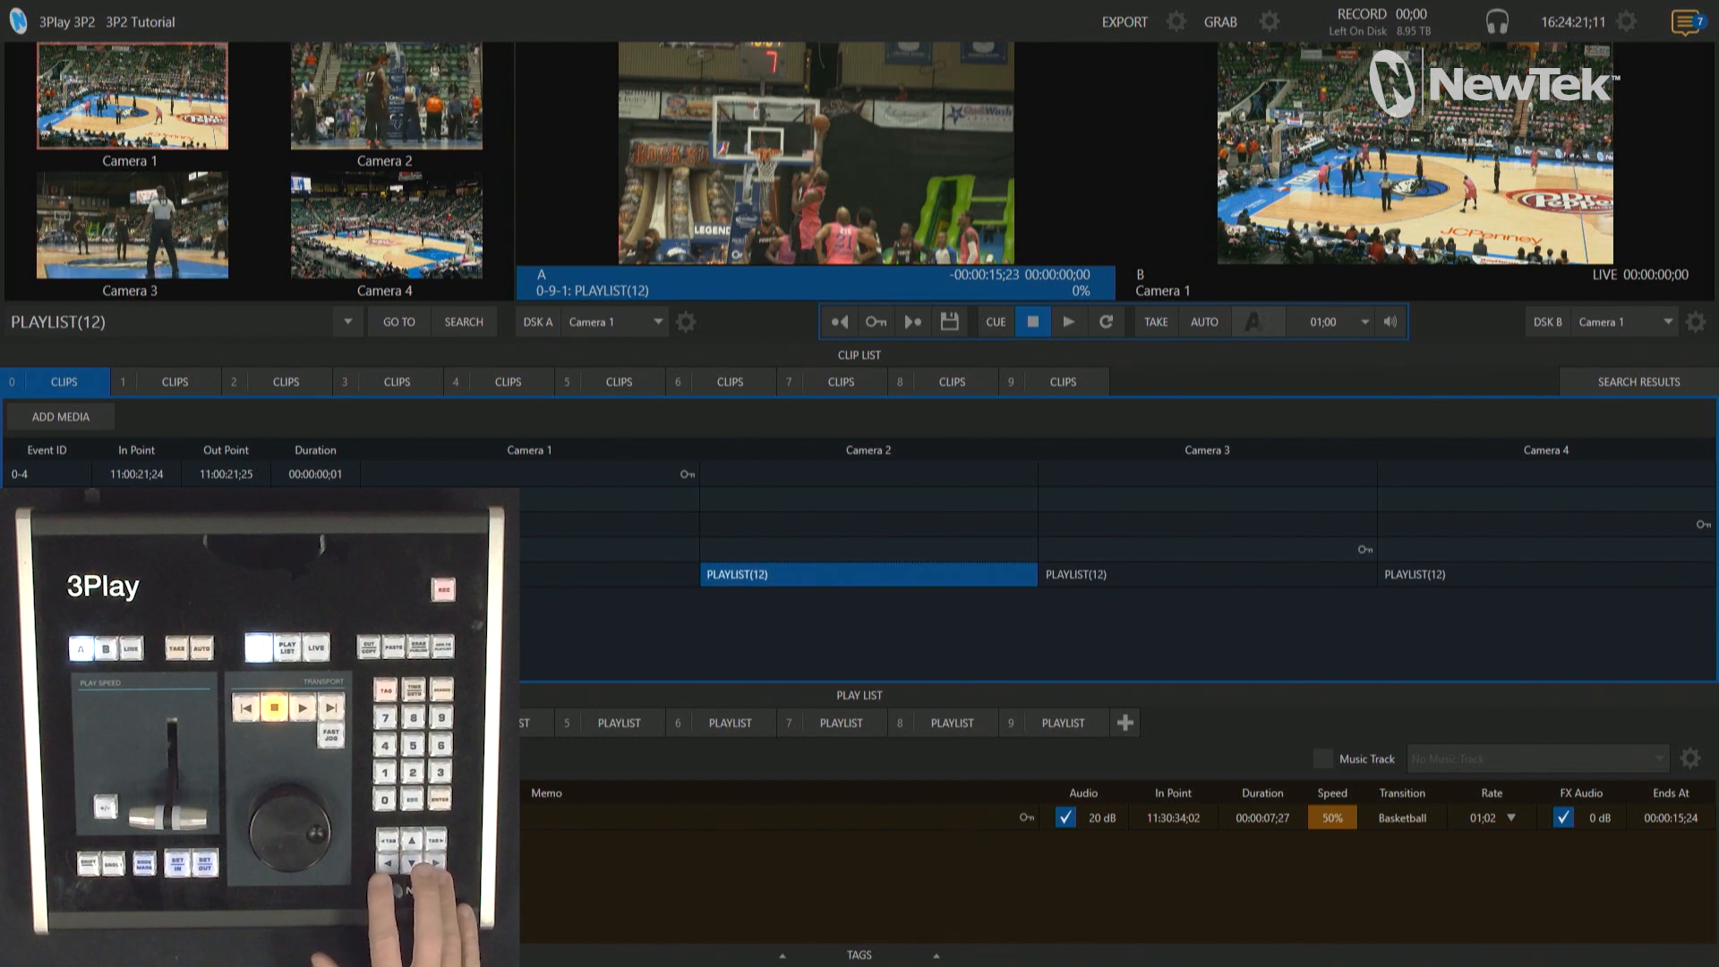
key("Left")
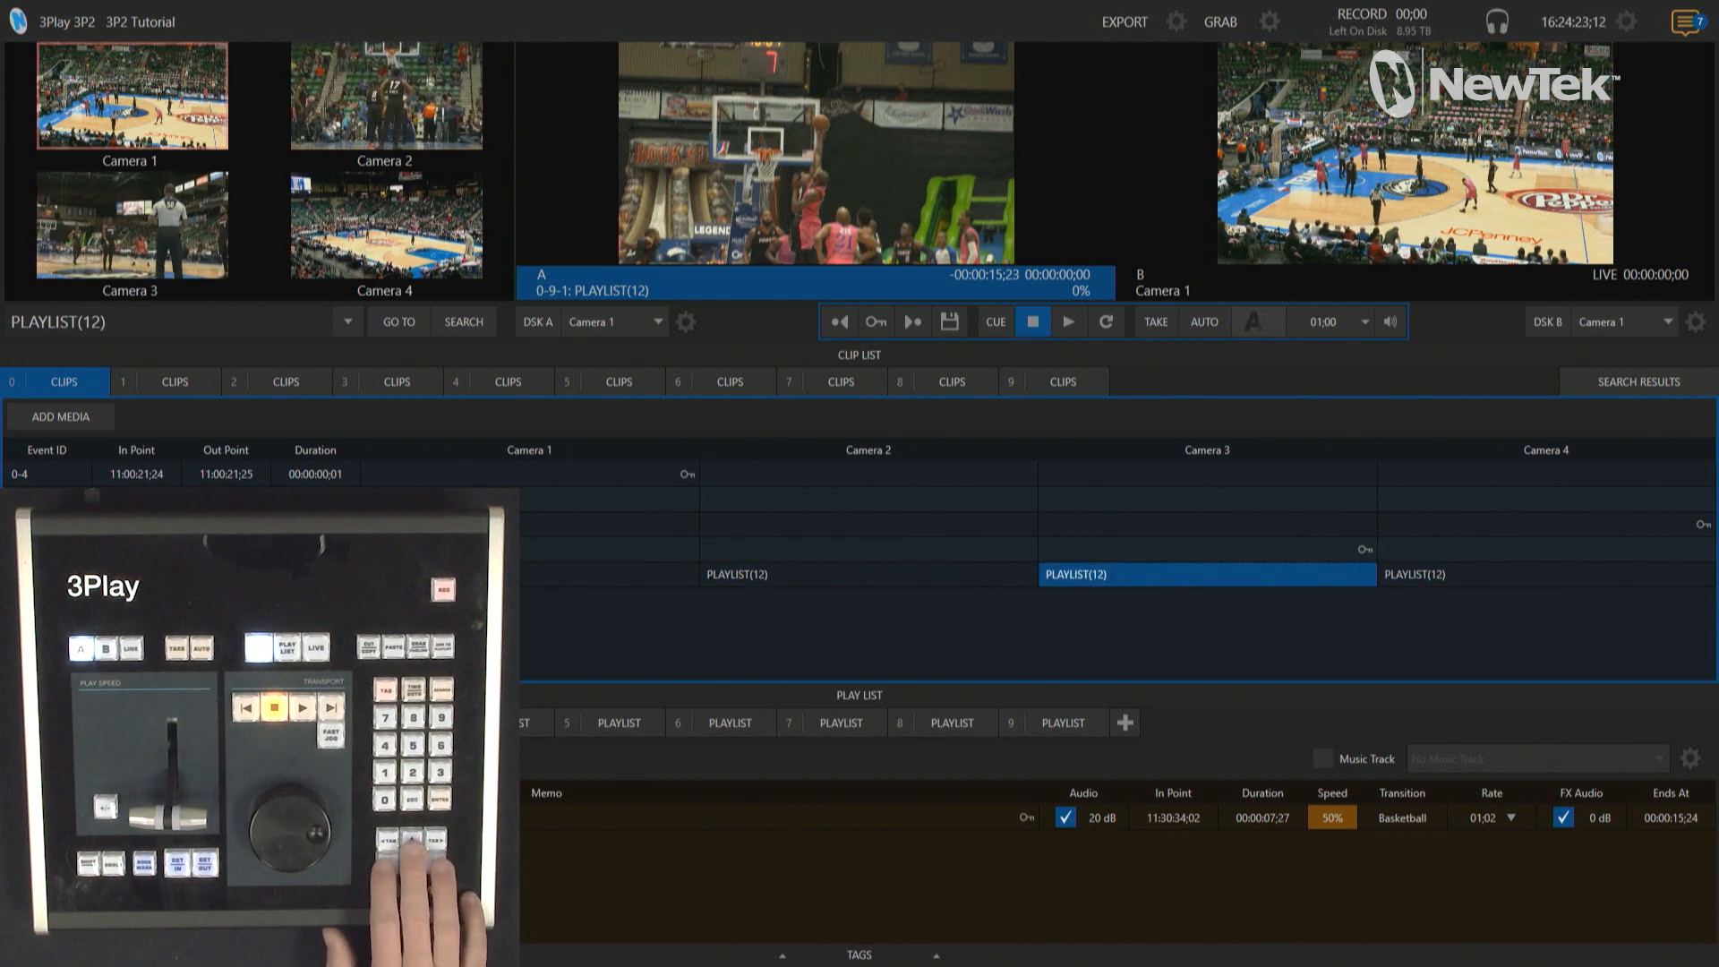
key("Up")
key("Left")
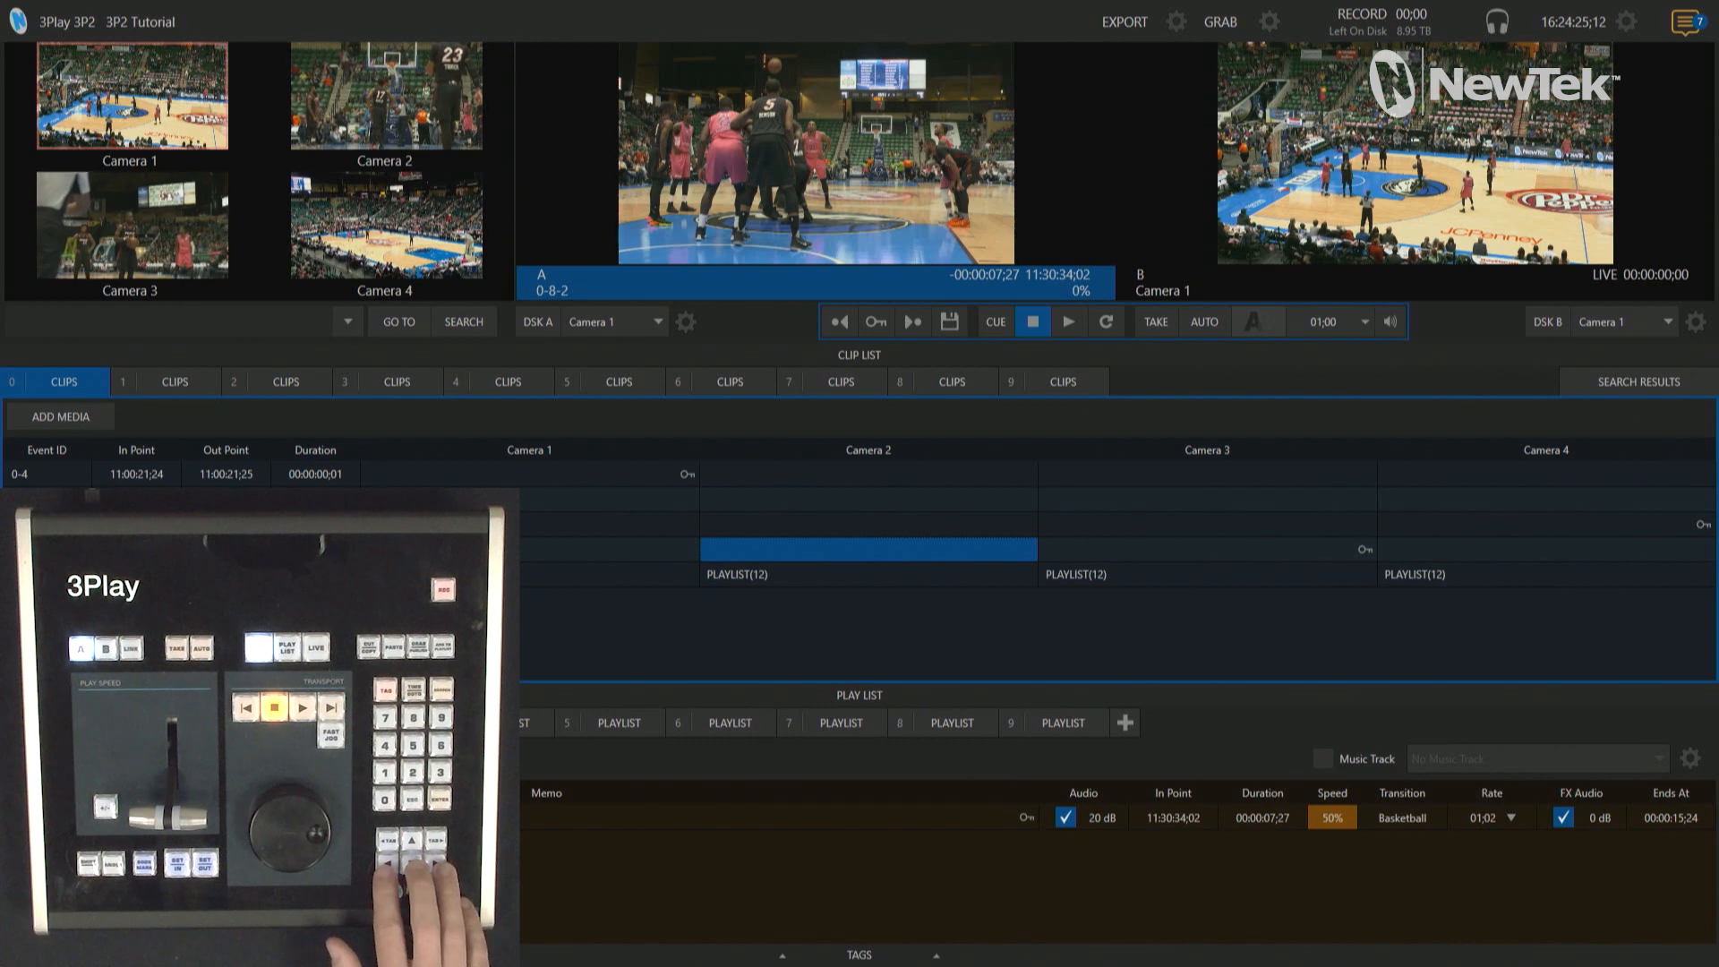
key("Right")
key("Right")
key("Left")
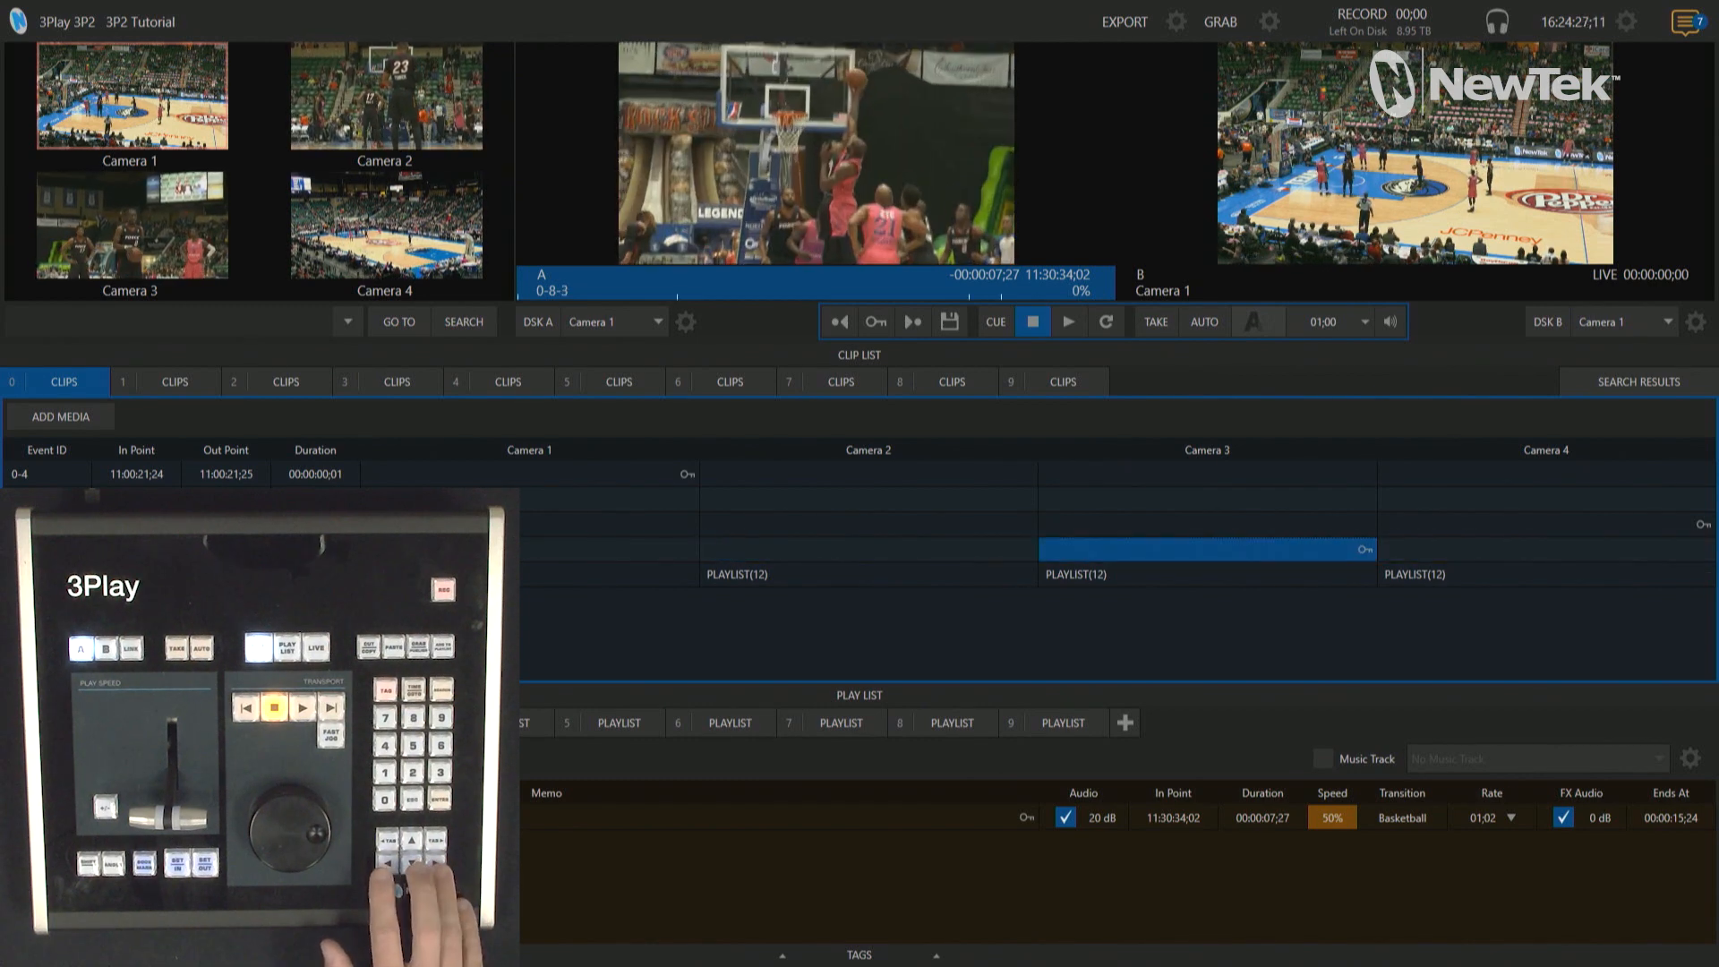
key("Right")
key("Left")
key("Down")
key("Left")
key("Left")
key("Right")
key("Right")
key("Right")
key("Left")
key("Left")
key("Left")
key("Right")
key("Right")
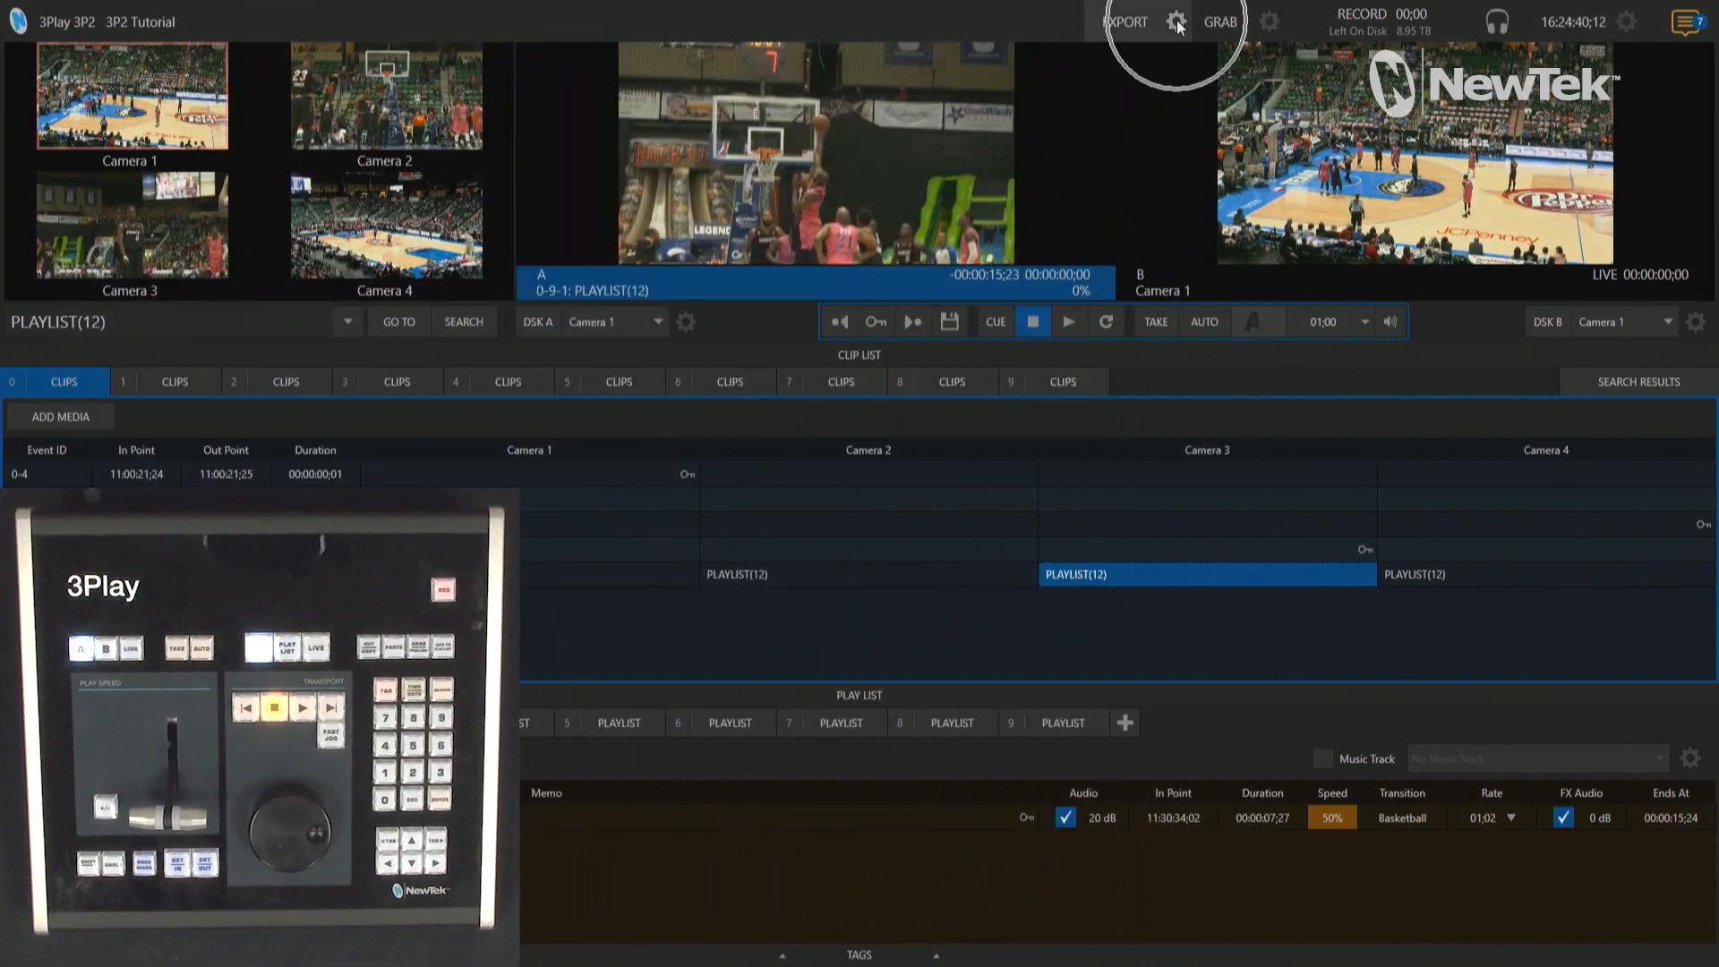
Step: Bring the playlist clip 0-9 into the Export Media window and title it Break Away with Keyframes
left_click(1177, 22)
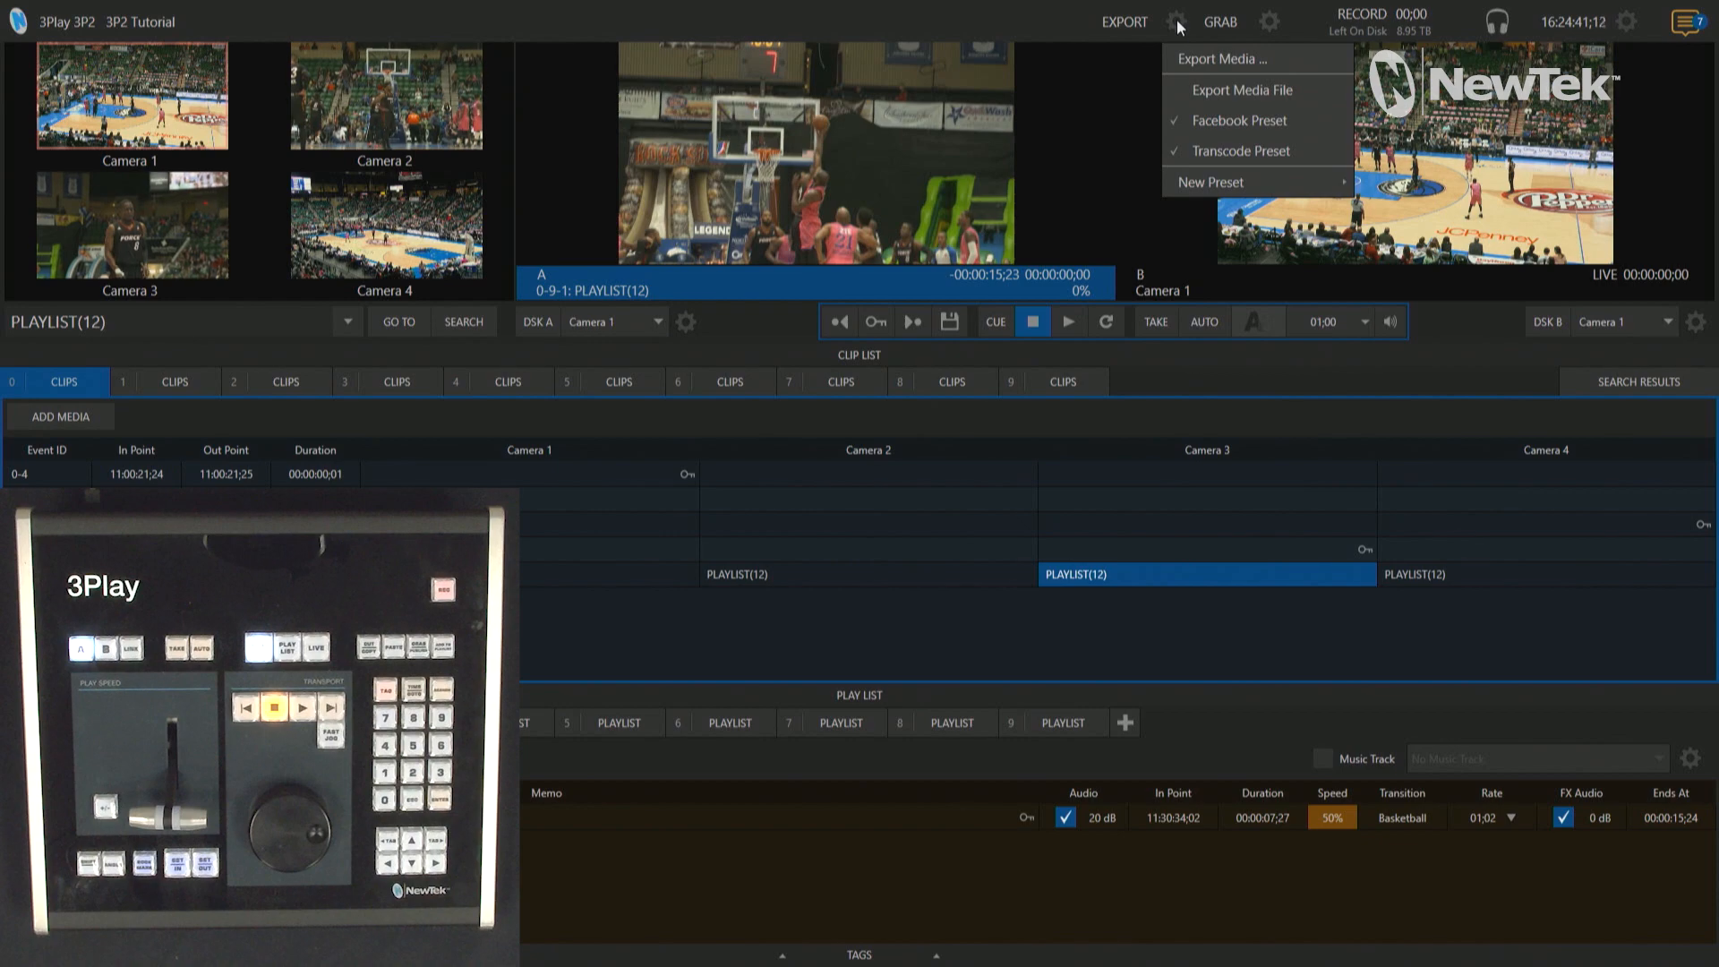
left_click(1218, 56)
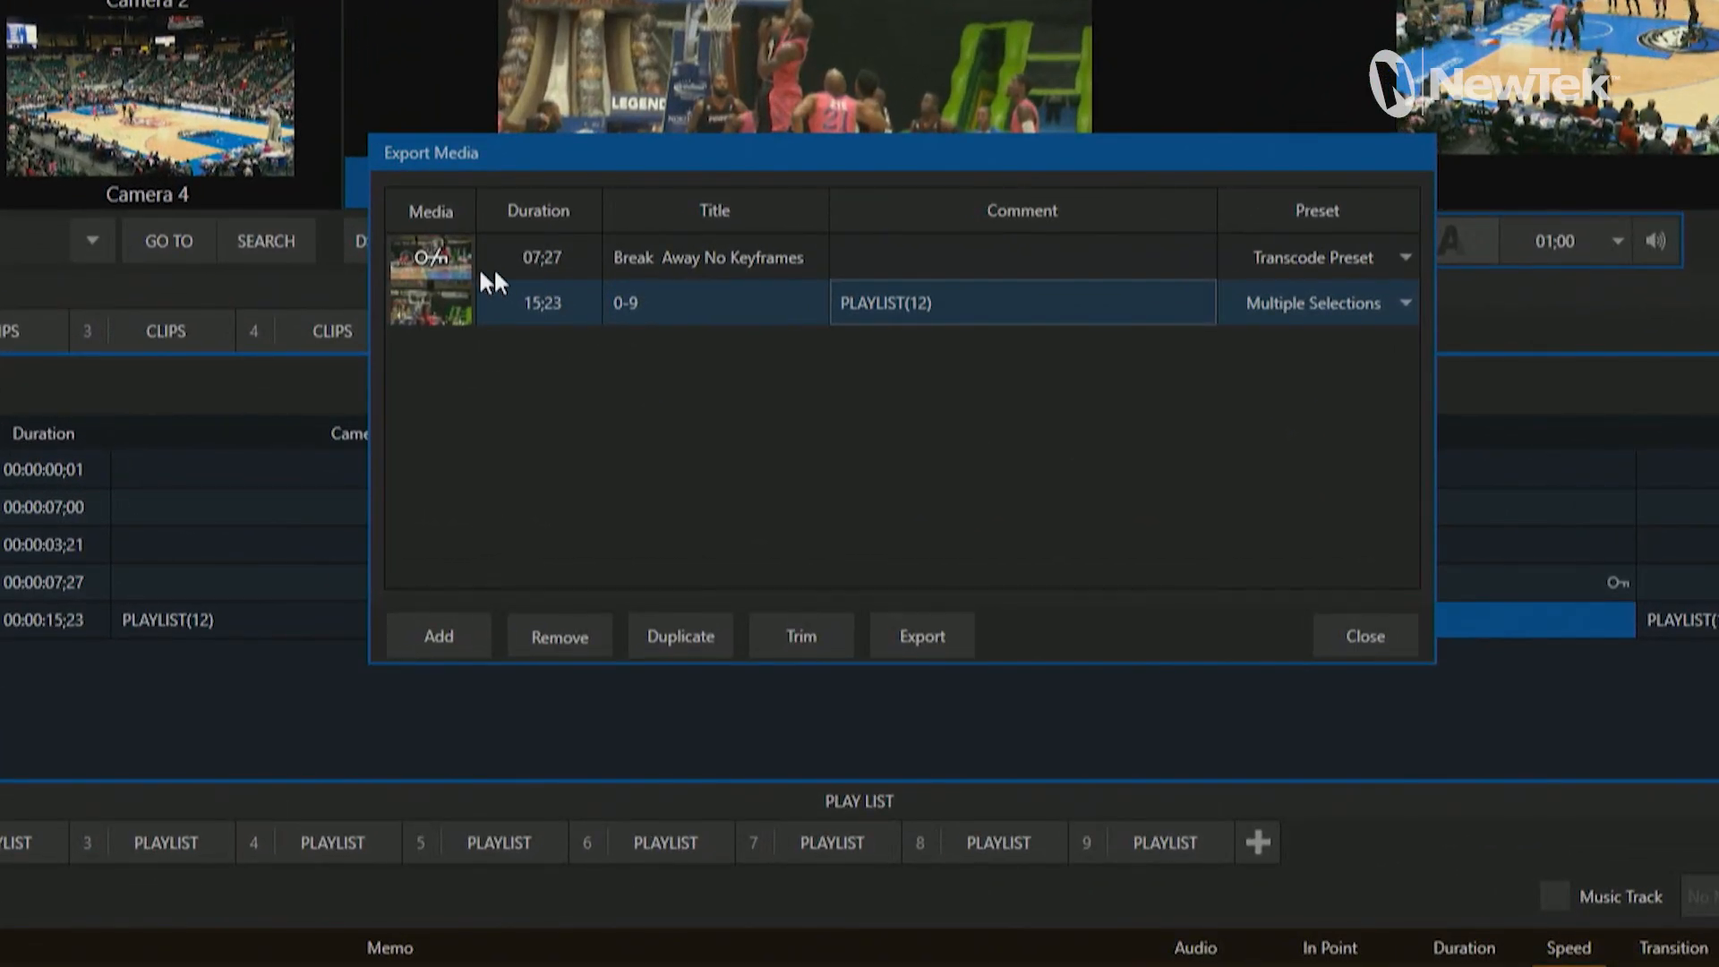
left_click(662, 309)
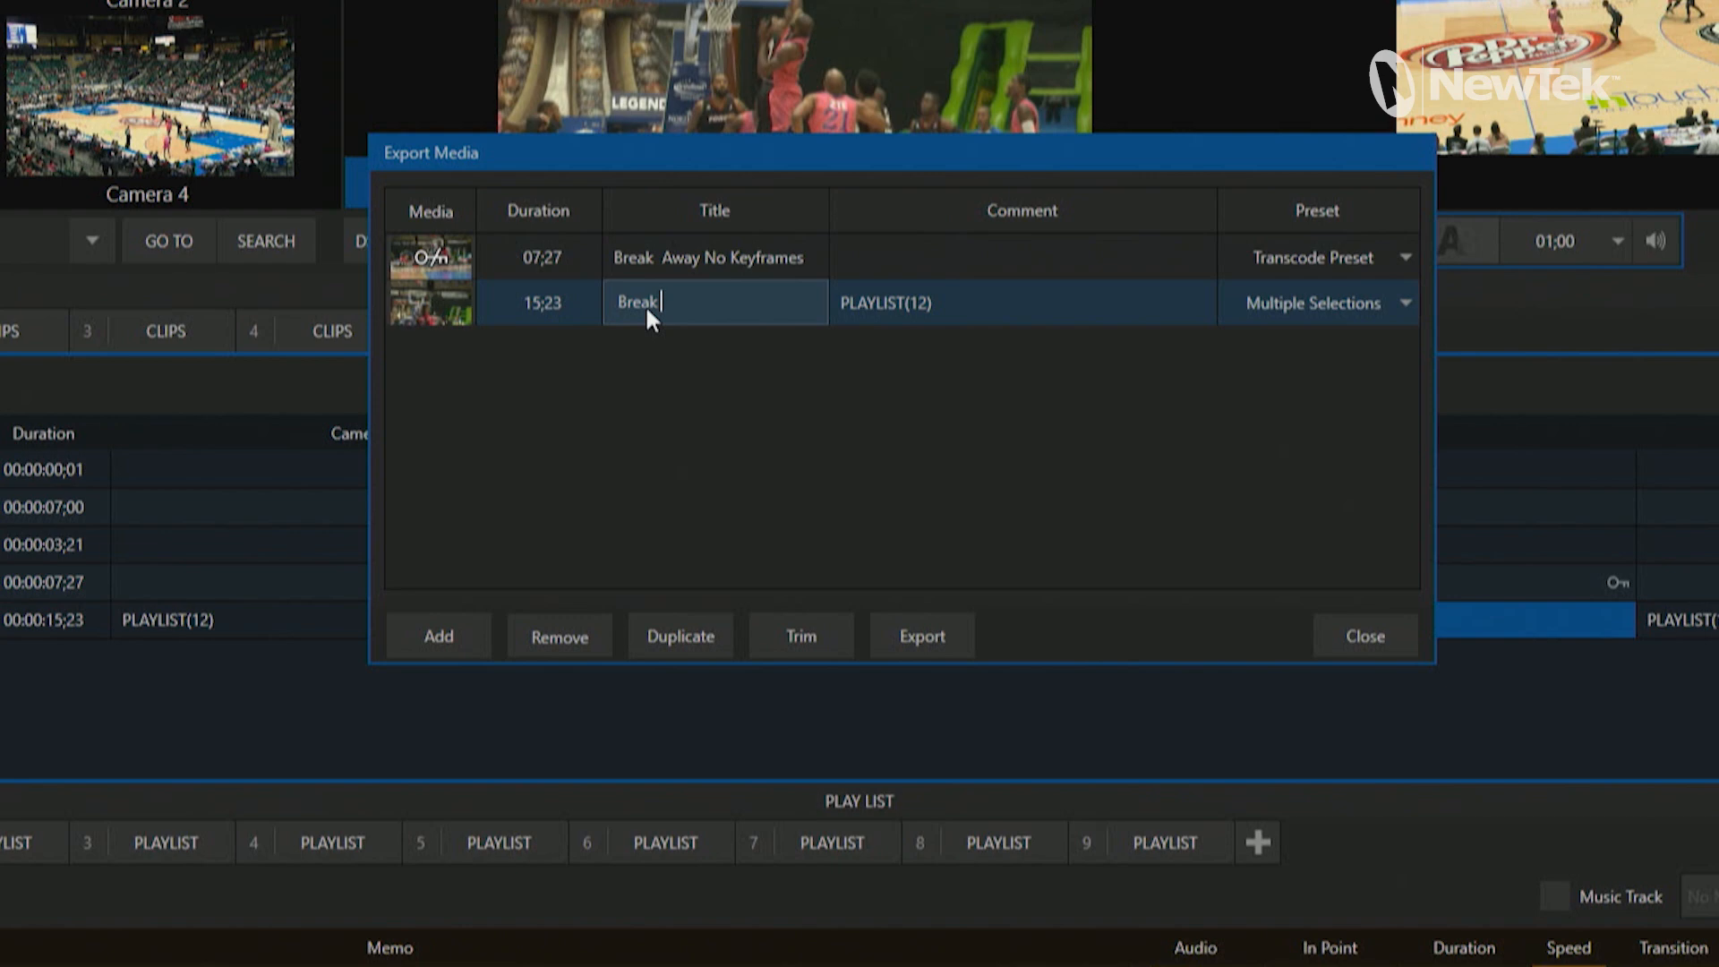
type("with Kke")
key("BackSpace")
key("BackSpace")
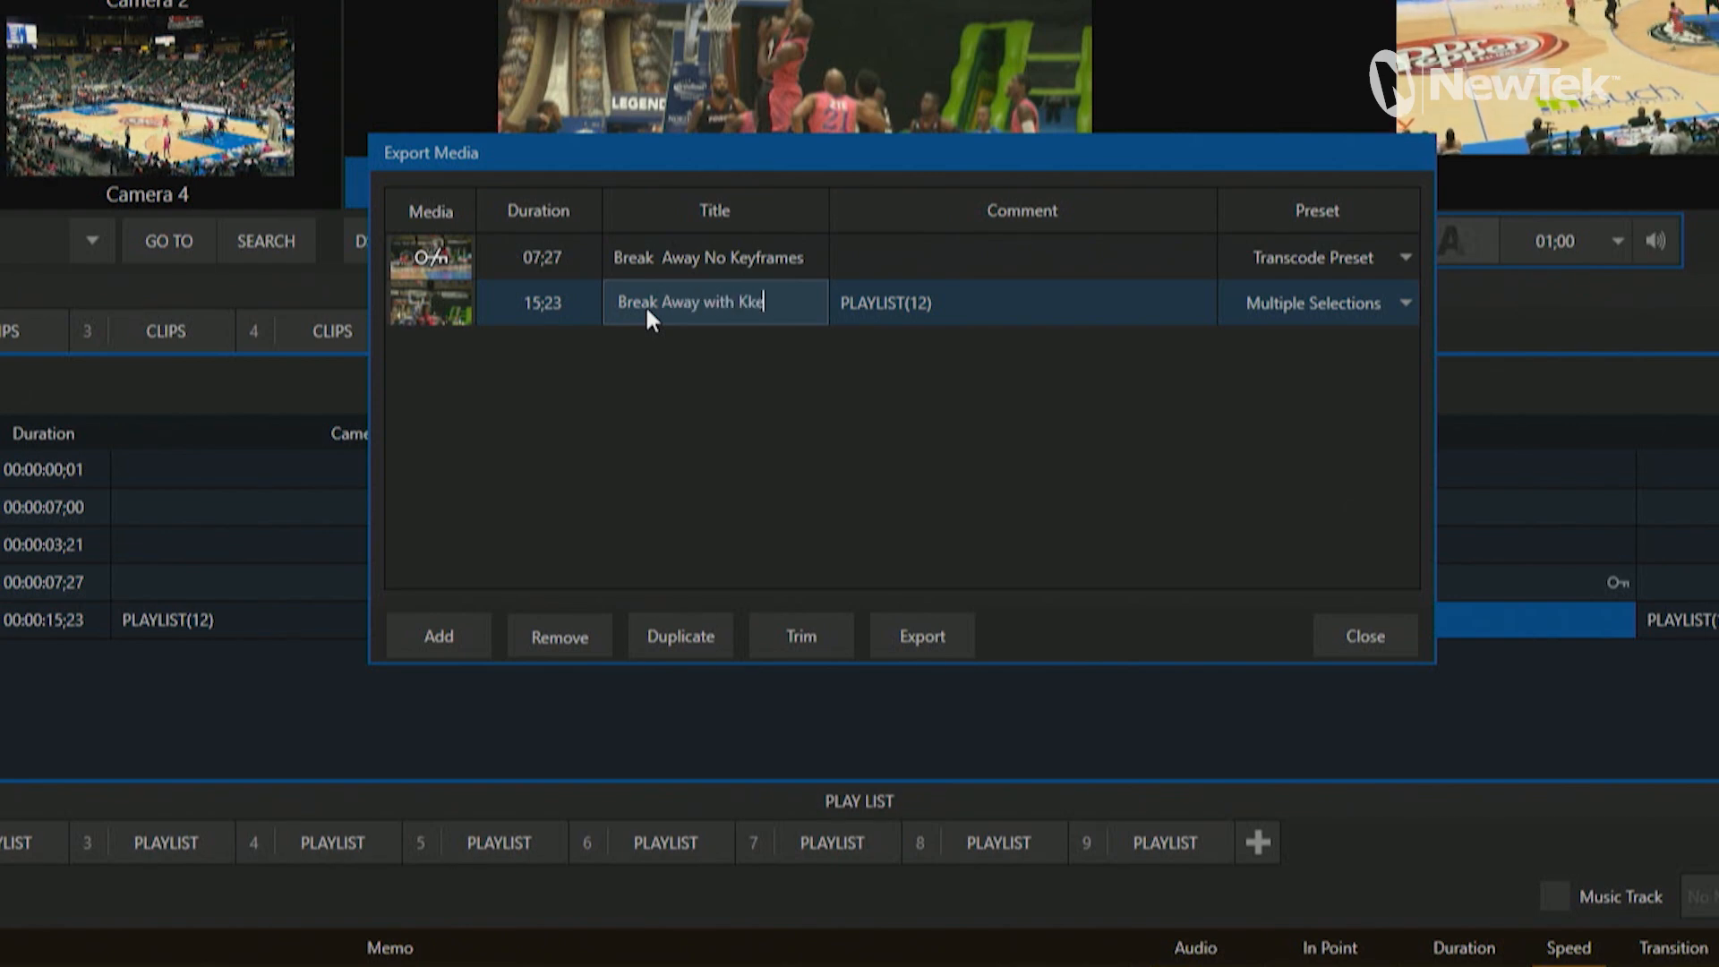
type("eyframes")
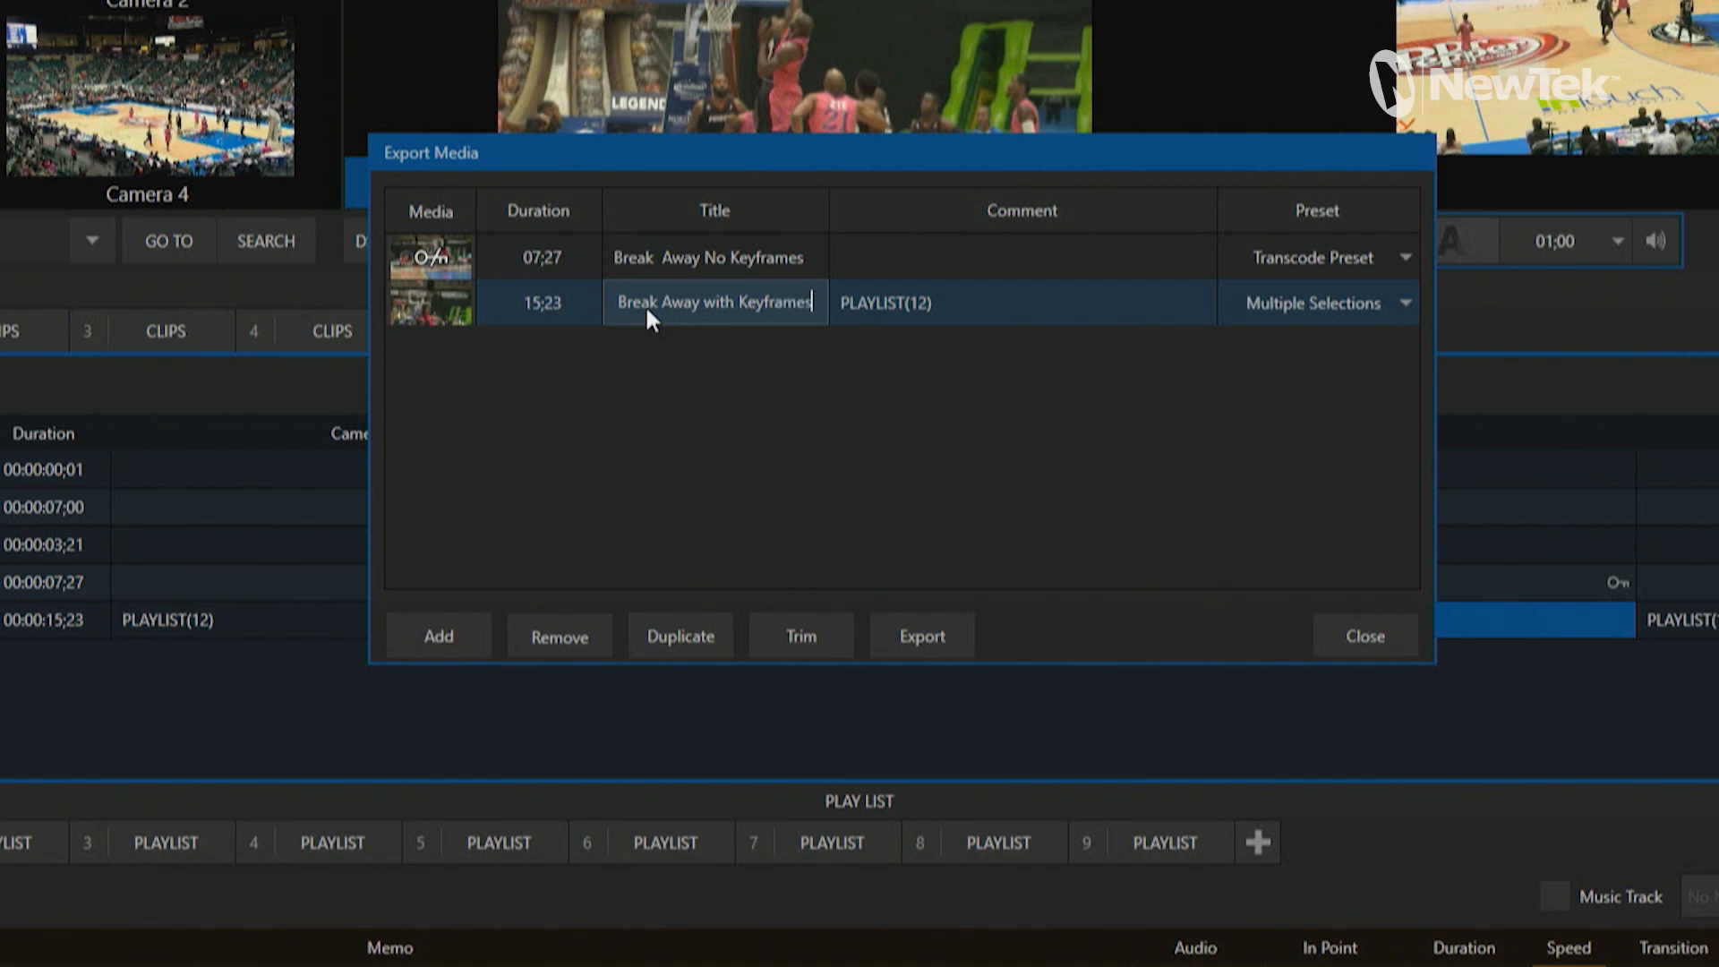
key("Return")
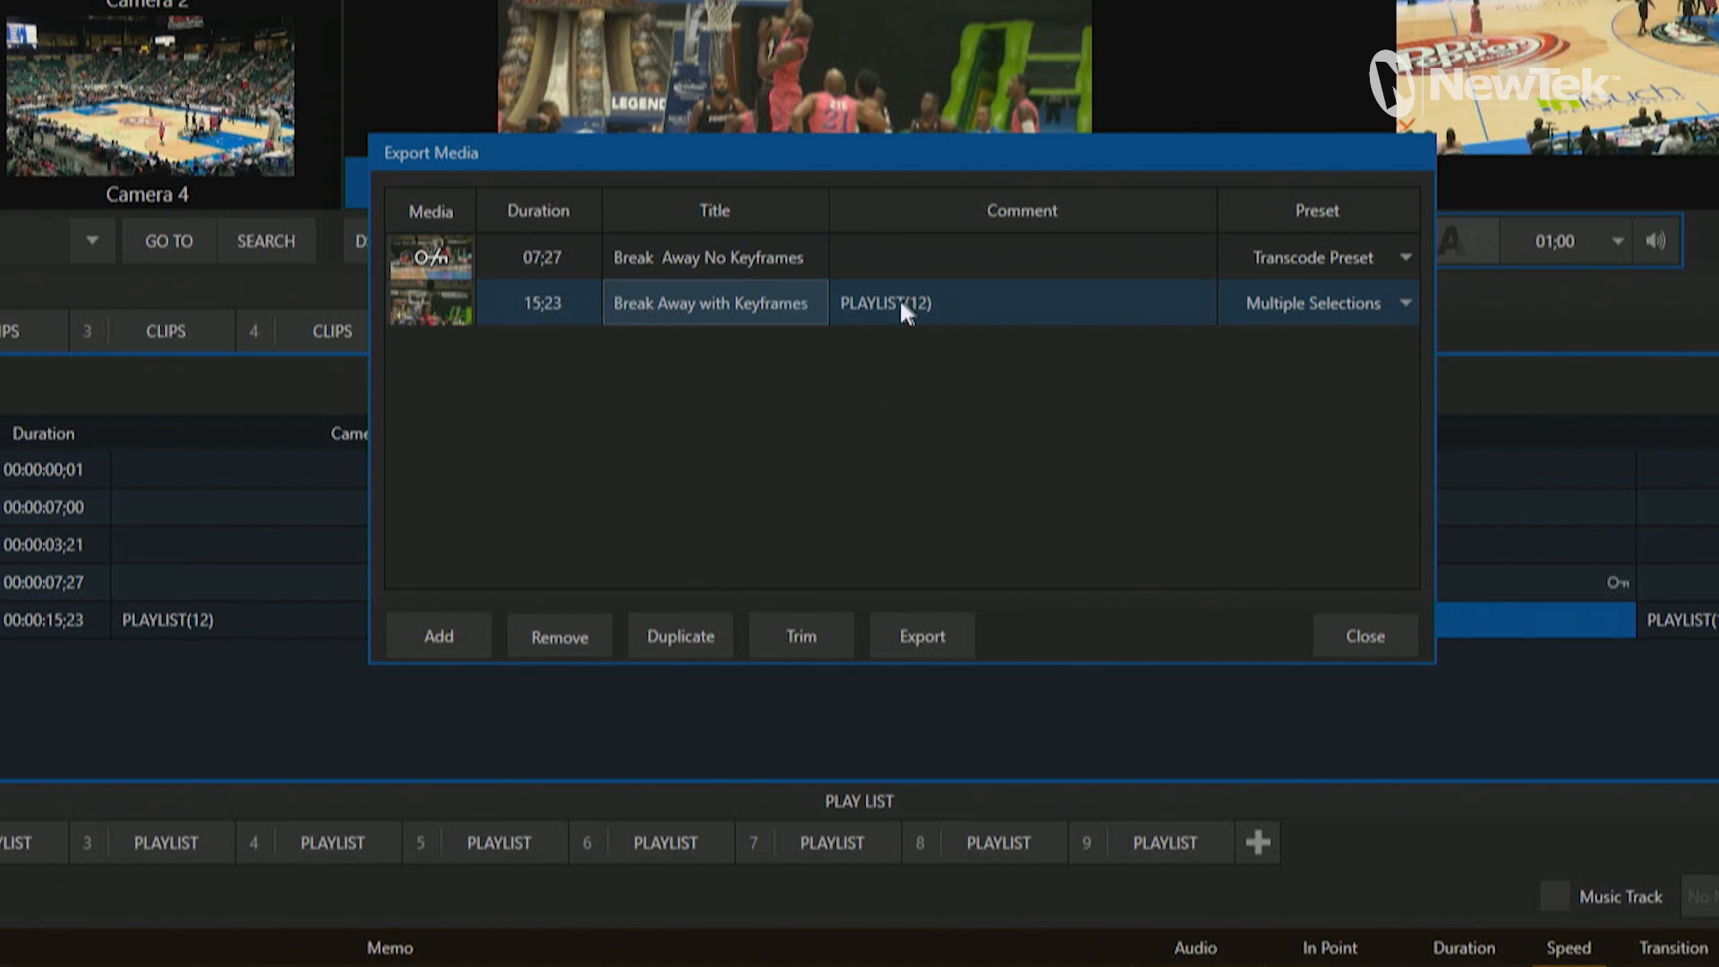
Step: Apply Export Media File, Facebook Preset and Transcode Preset together to the Break Away with Keyframes item
left_click(1359, 314)
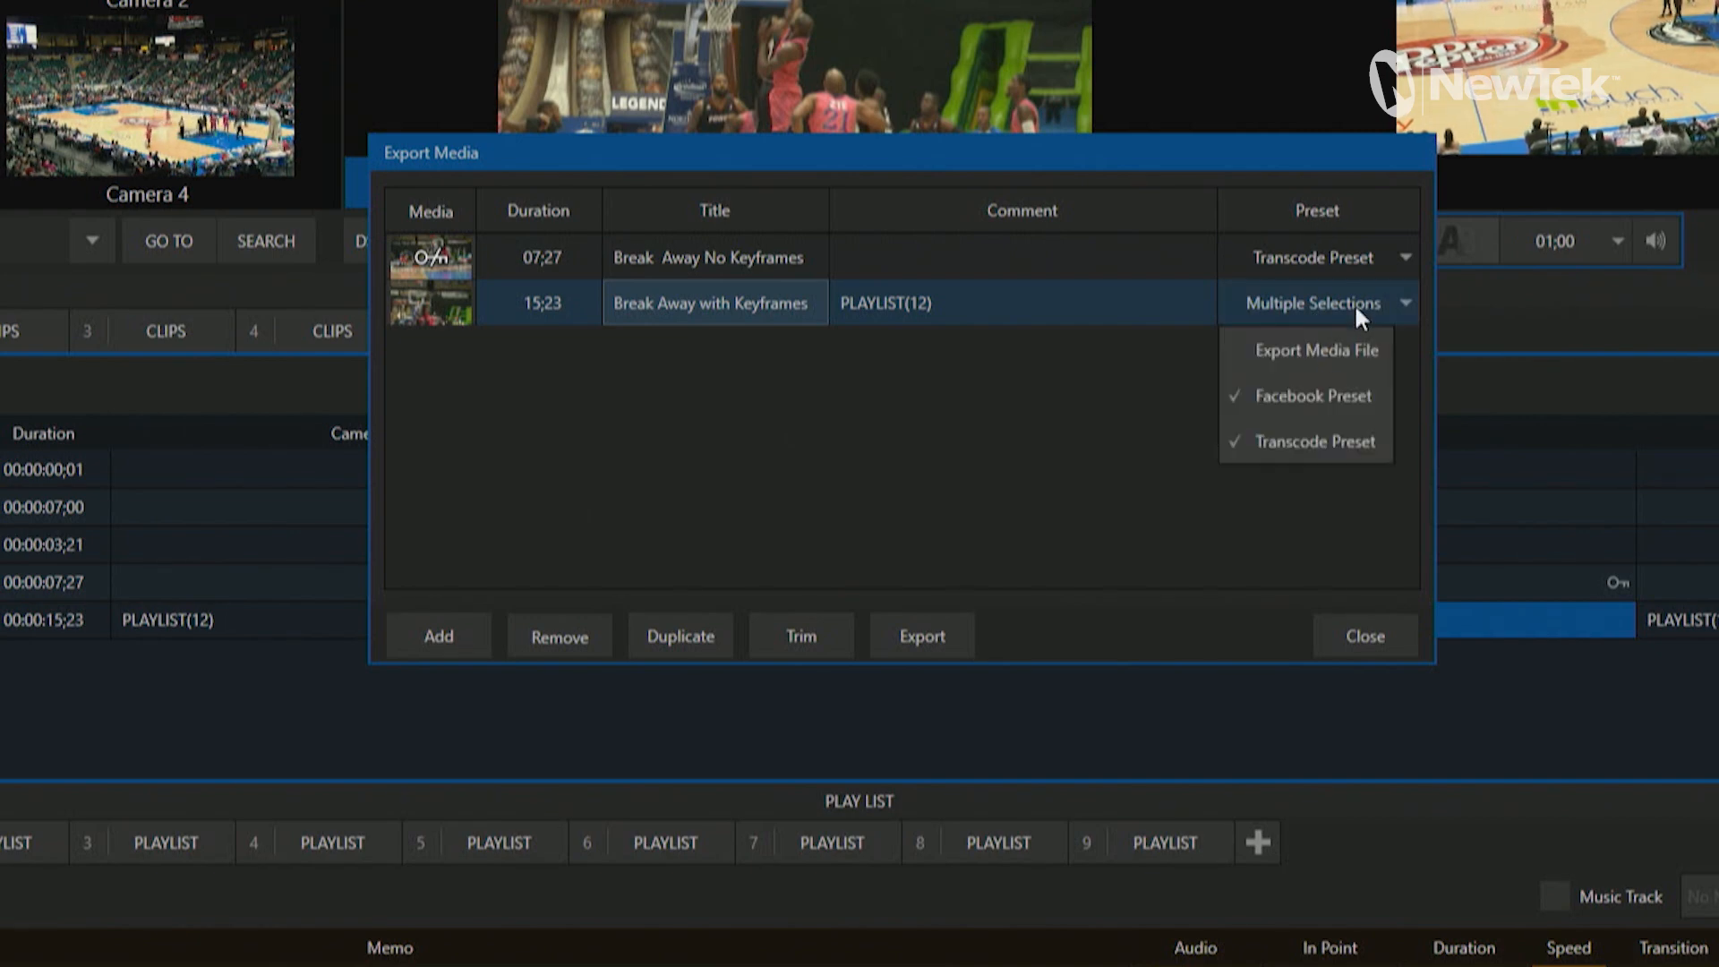
left_click(1239, 396)
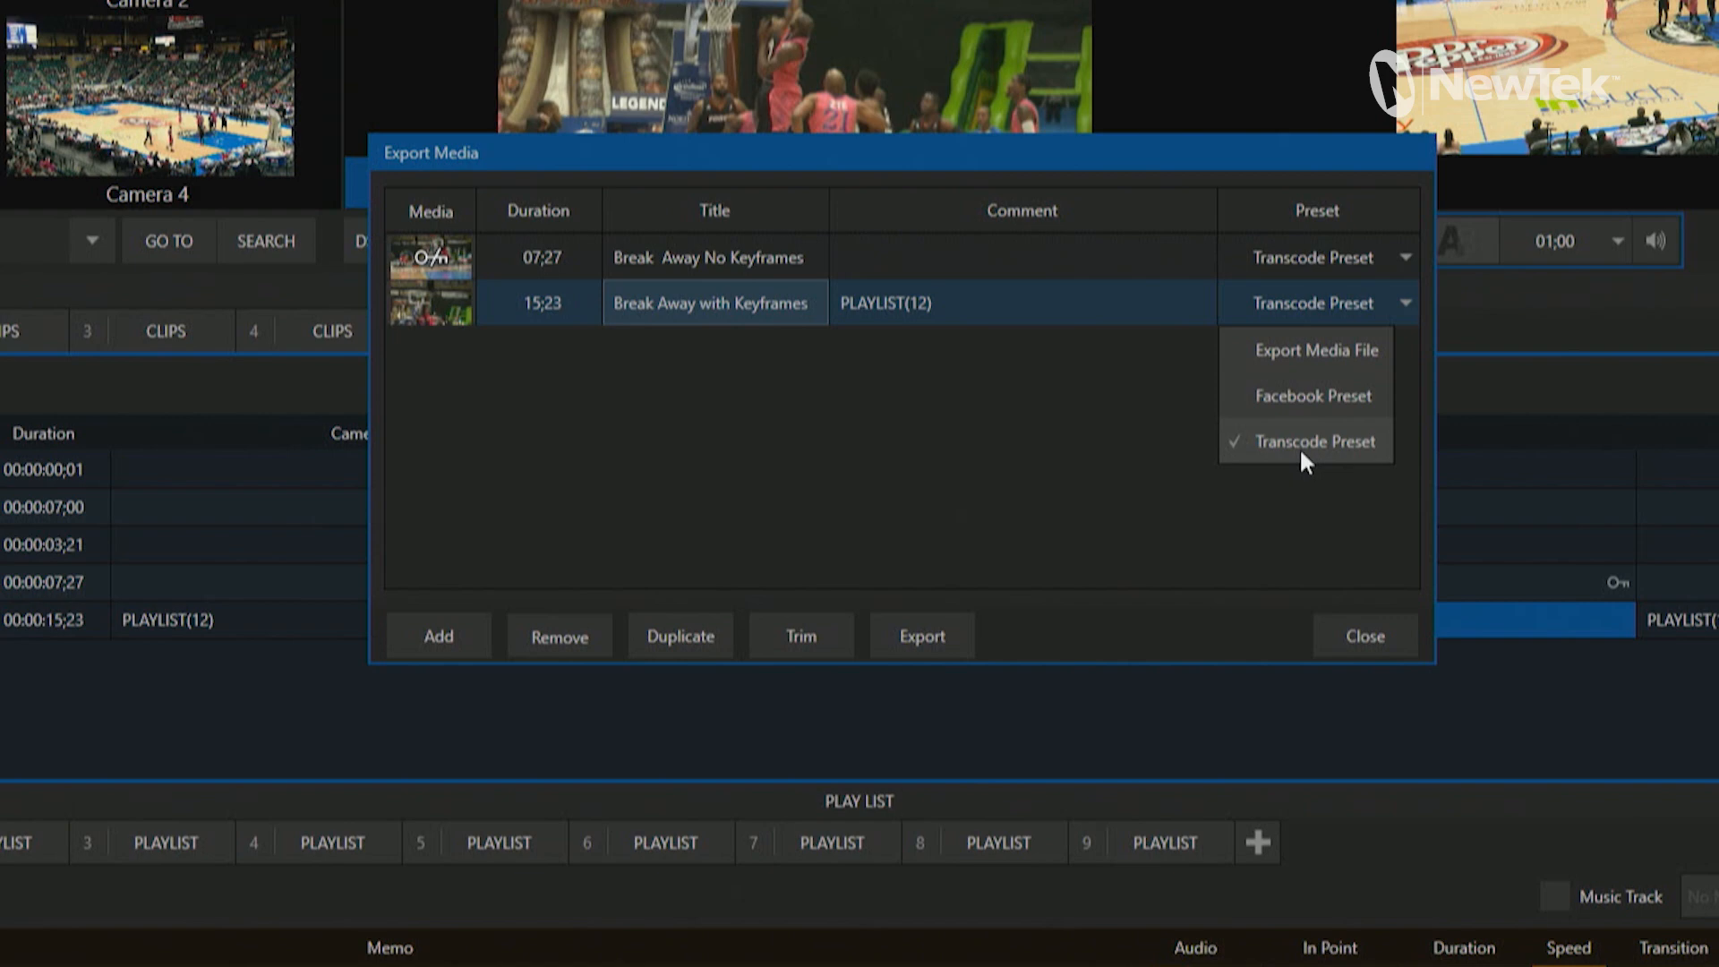
left_click(1237, 396)
left_click(1238, 356)
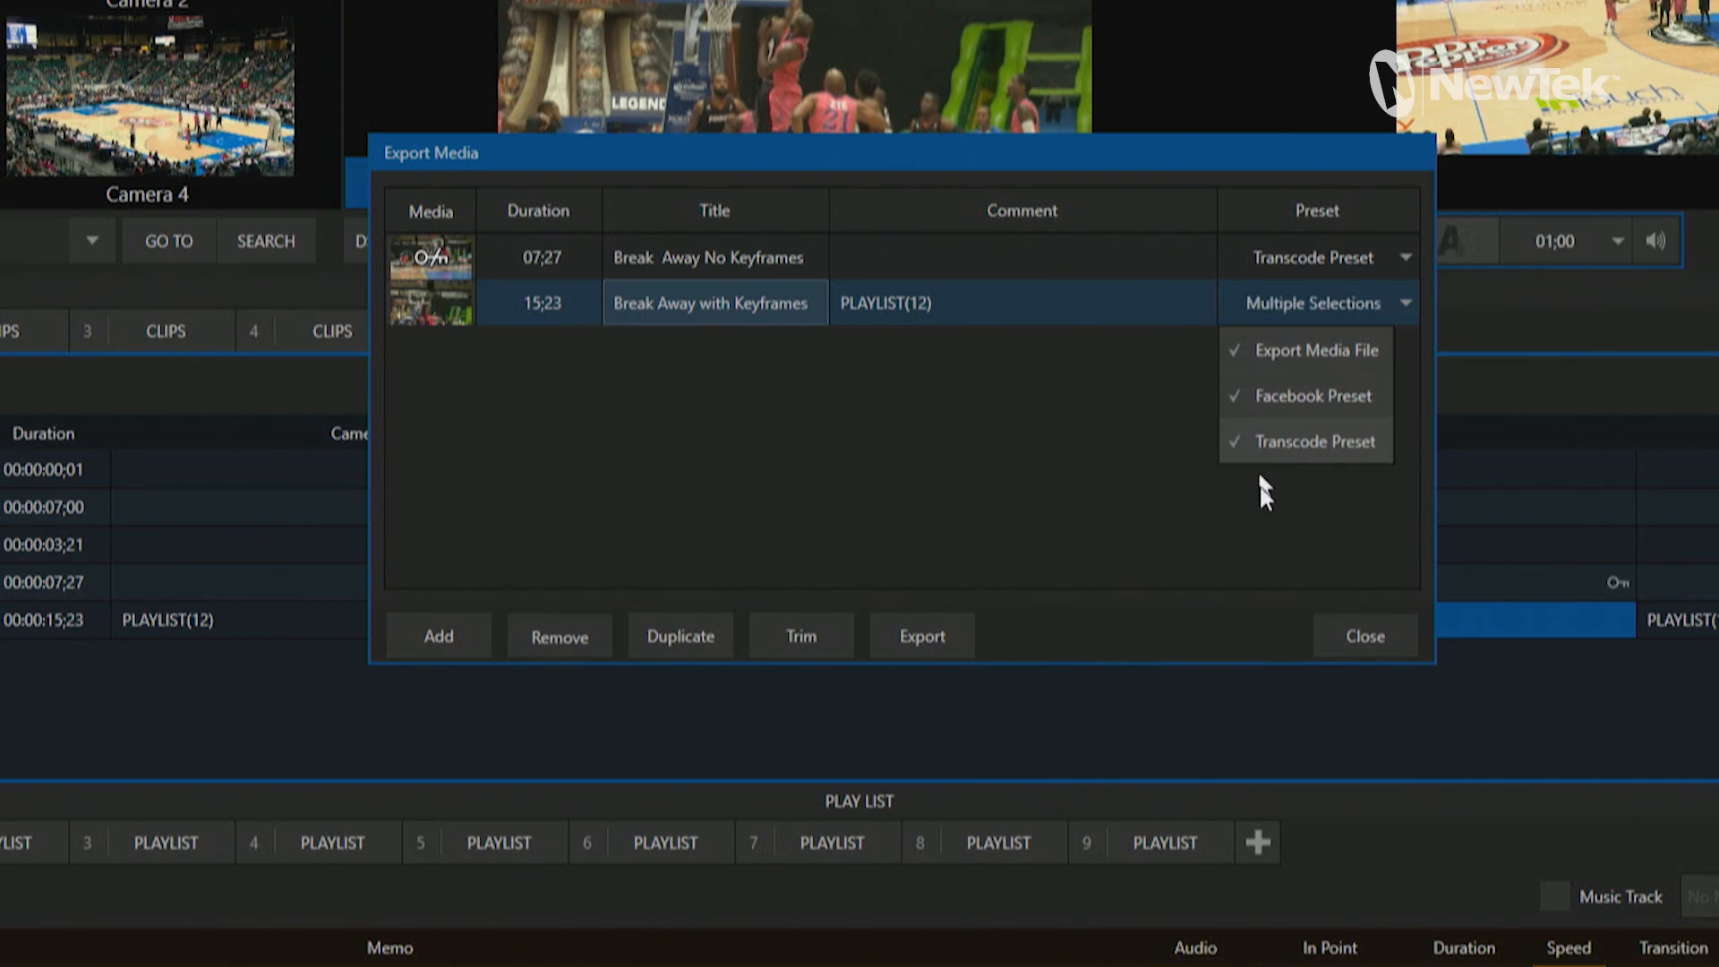
left_click(1150, 518)
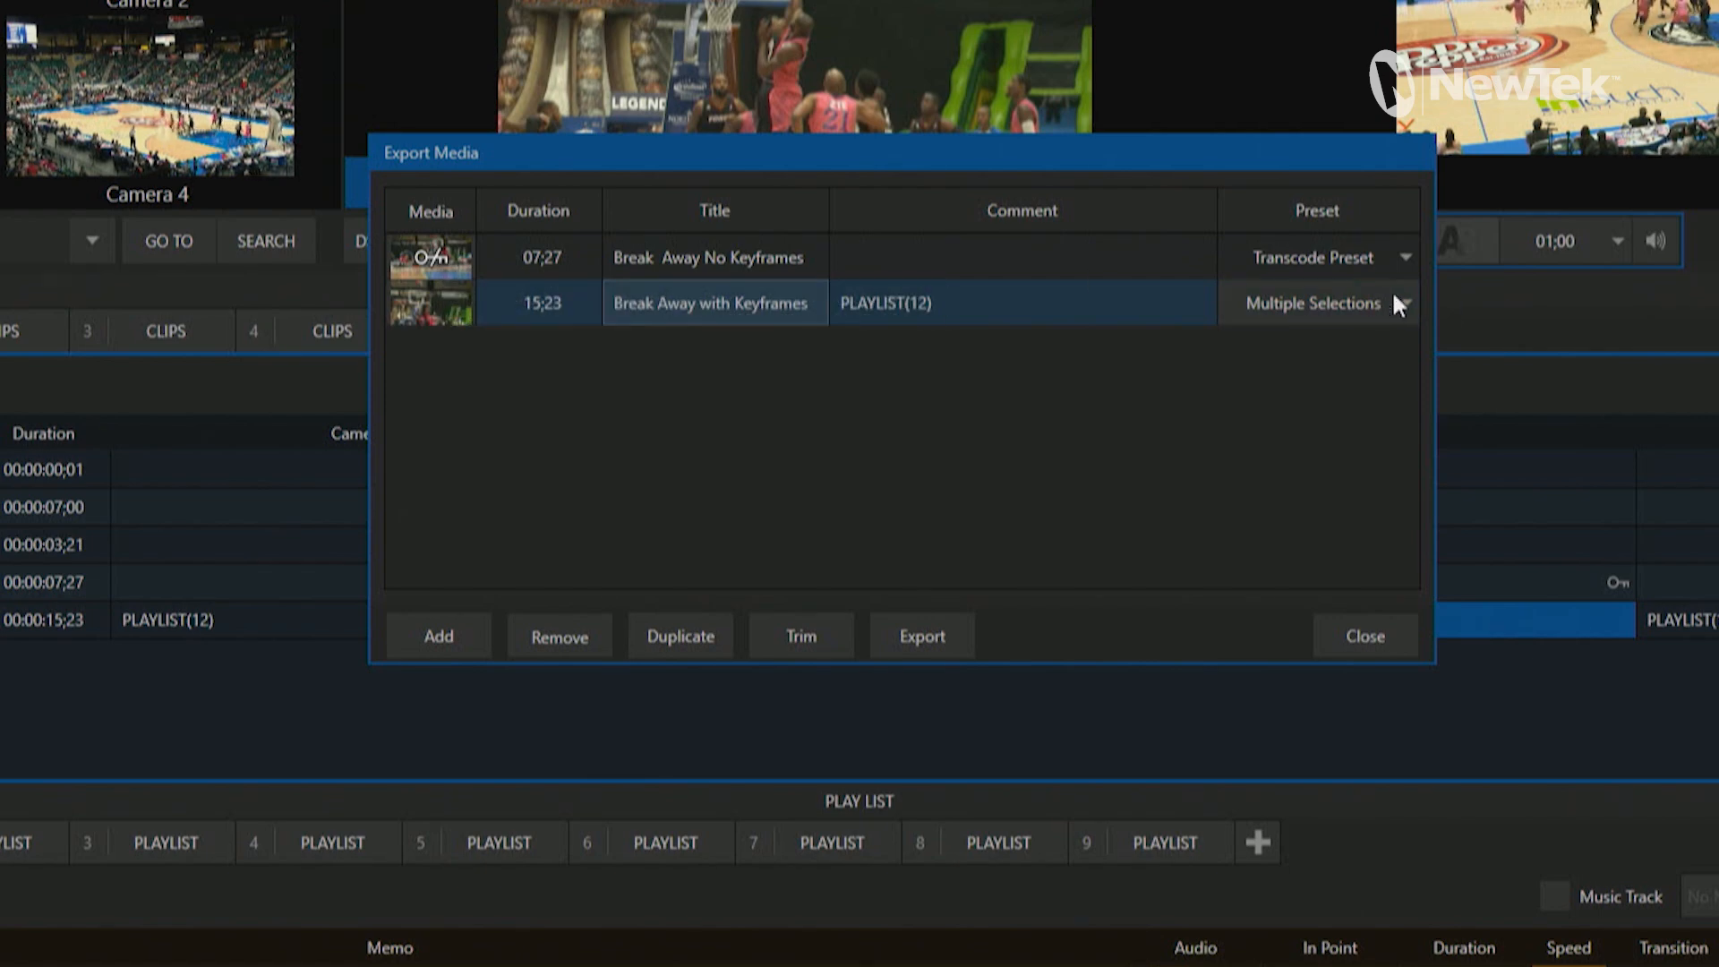
Step: Restrict the Break Away with Keyframes item to Transcode Preset only
left_click(1316, 306)
left_click(1235, 396)
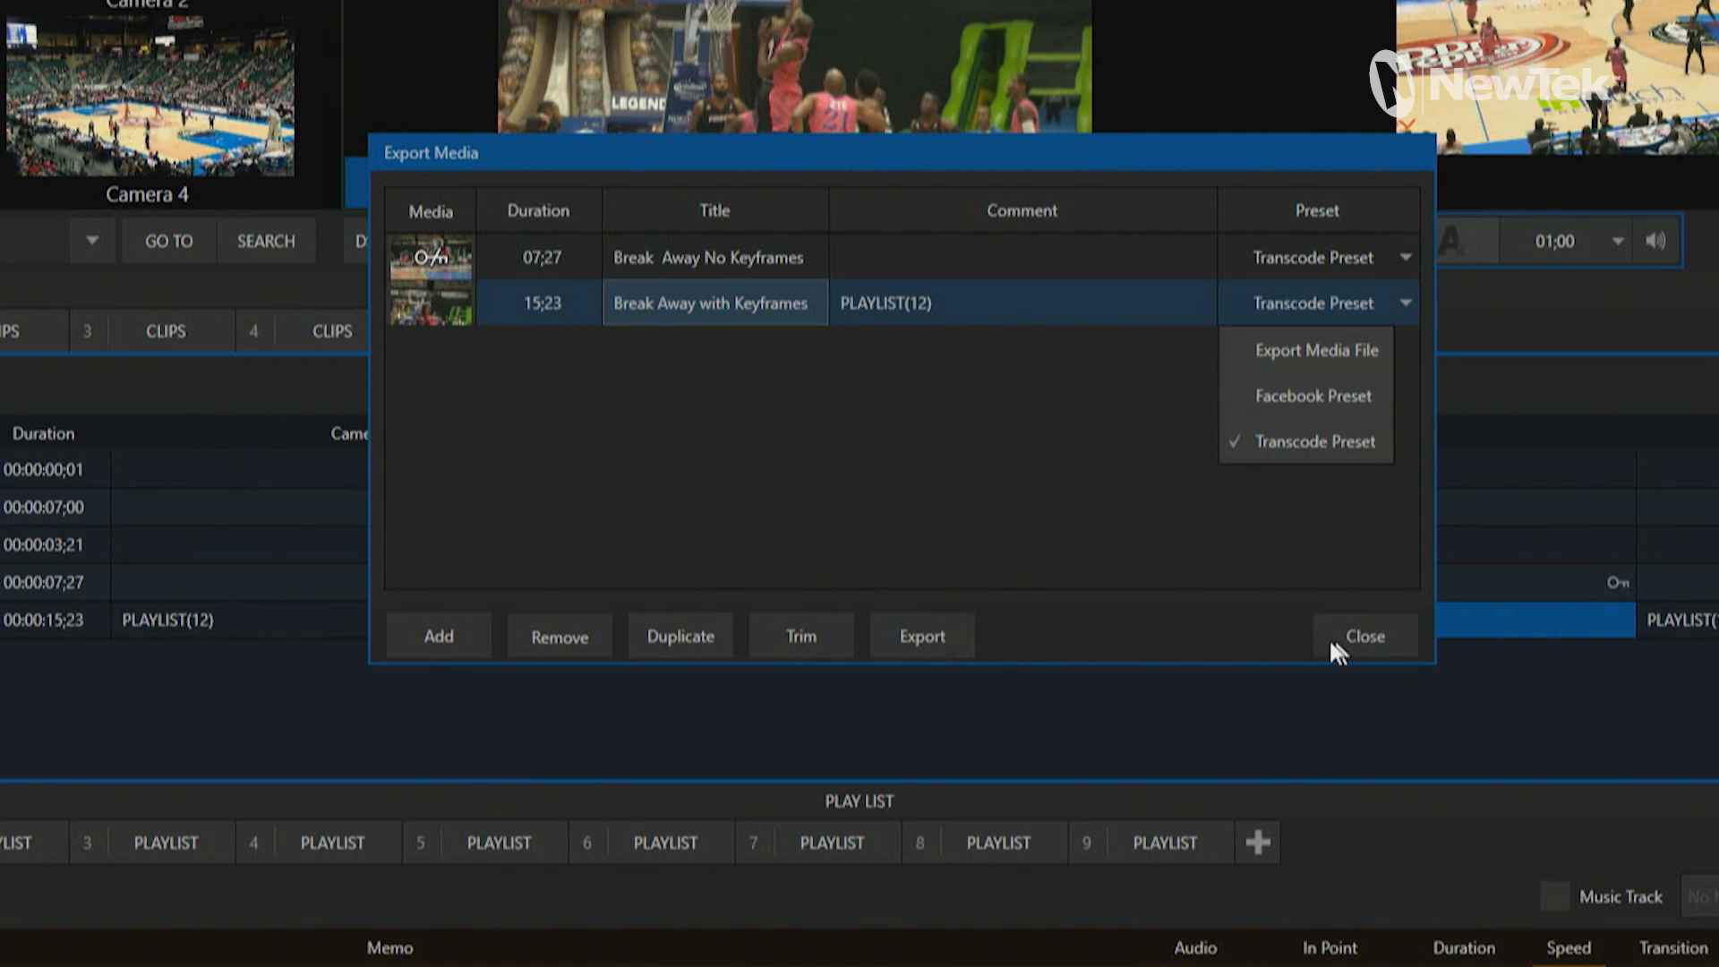
Step: Keep Transcode Preset for the keyframed item, export both Break Away items from the Export Media window, and close the window
left_click(1015, 445)
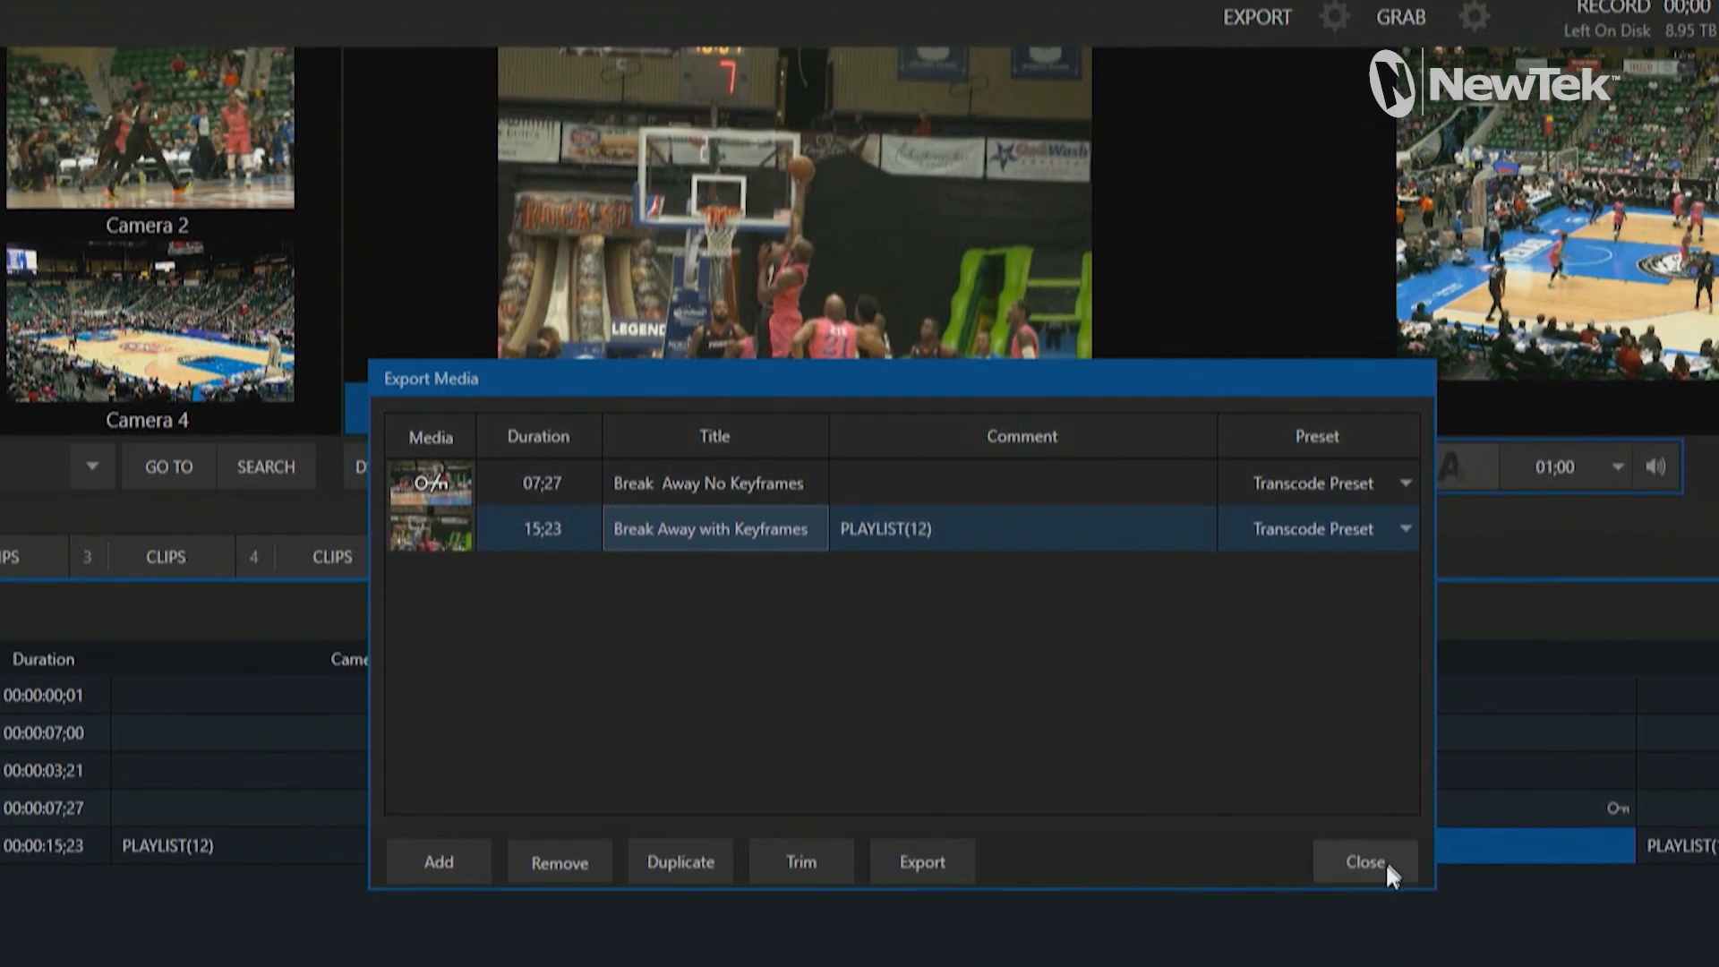
left_click(1383, 641)
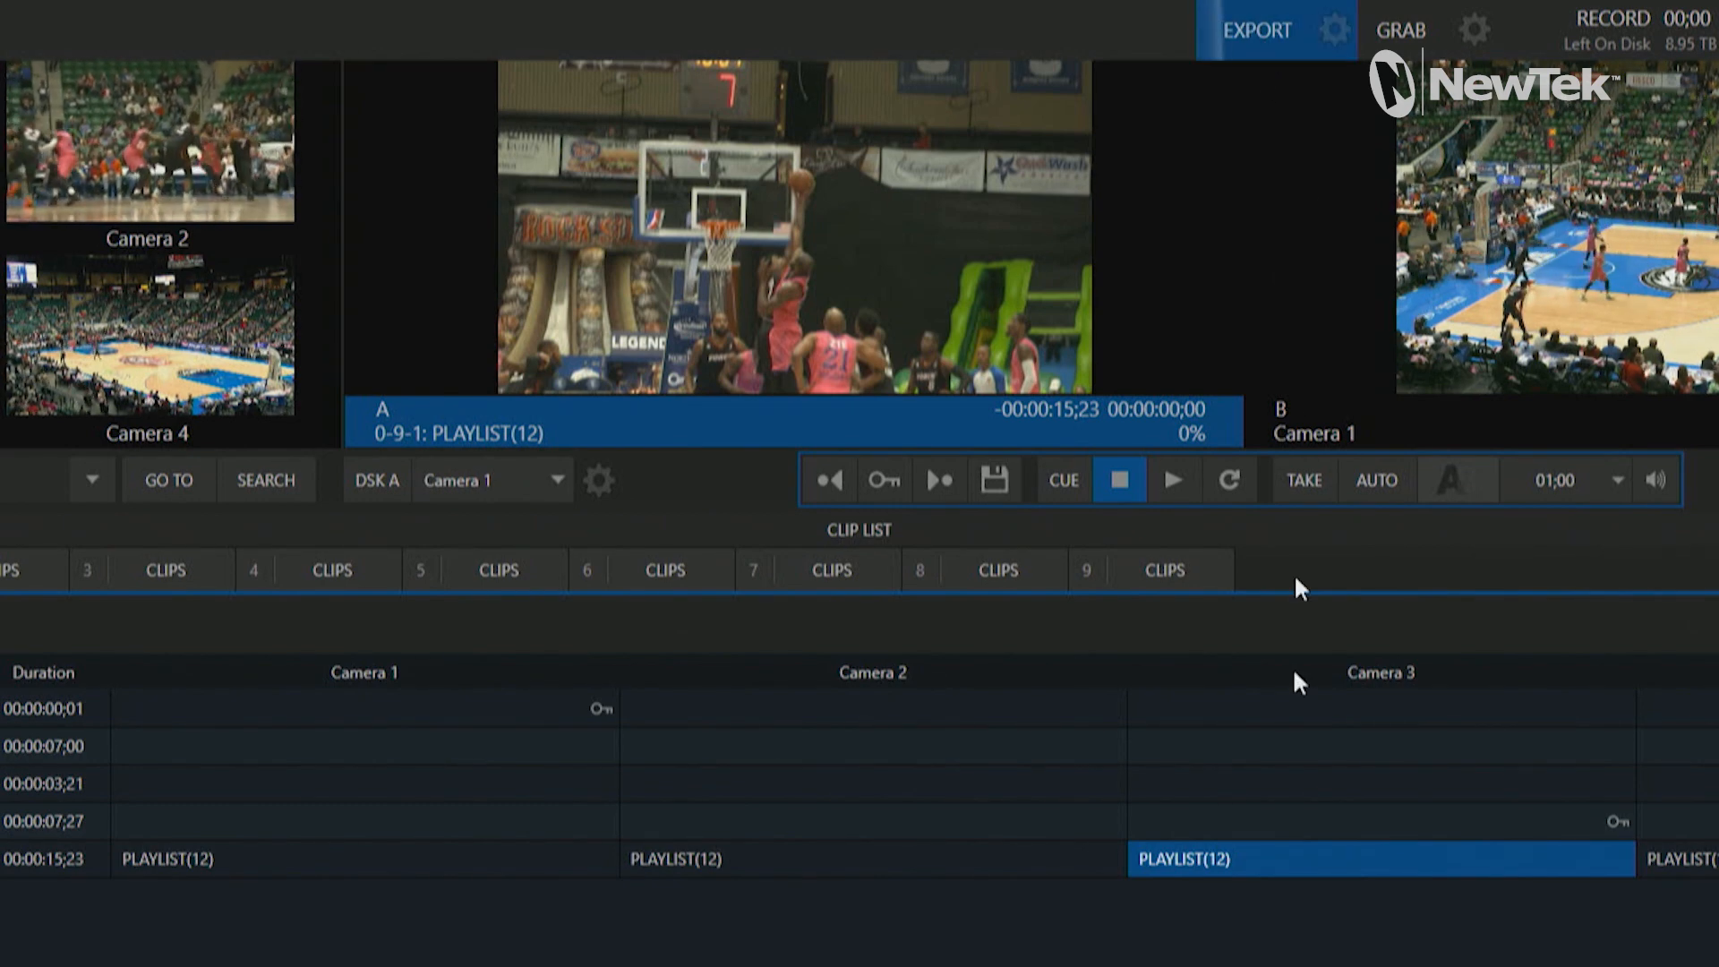
left_click(1336, 31)
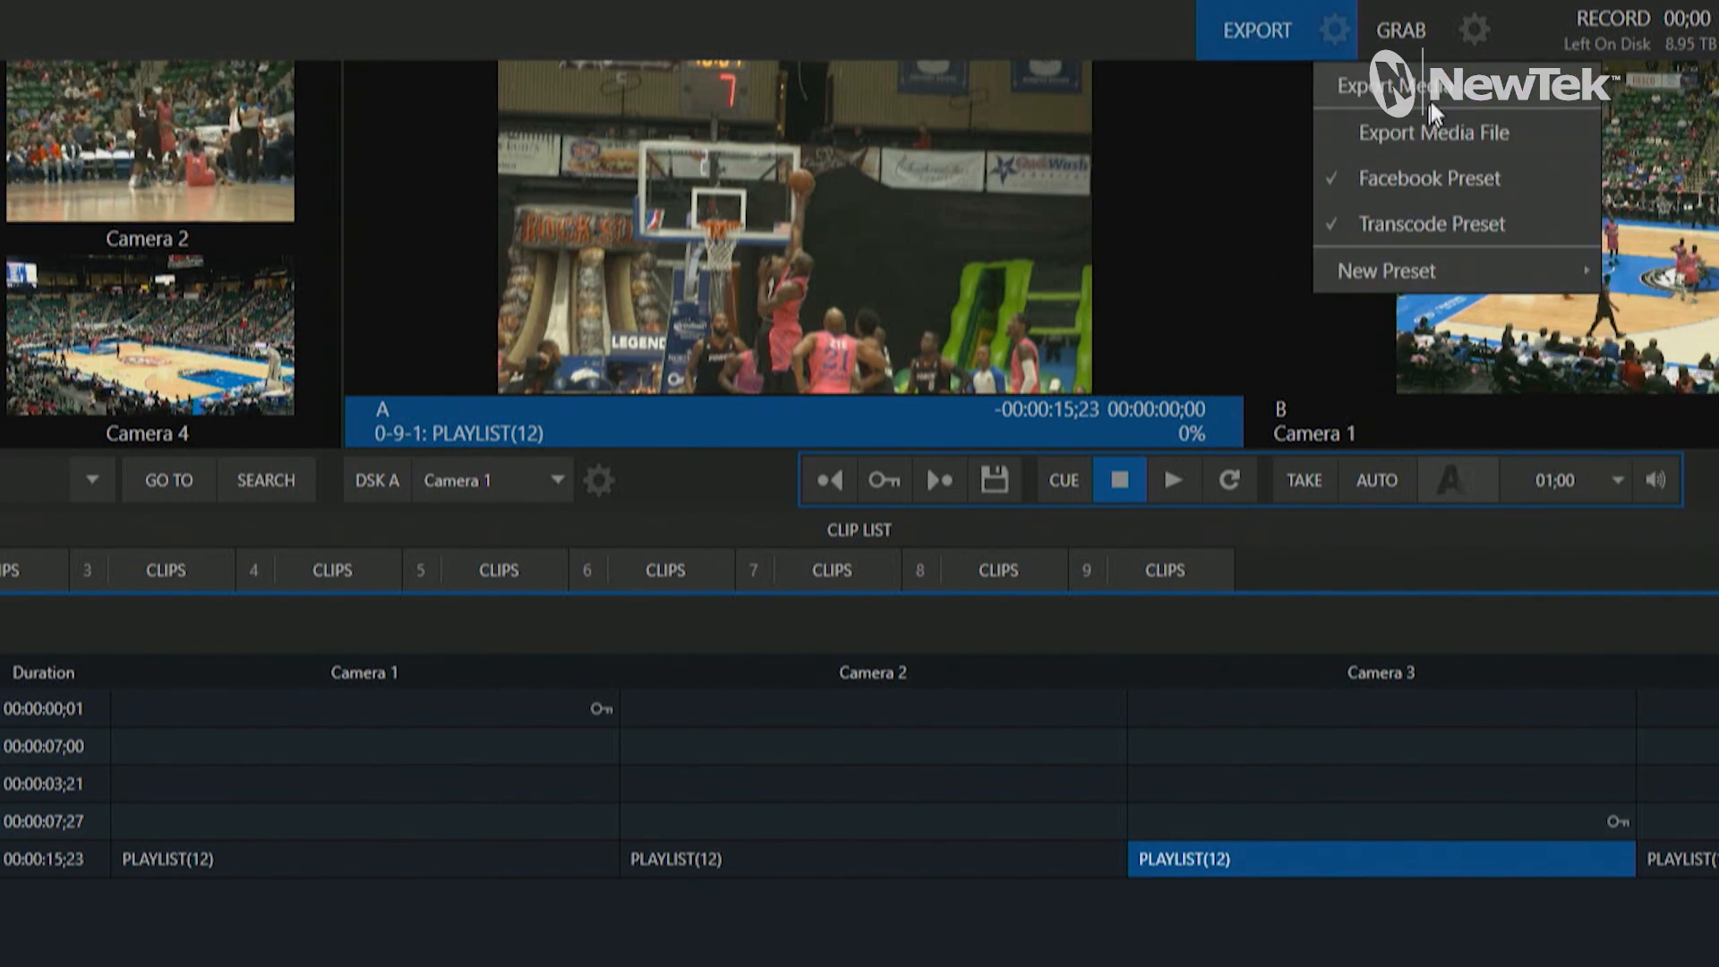
left_click(1423, 134)
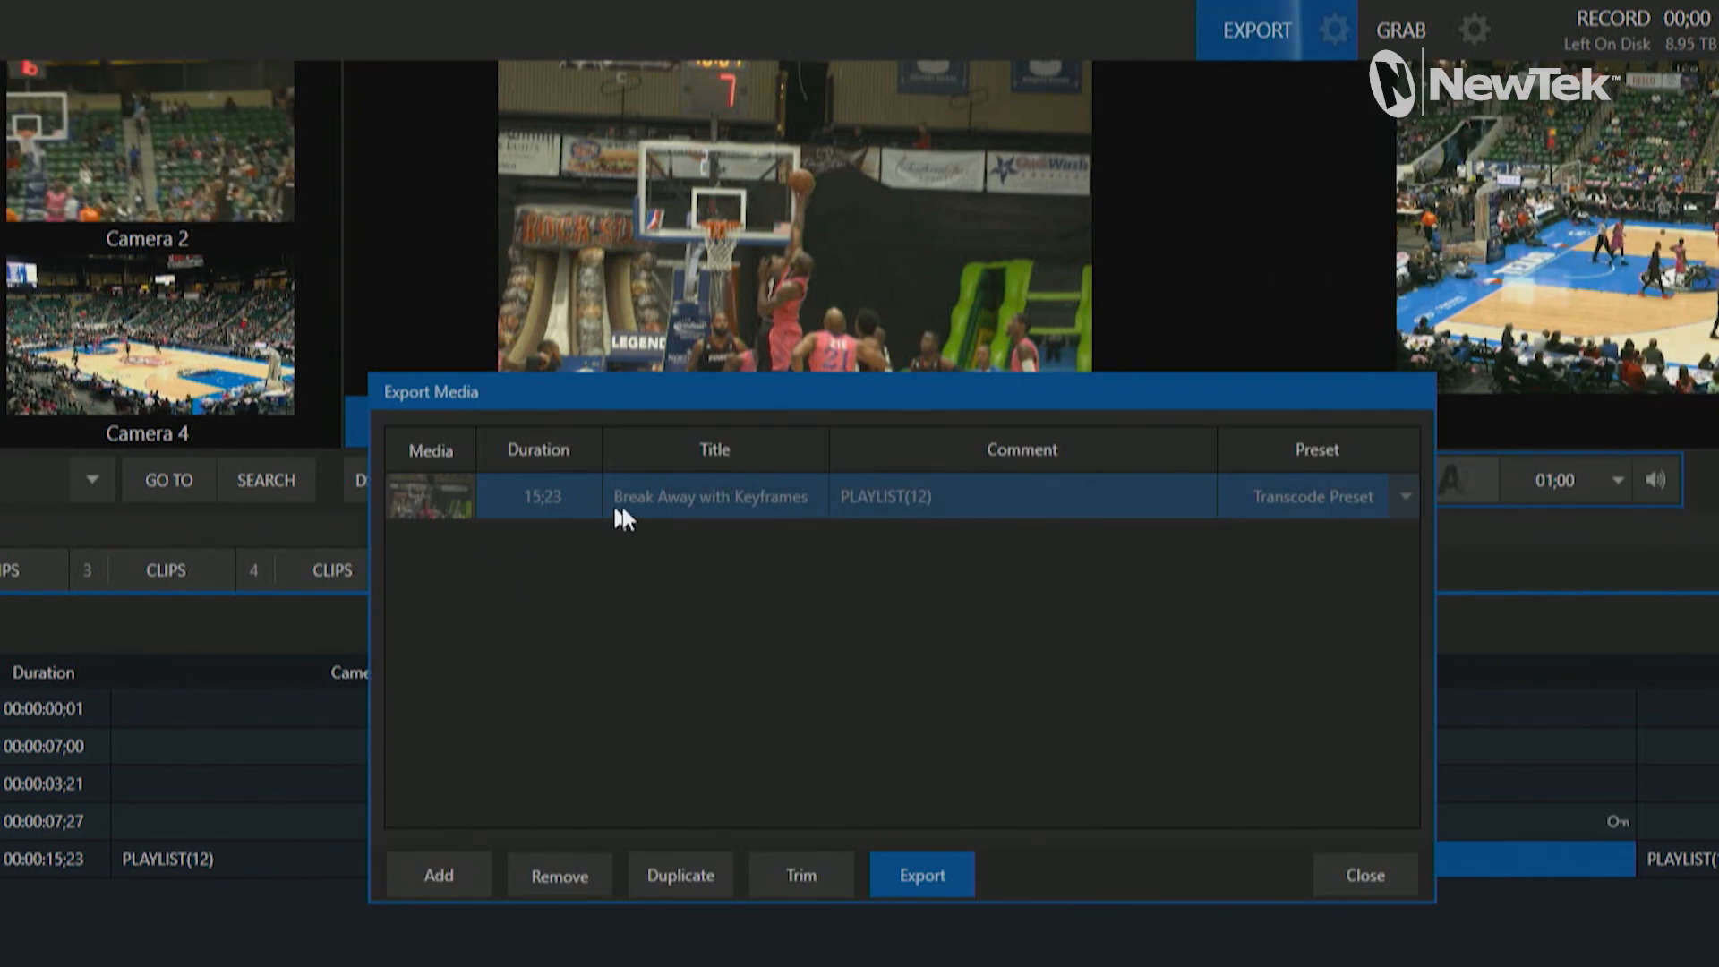
left_click_drag(594, 511, 1450, 502)
left_click(1367, 875)
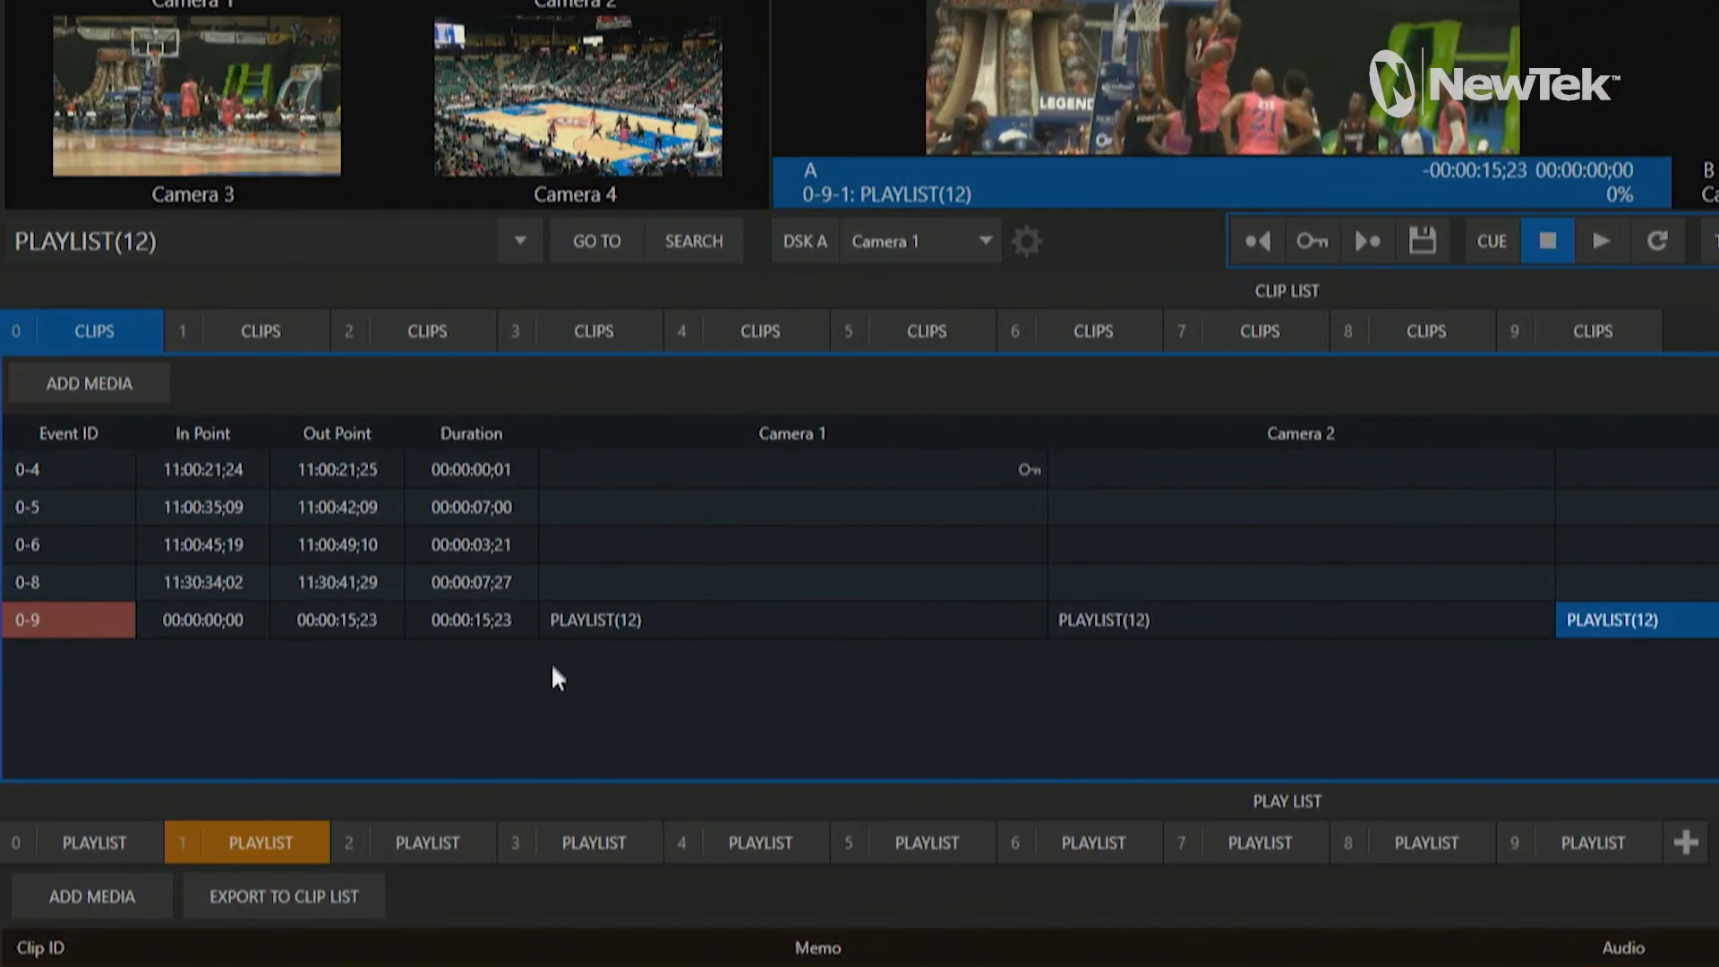
Step: Start adding media to clip list 1, browsing to the 3Play Transcoding Folder on NRS_ProductionShare
left_click(244, 333)
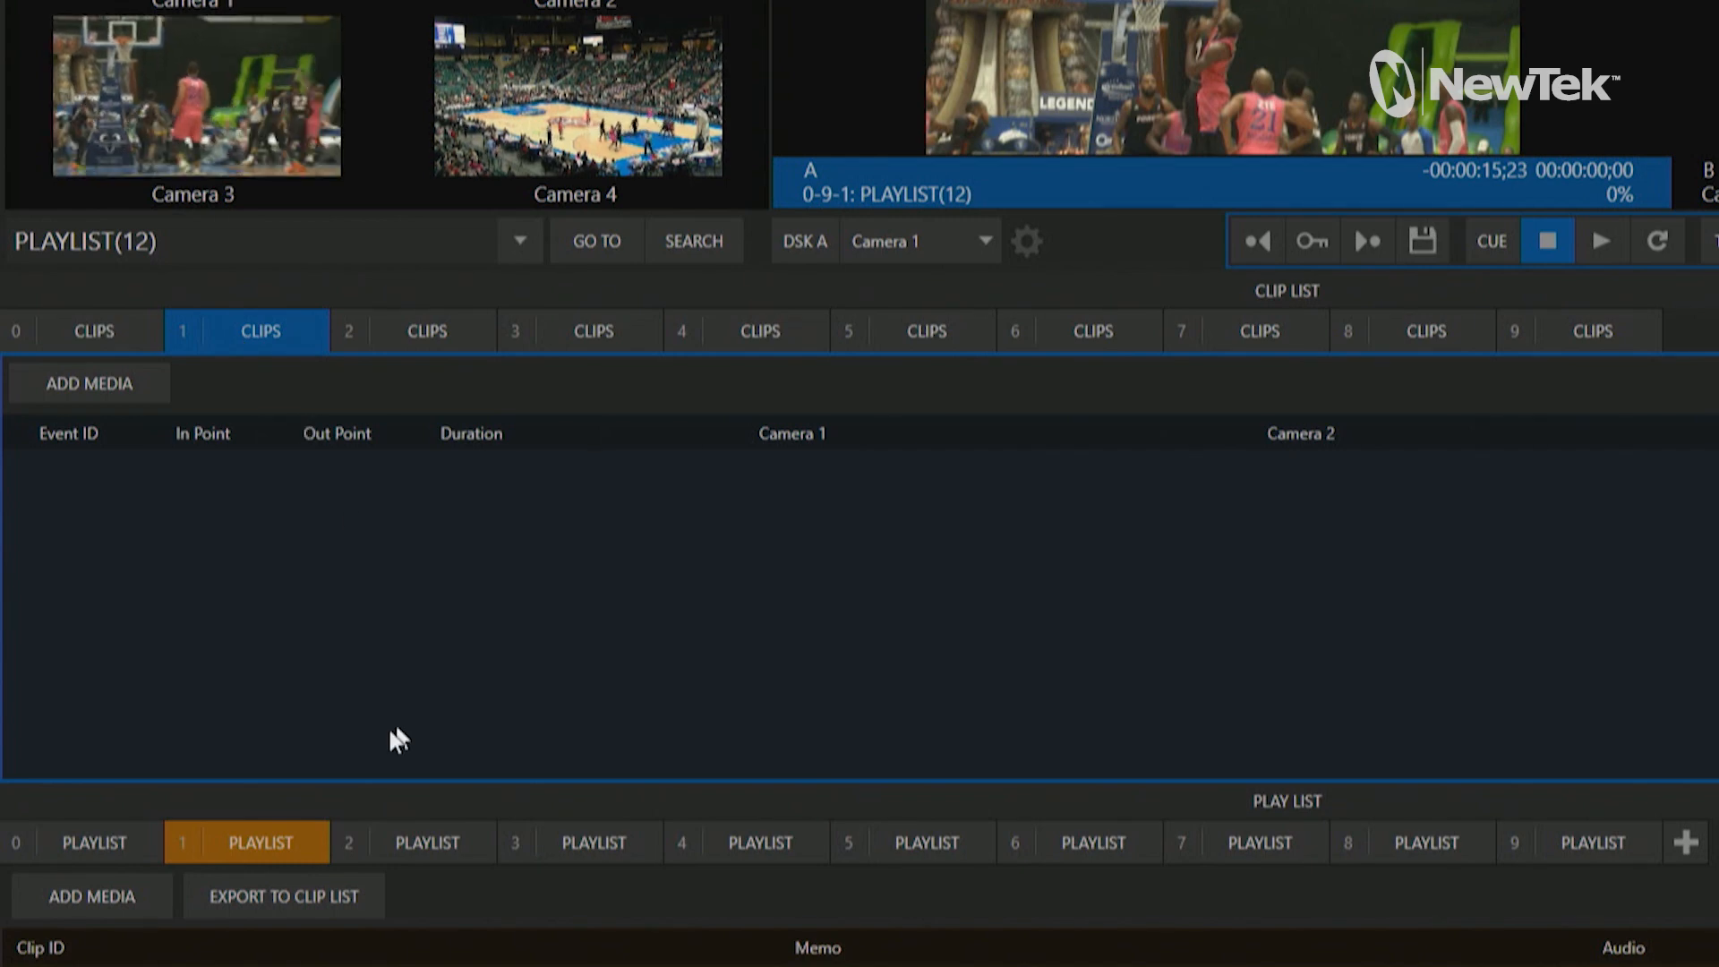
left_click(85, 383)
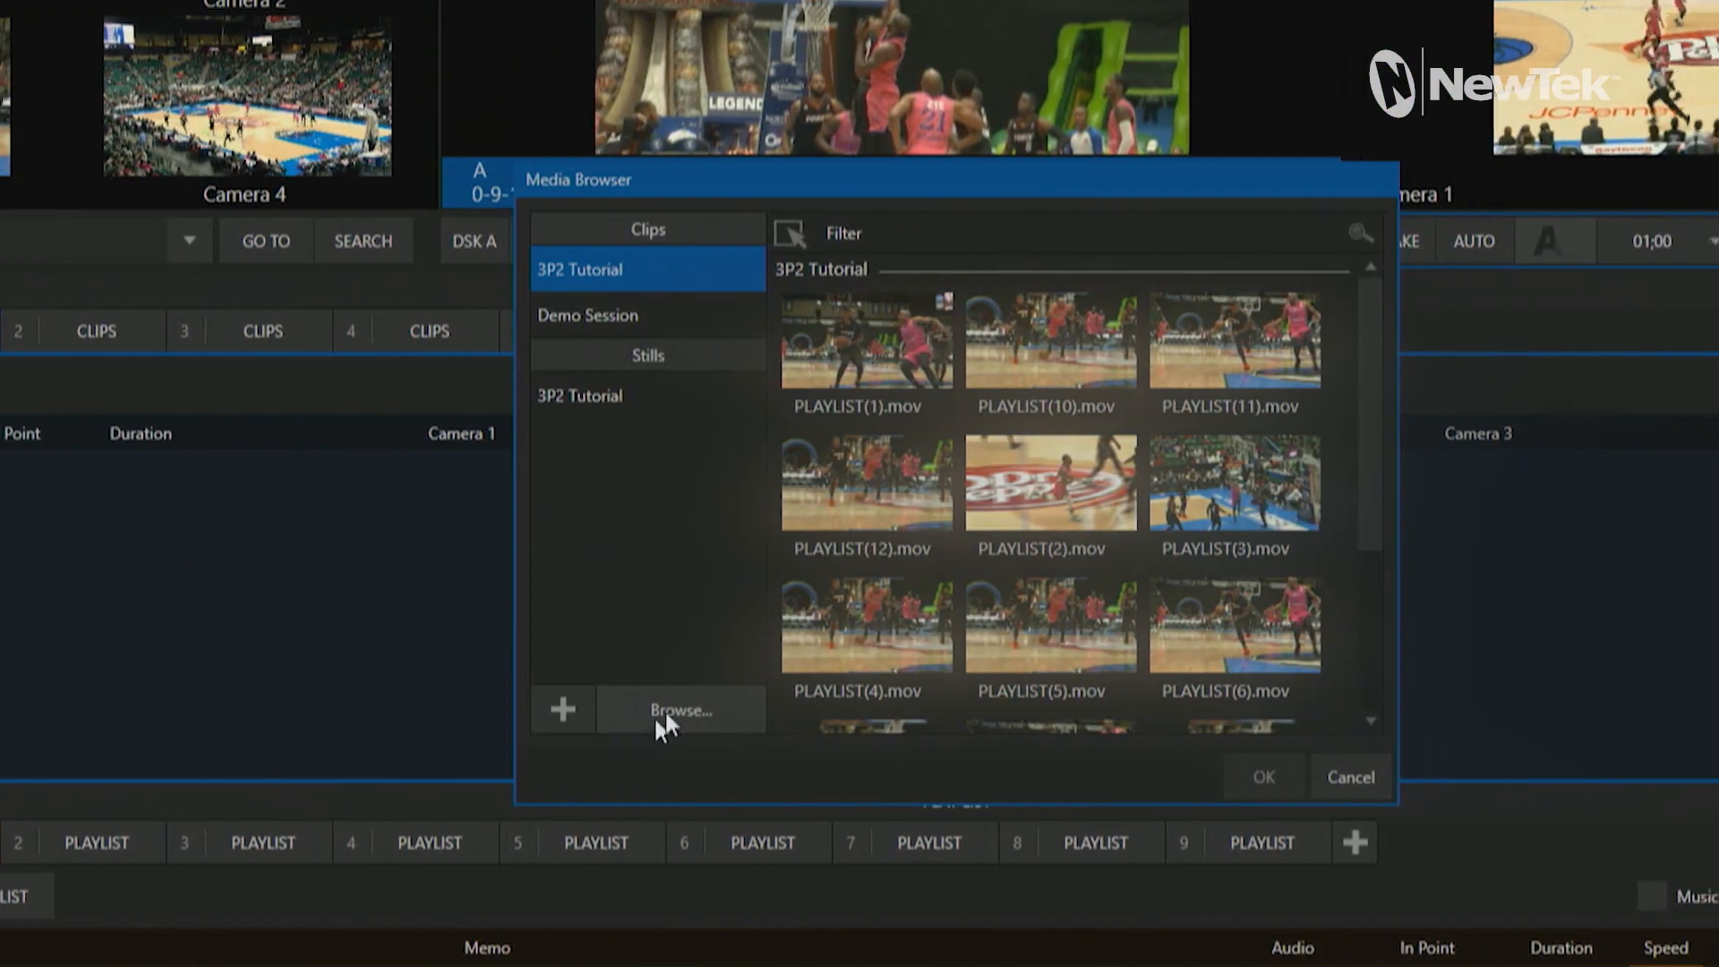
left_click(953, 712)
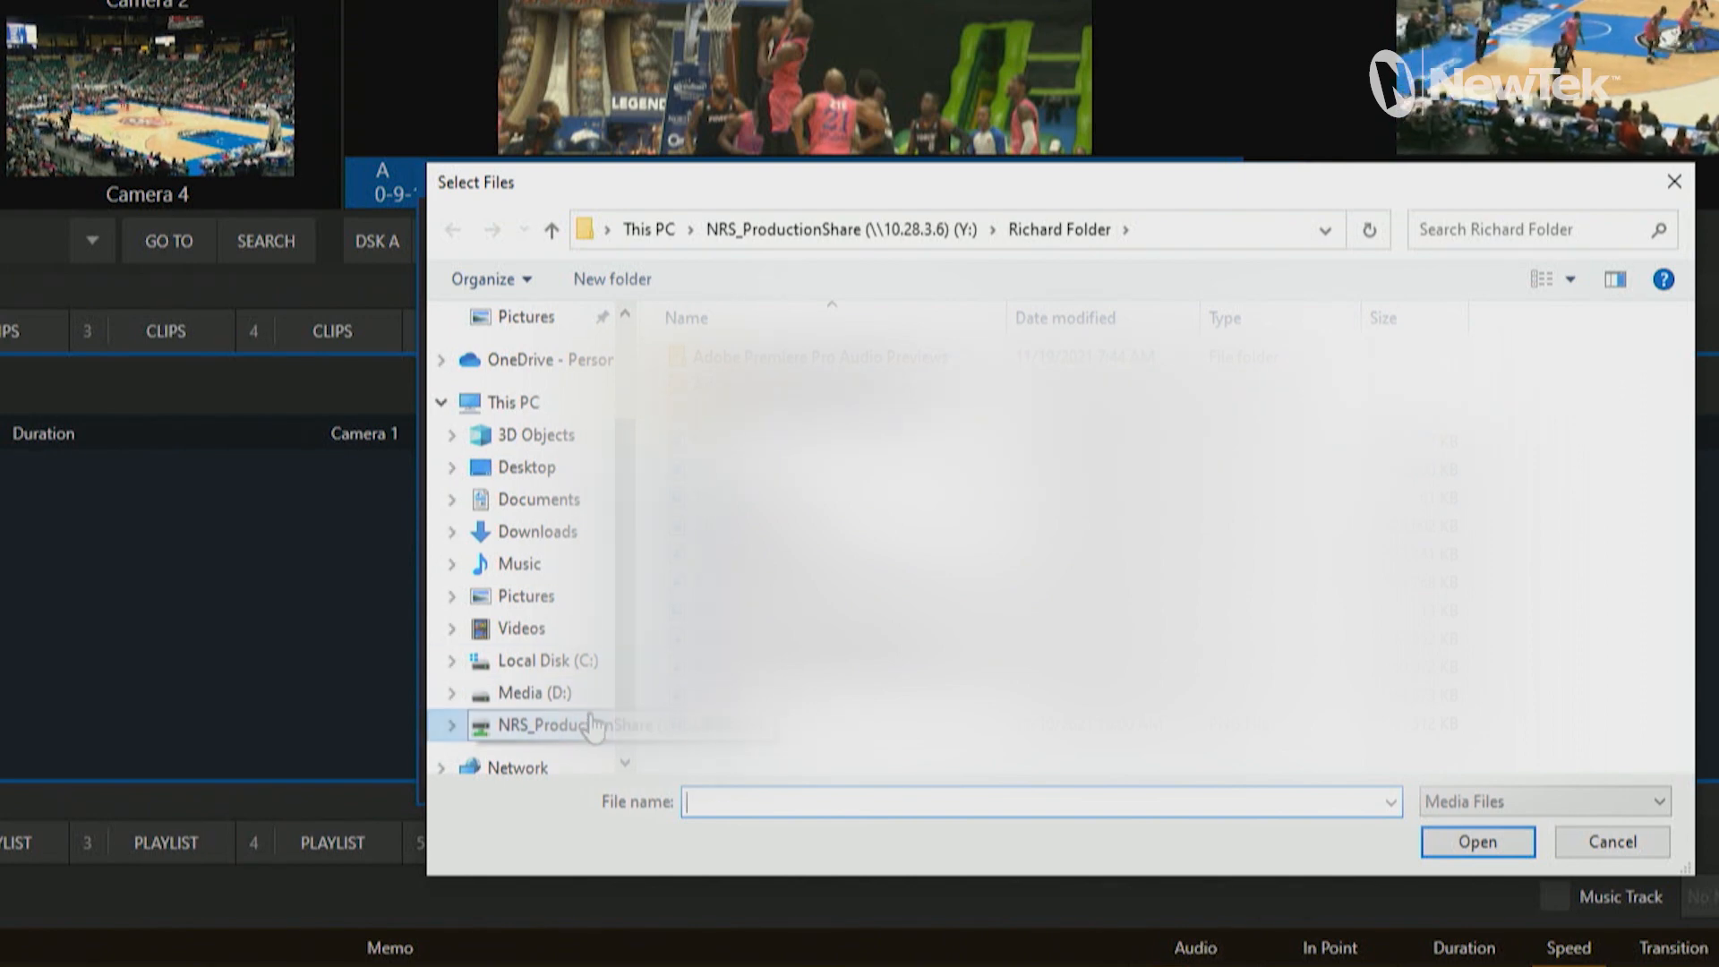
left_click(564, 724)
scroll(954, 596, "up", 3)
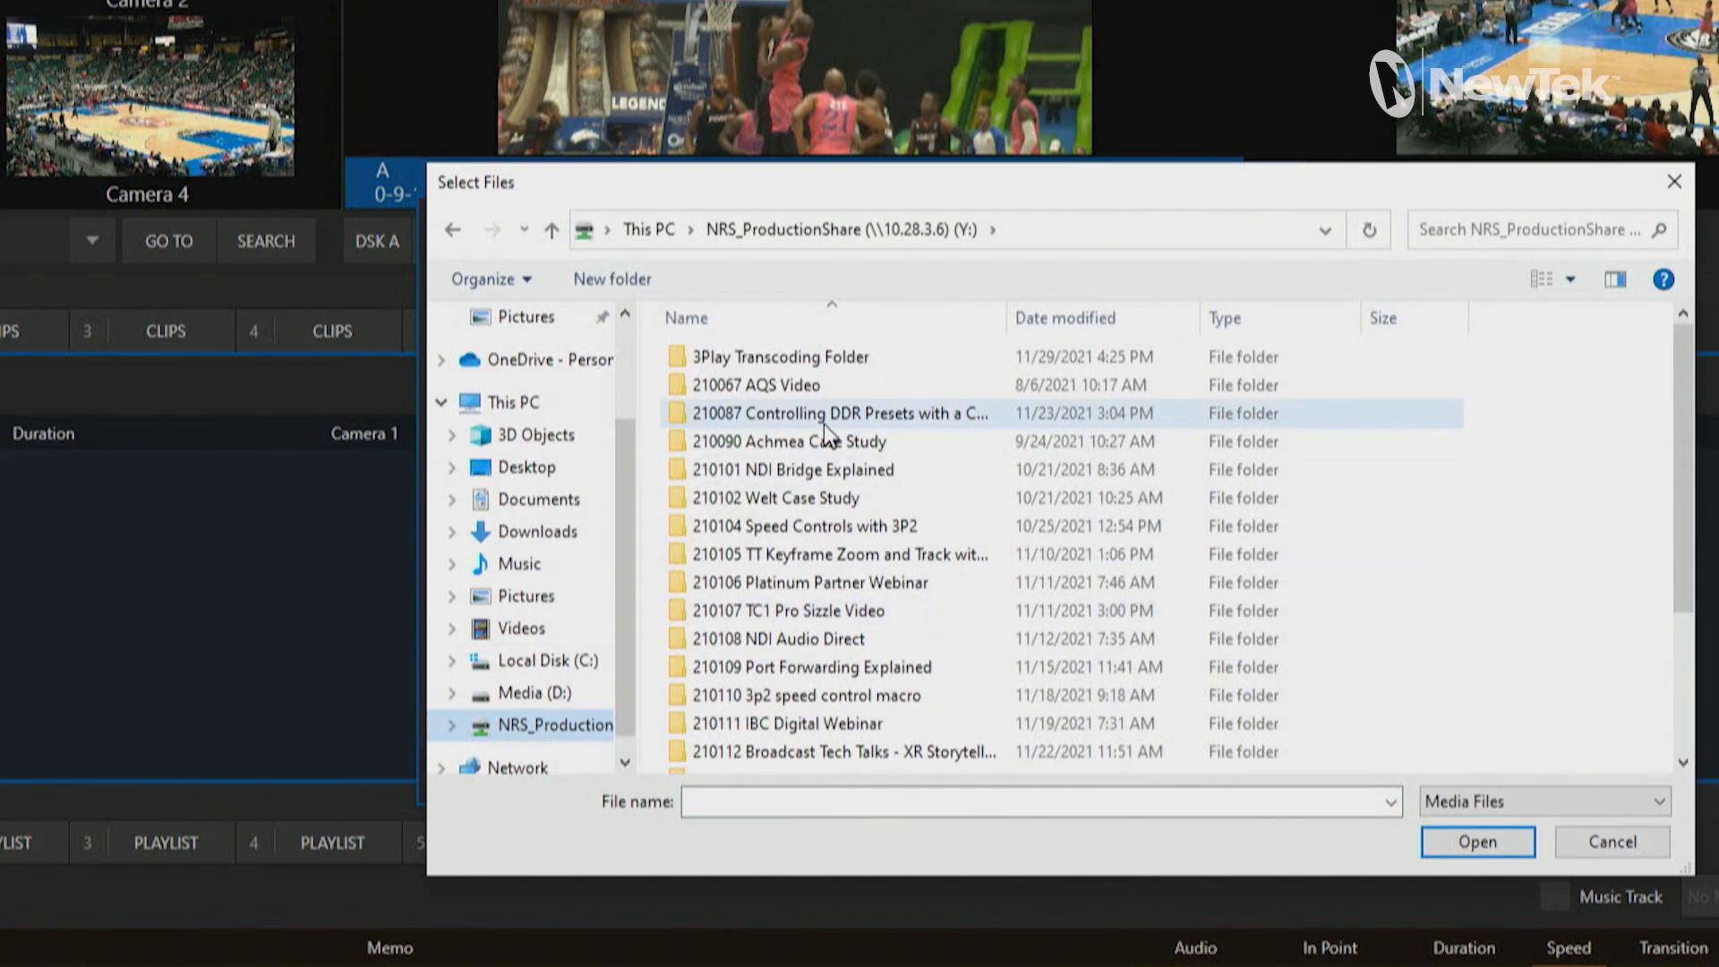
double_click(794, 363)
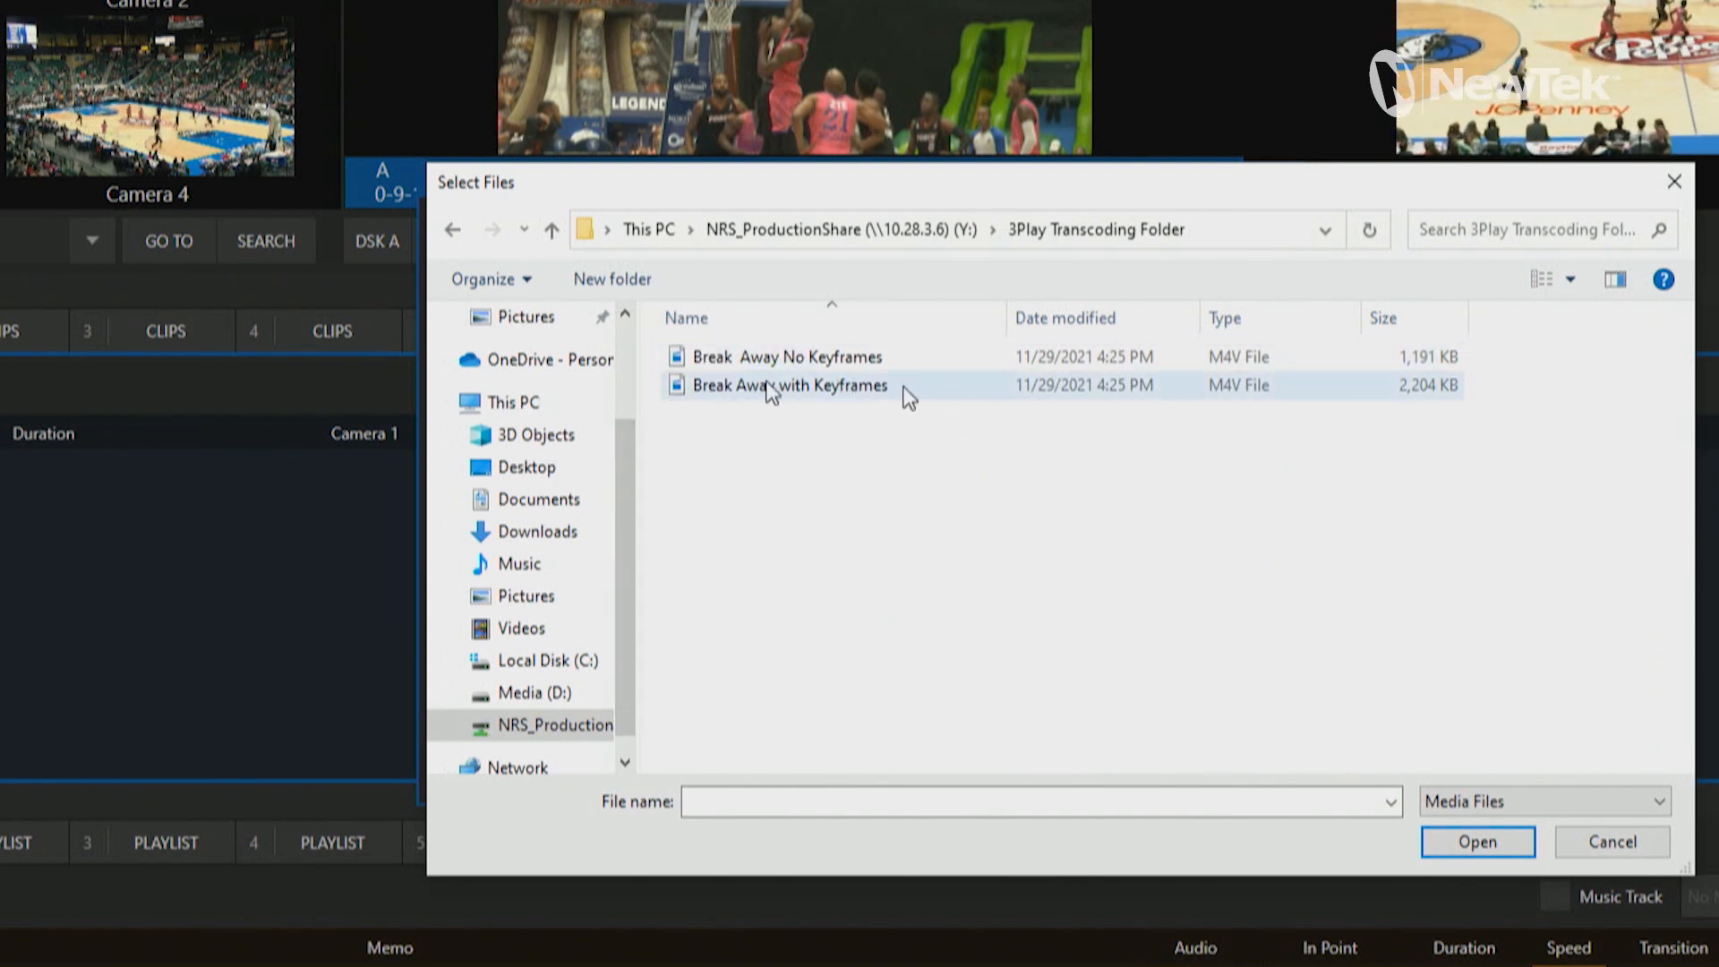
Step: Add both exported files, Break Away No Keyframes and Break Away with Keyframes, to clip list 1
left_click(786, 387)
left_click(785, 358)
left_click(801, 386, "shift")
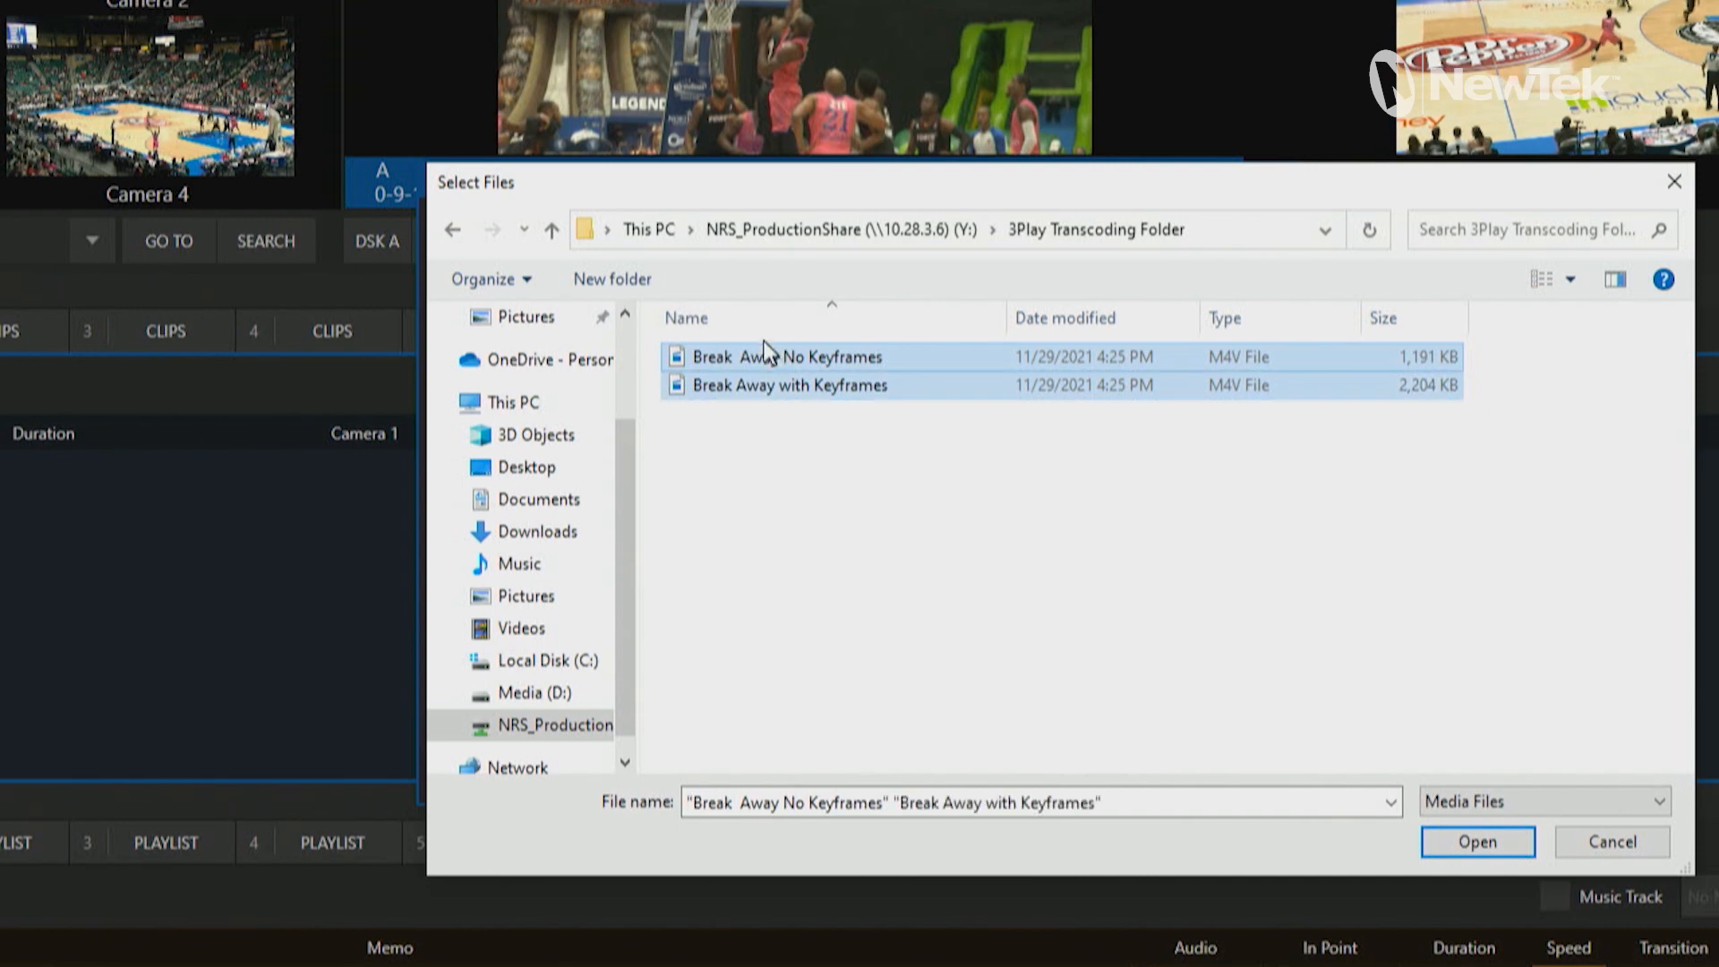
left_click_drag(938, 490, 800, 386)
left_click(788, 358)
left_click_drag(909, 477, 808, 365)
left_click(1477, 843)
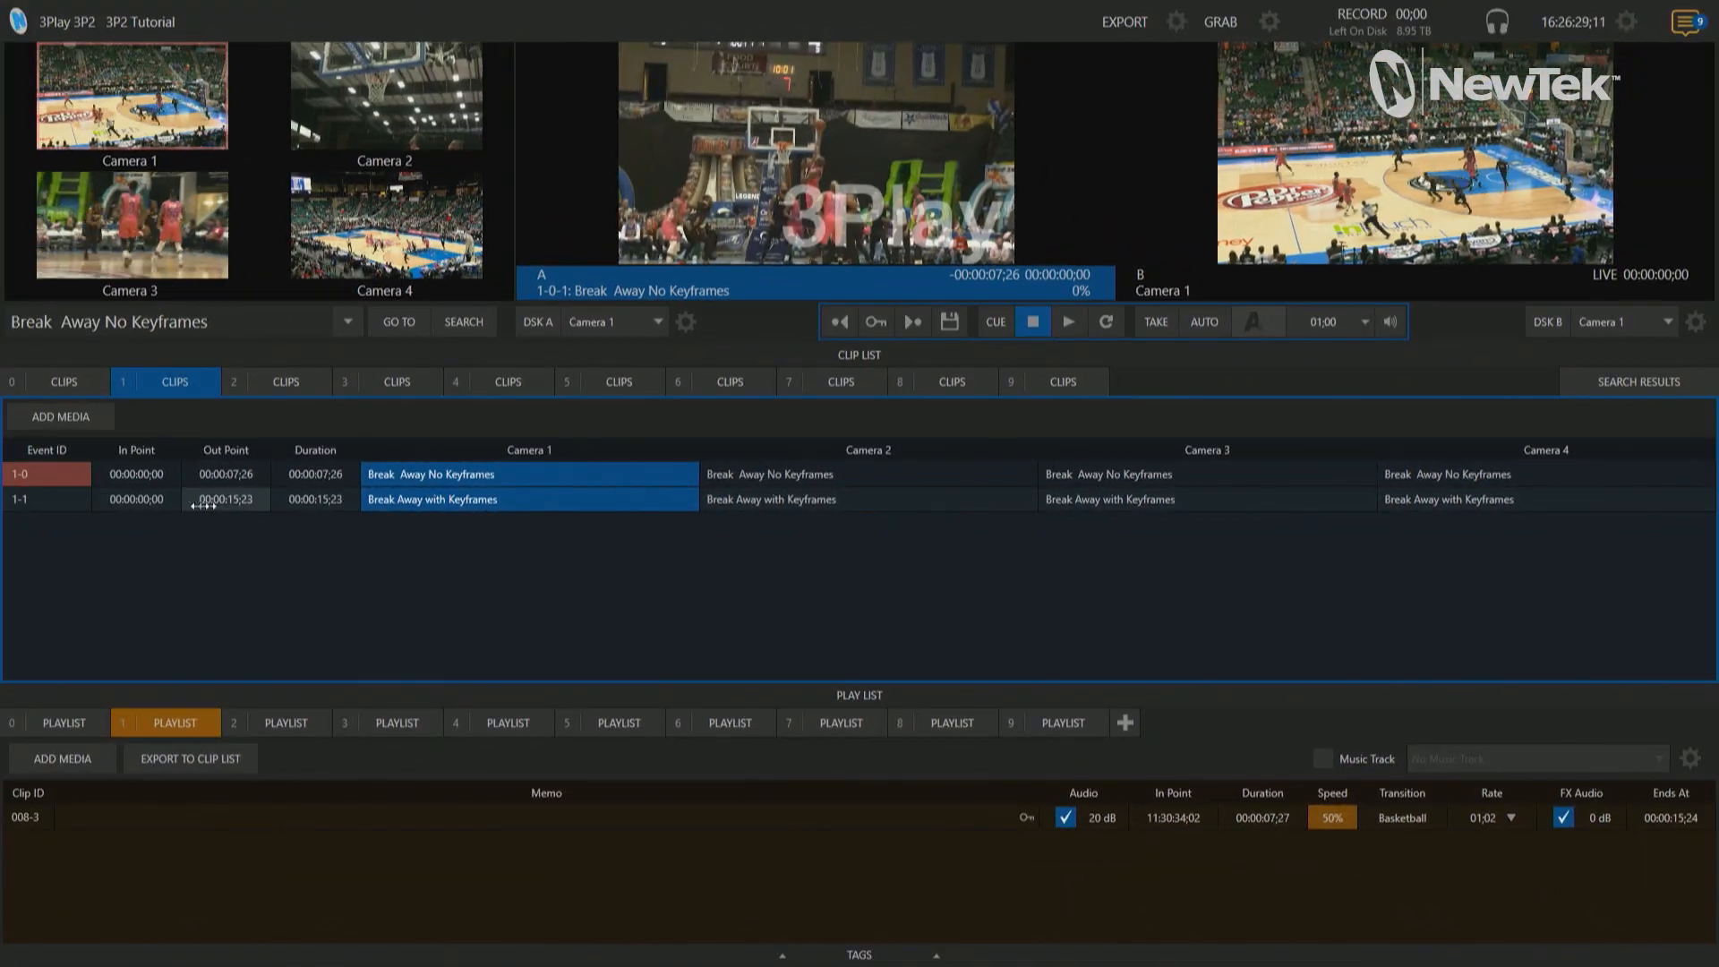
Step: Play the imported Break Away No Keyframes clip on channel A to check its watermark and framing
double_click(73, 478)
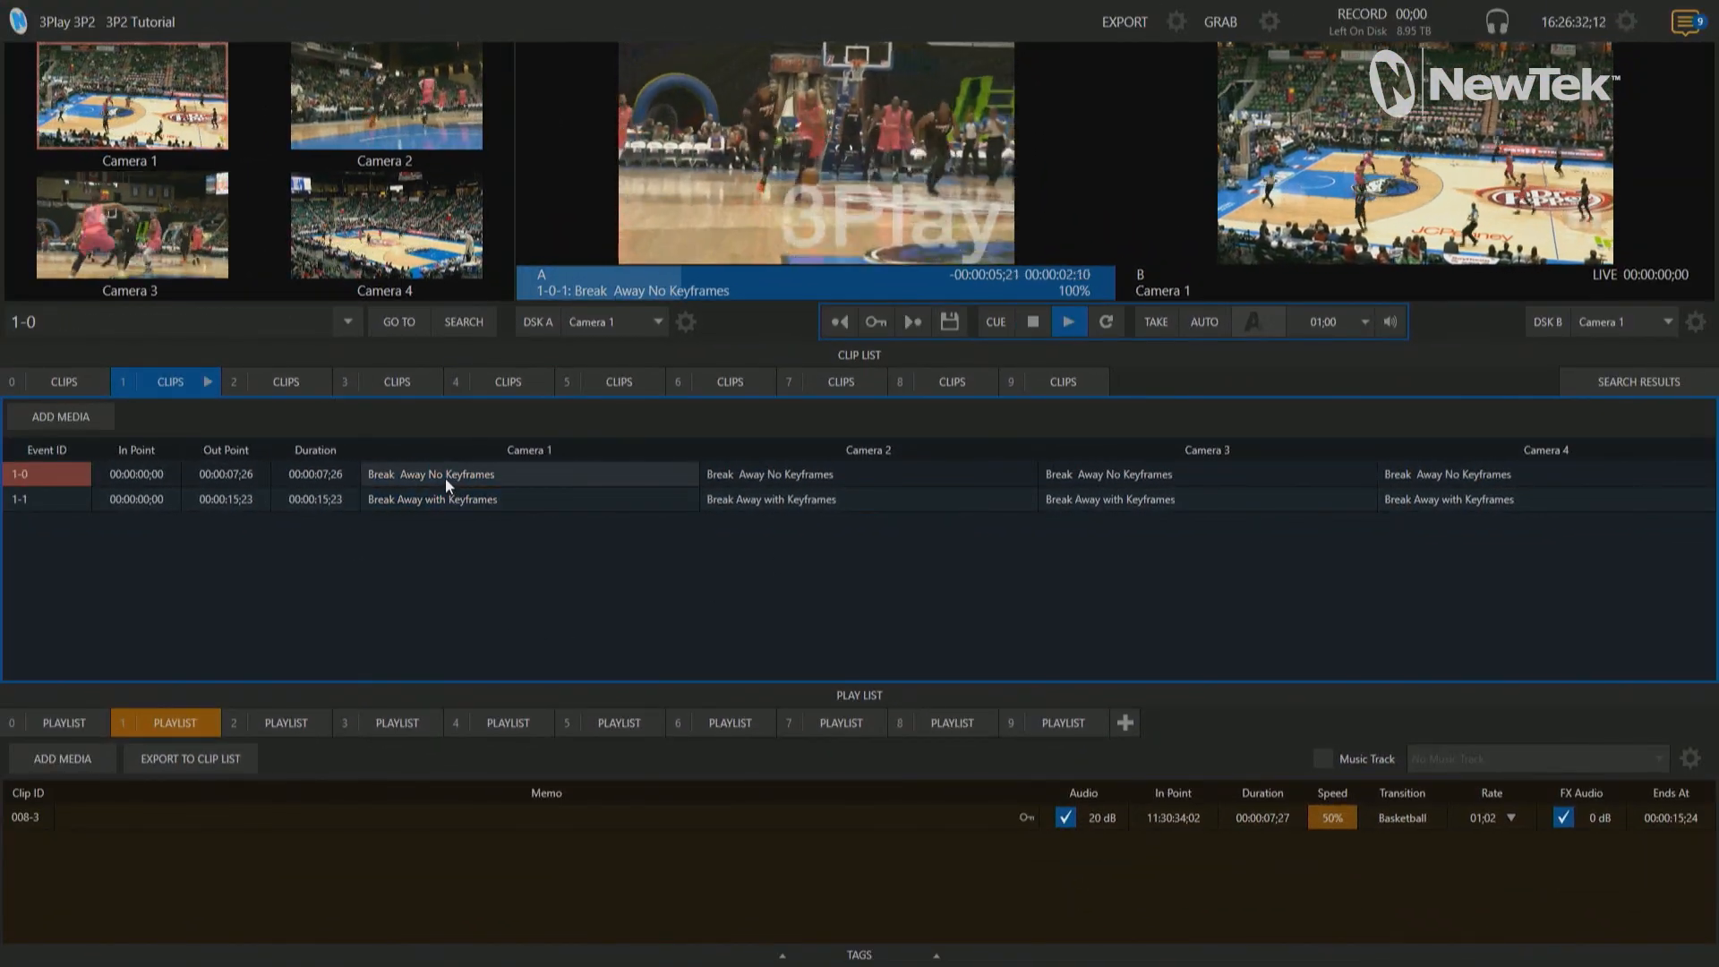
left_click(435, 477)
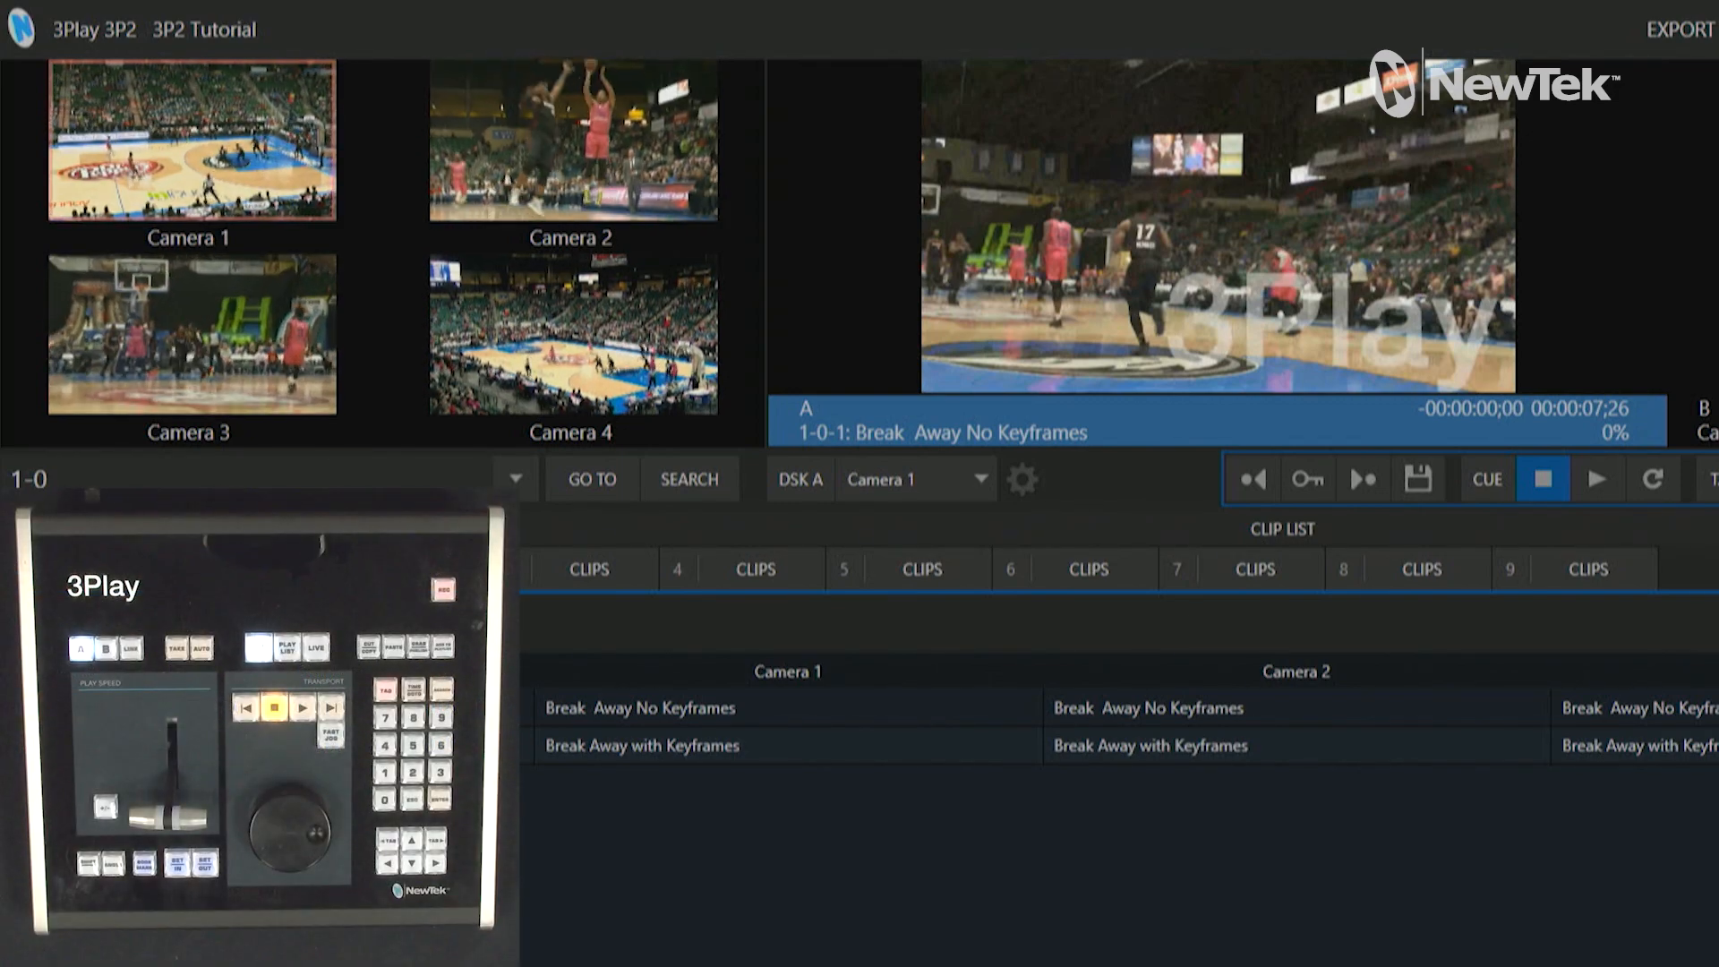
key("space")
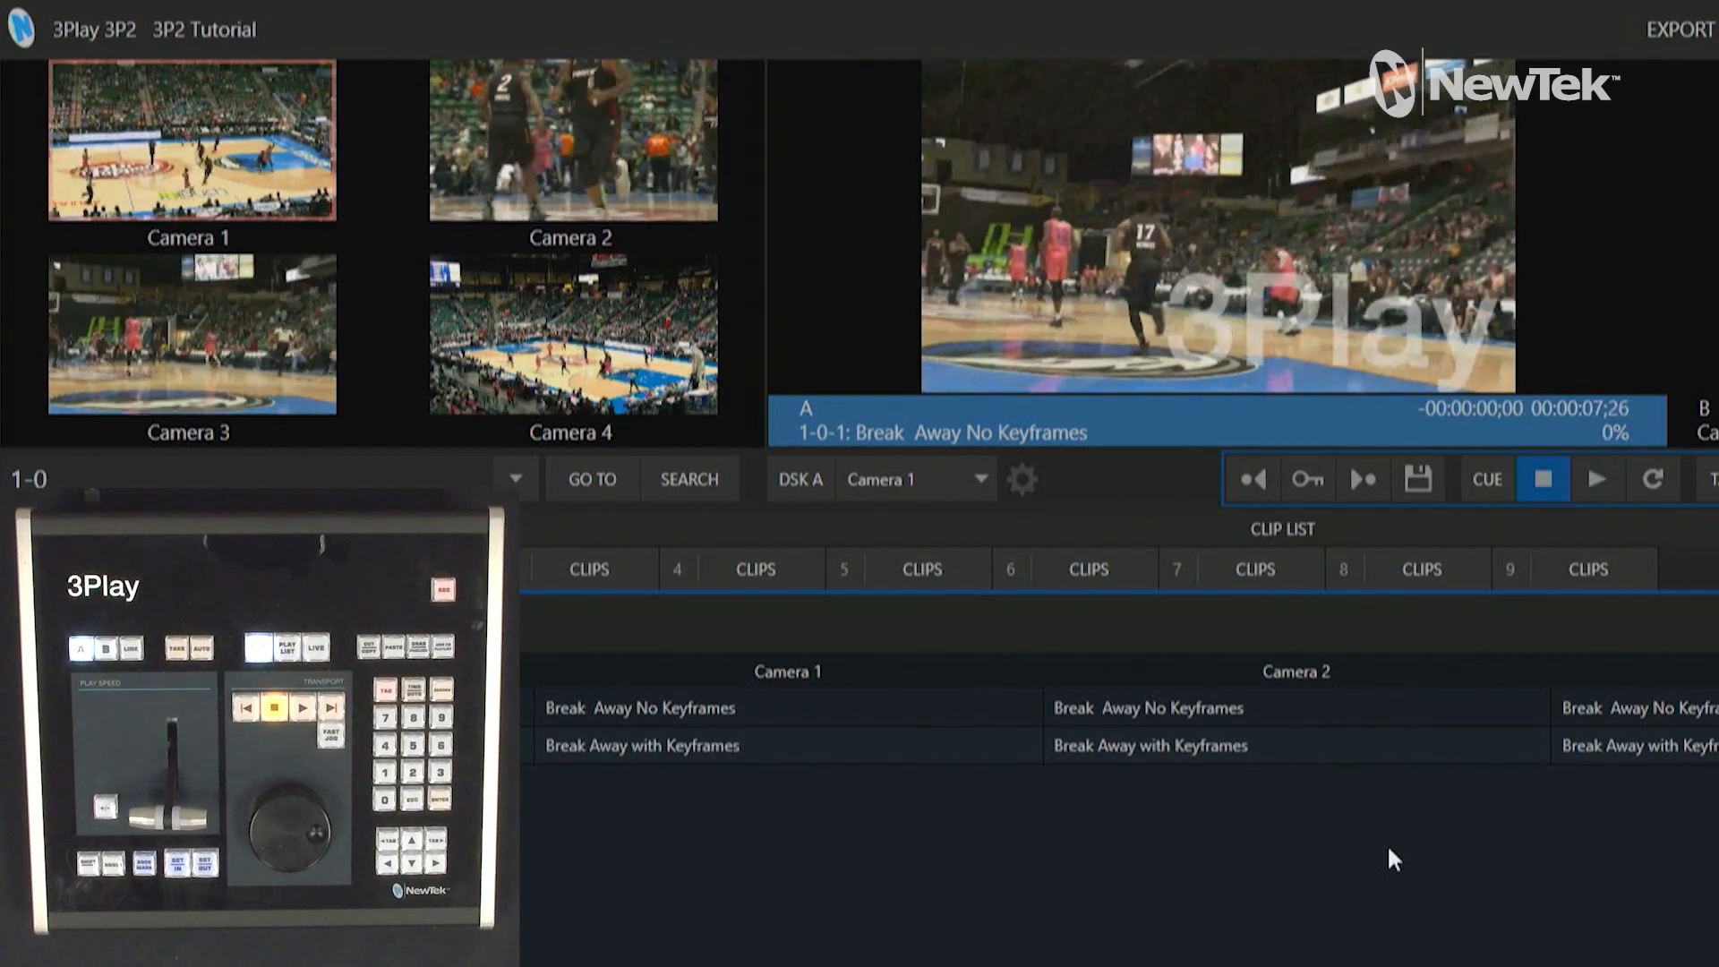
Step: Select the imported Break Away with Keyframes clip and play it on channel A to check its watermark and keyframed moves
key("Down")
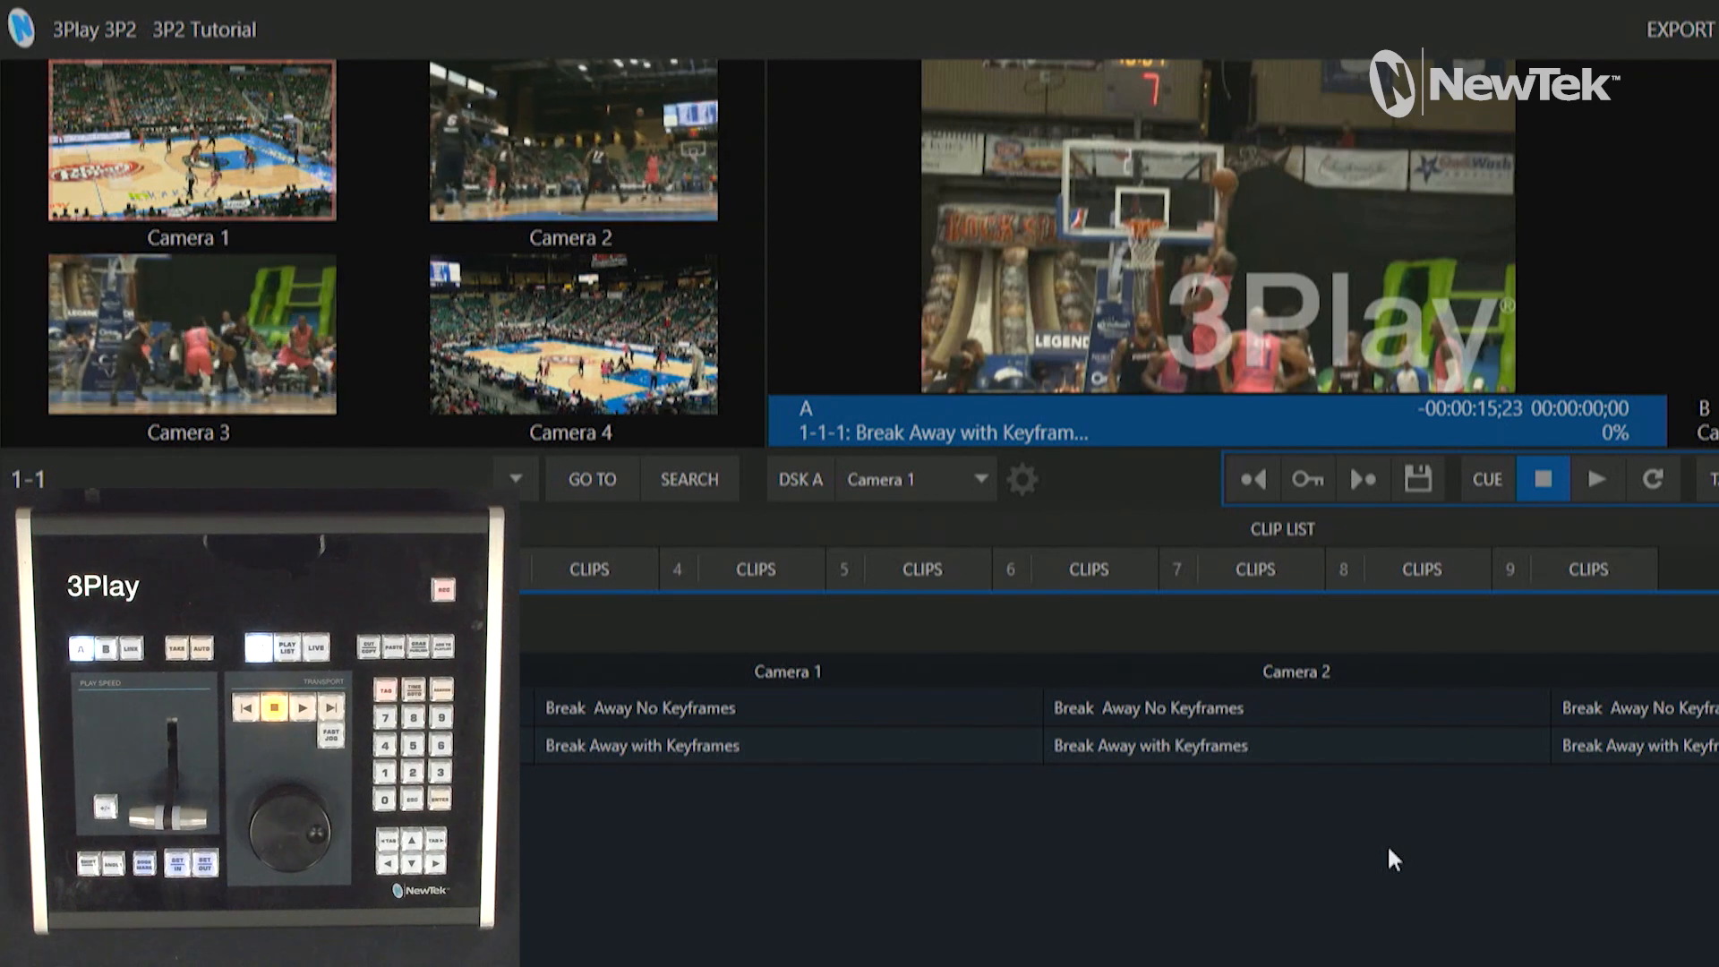
mouse_move(1321, 326)
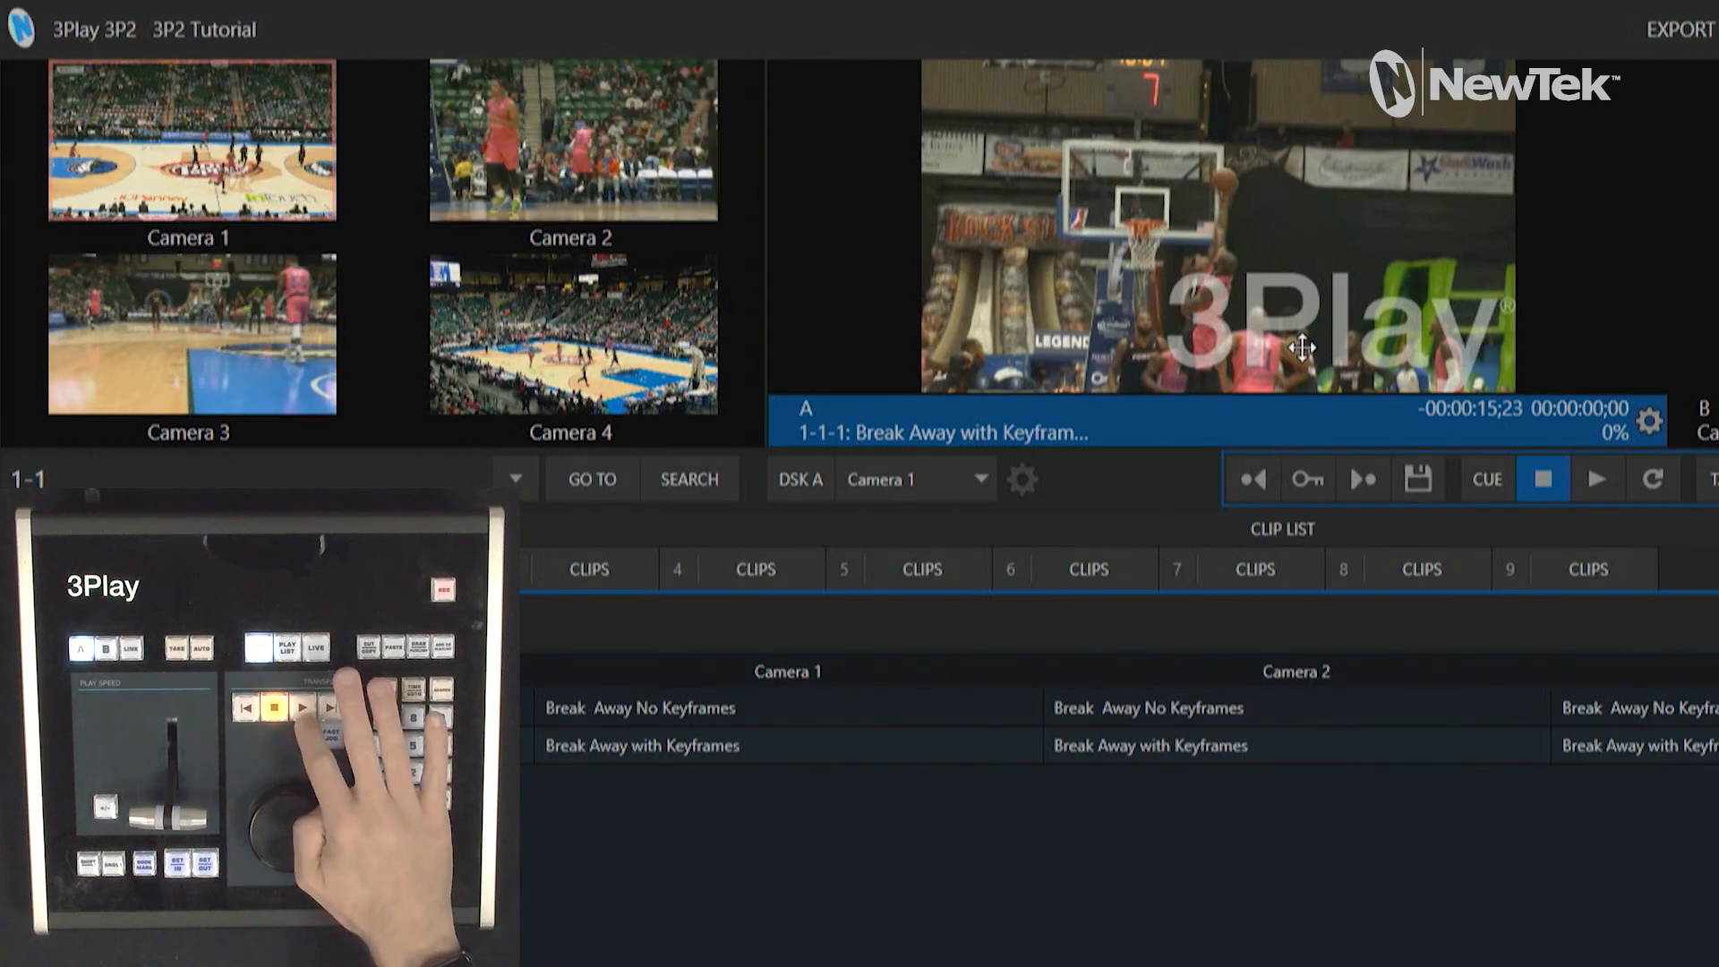
key("space")
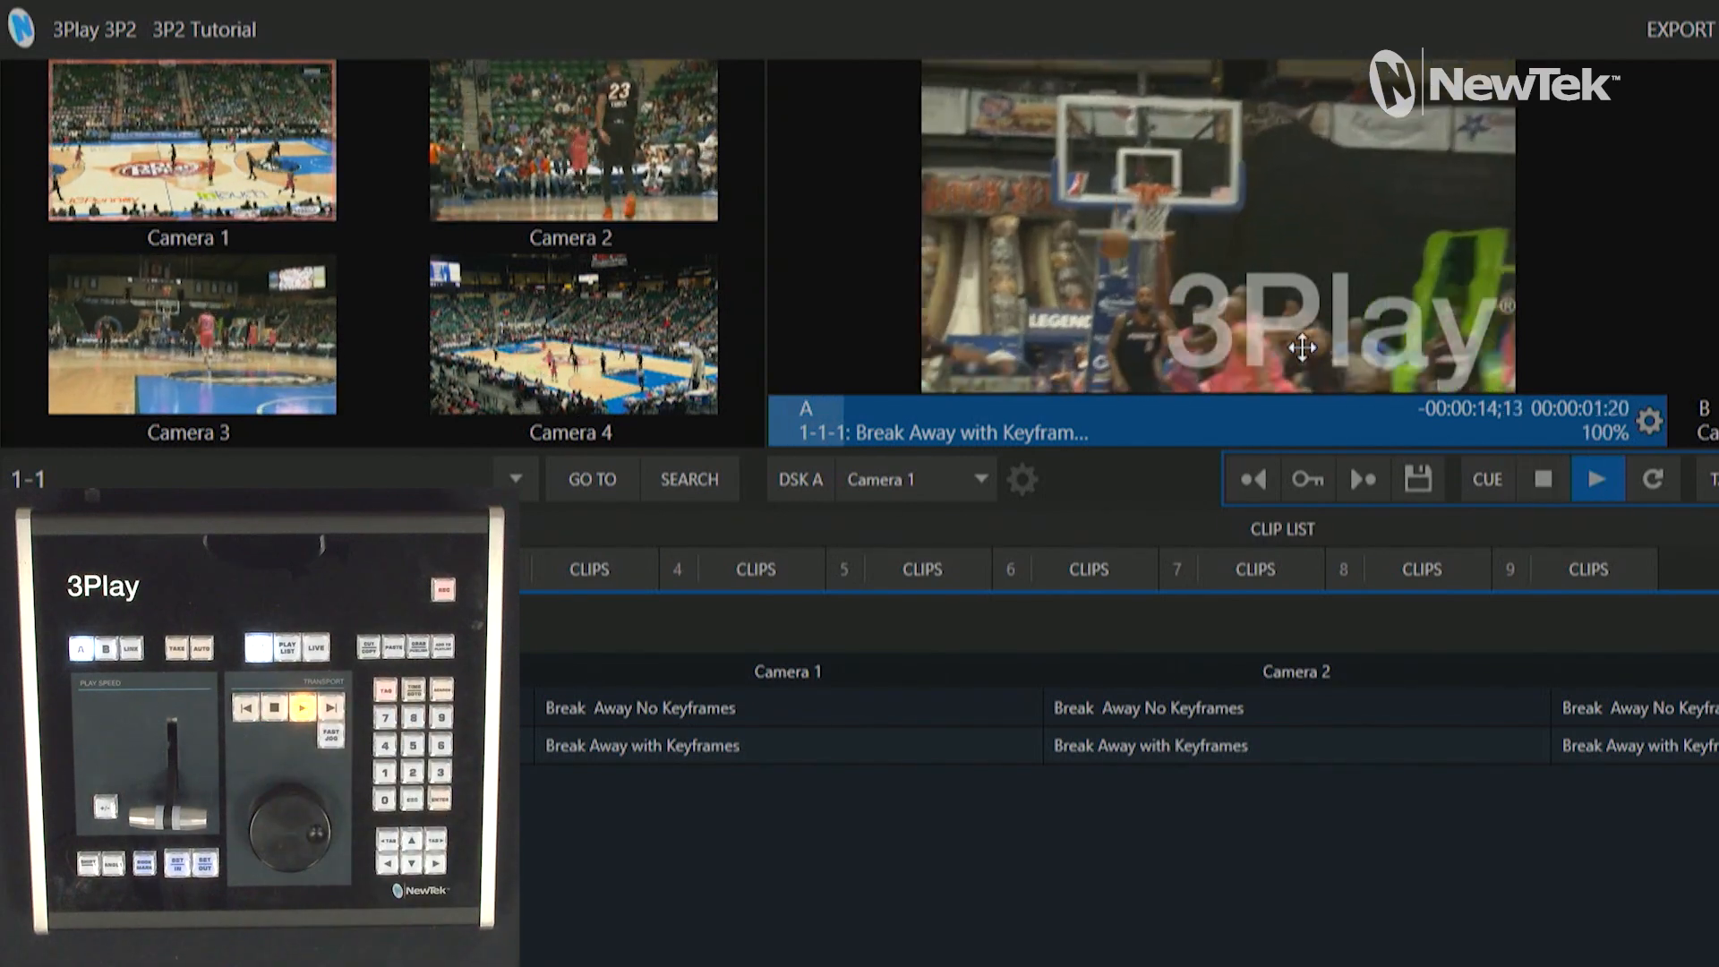